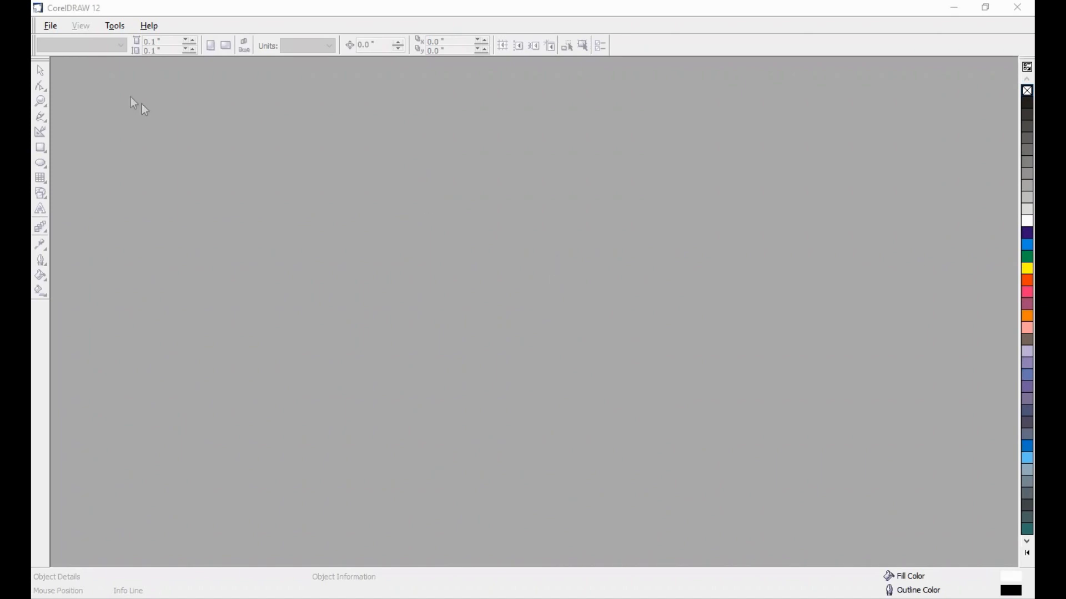
- Create a new Letter-size document (21.59 × 27.94 cm) with units set to centimeters
{"action": "left_click", "coordinate": [53, 30]}
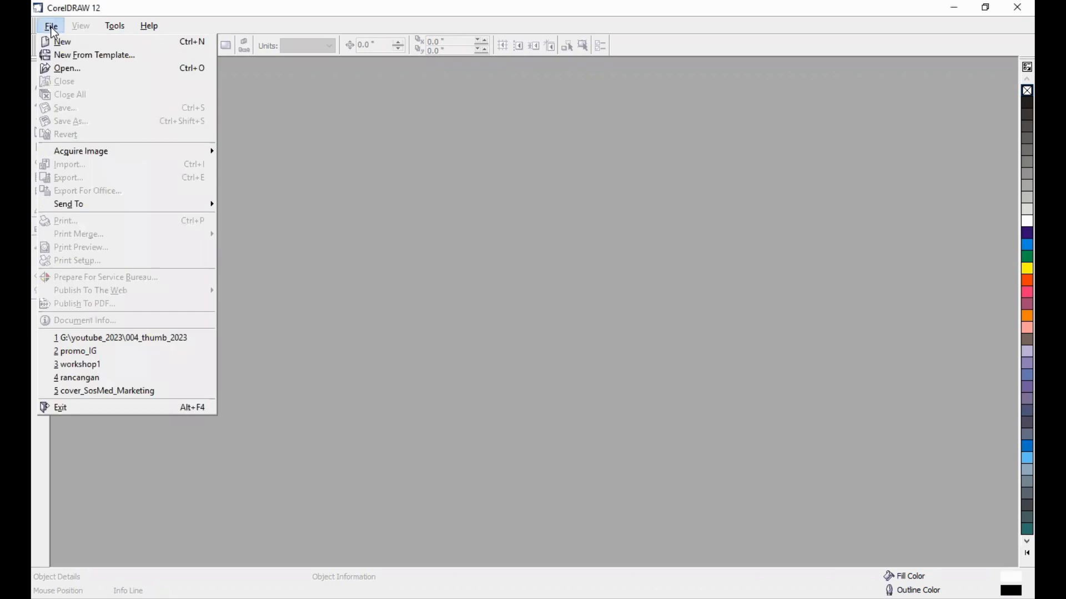
{"action": "left_click", "coordinate": [117, 42]}
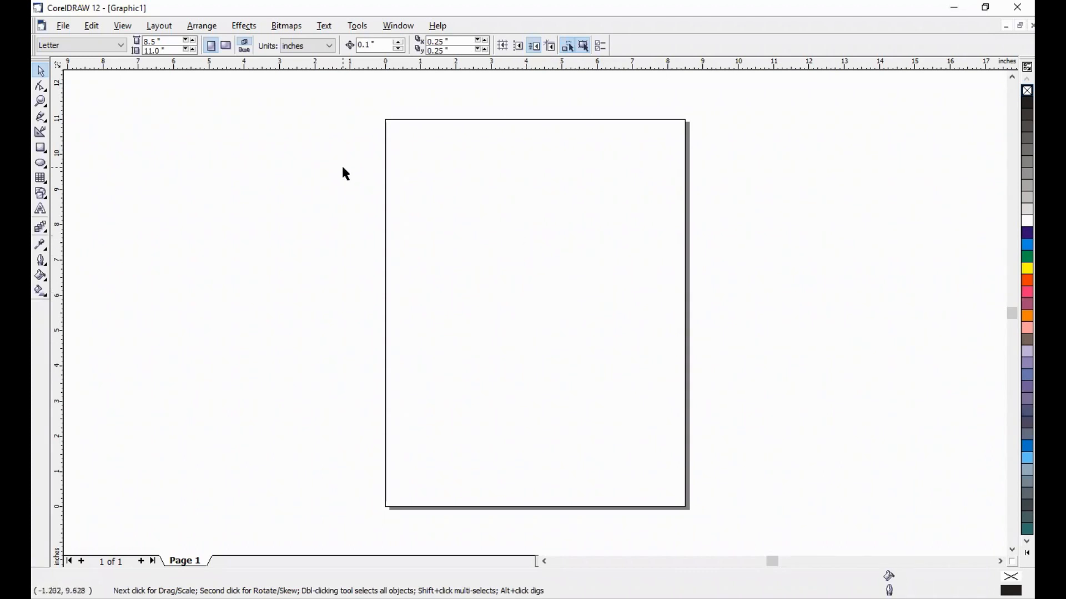
{"action": "left_click", "coordinate": [306, 49]}
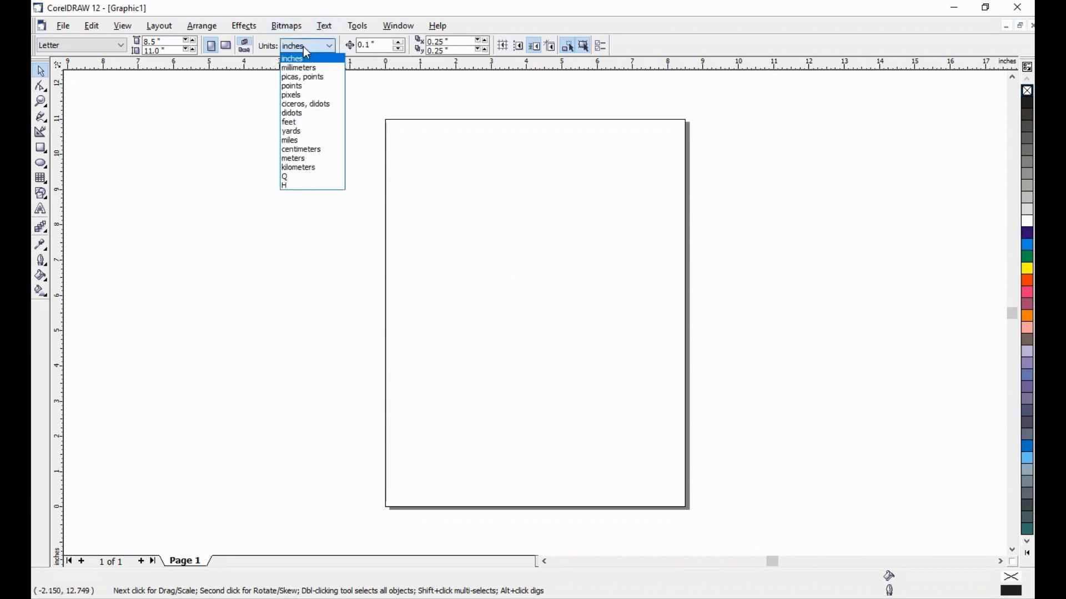
{"action": "left_click", "coordinate": [318, 148]}
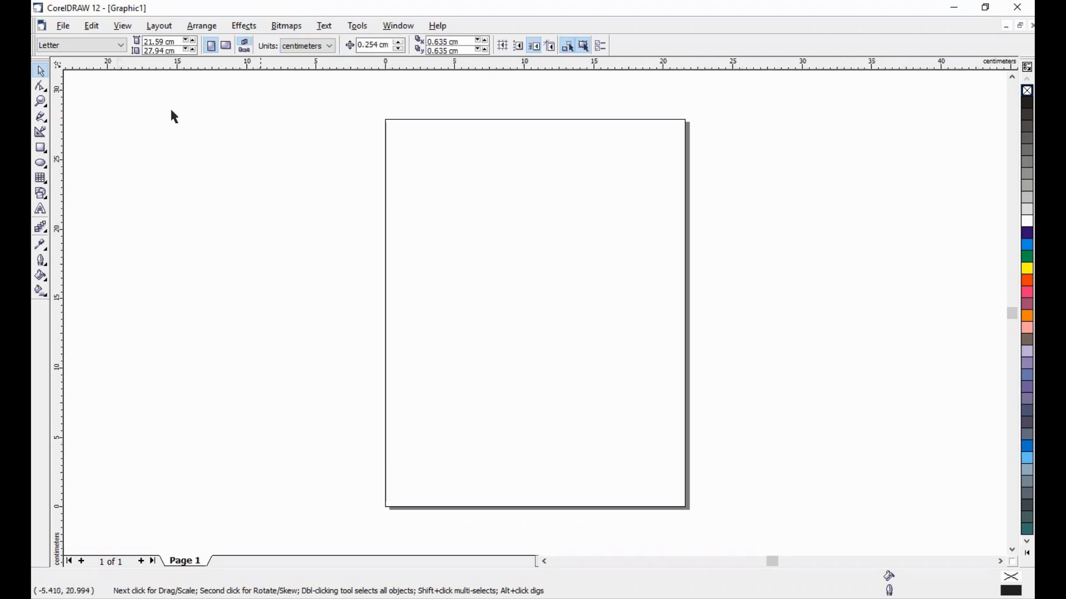
{"action": "left_click", "coordinate": [63, 26]}
- Import the tshirt JPEG from youtube_2023 > 002_cdr > L2_001_tshirt and place it on the canvas
{"action": "left_click", "coordinate": [126, 165]}
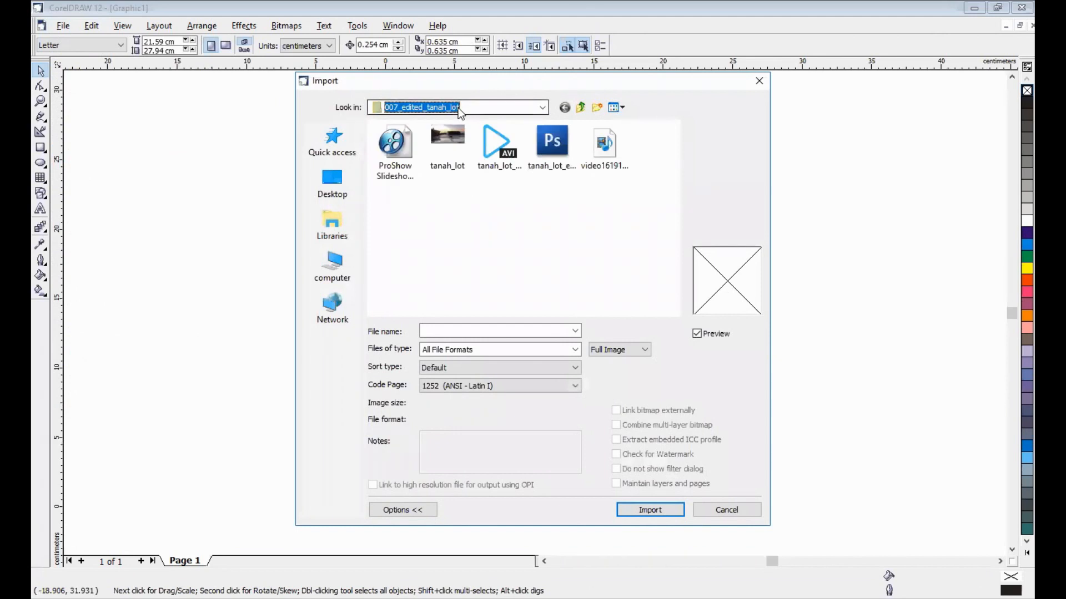
{"action": "left_click", "coordinate": [458, 107]}
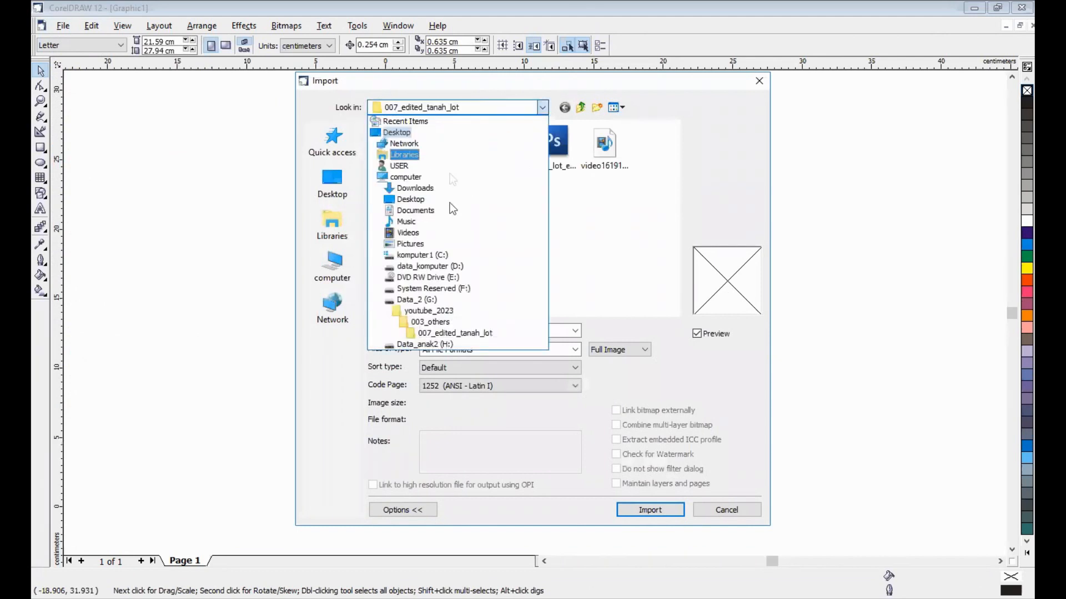
{"action": "left_click", "coordinate": [439, 312]}
{"action": "double_click", "coordinate": [424, 155]}
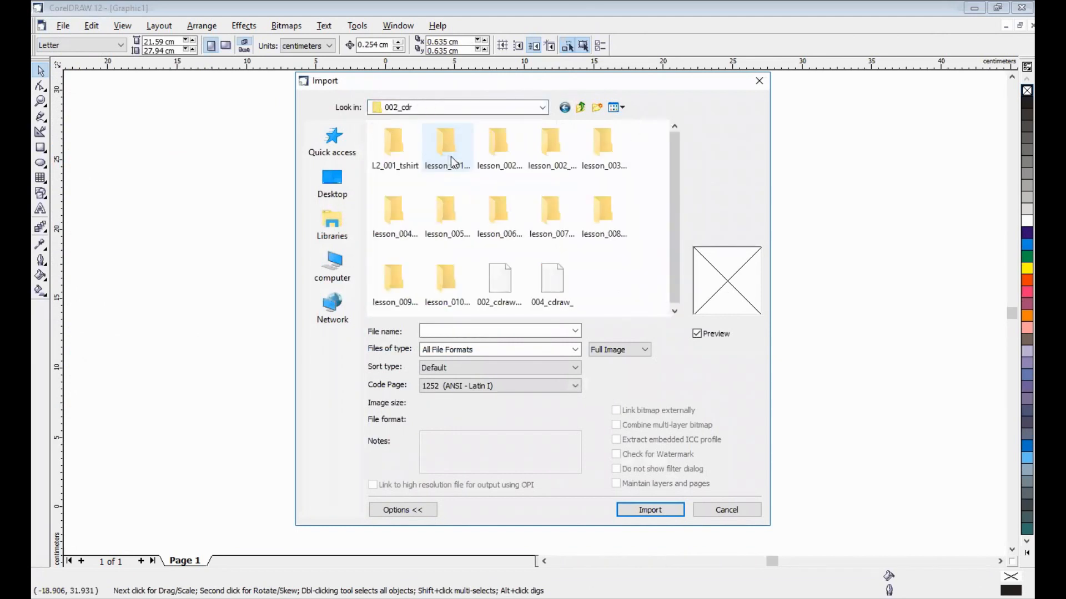
{"action": "double_click", "coordinate": [396, 154]}
{"action": "left_click", "coordinate": [396, 154]}
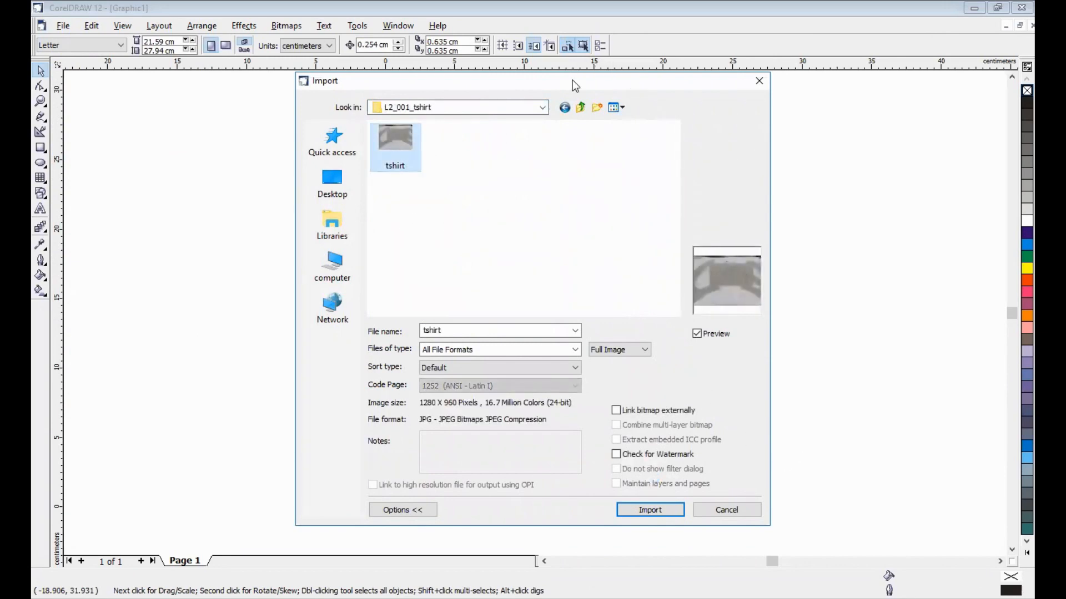
{"action": "left_click_drag", "start_coordinate": [560, 80], "coordinate": [359, 46]}
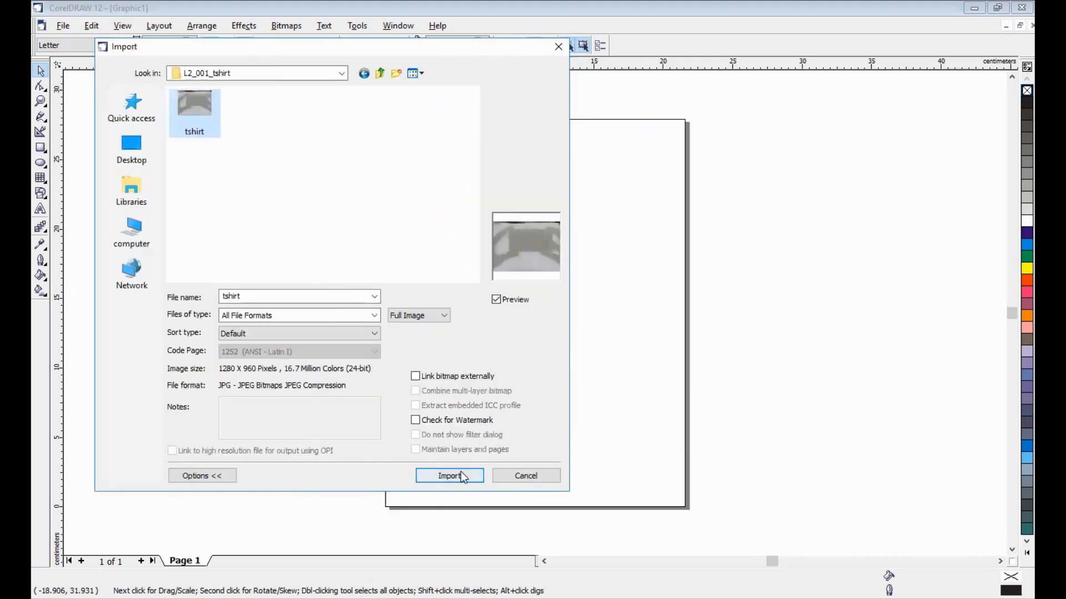
{"action": "left_click", "coordinate": [461, 473]}
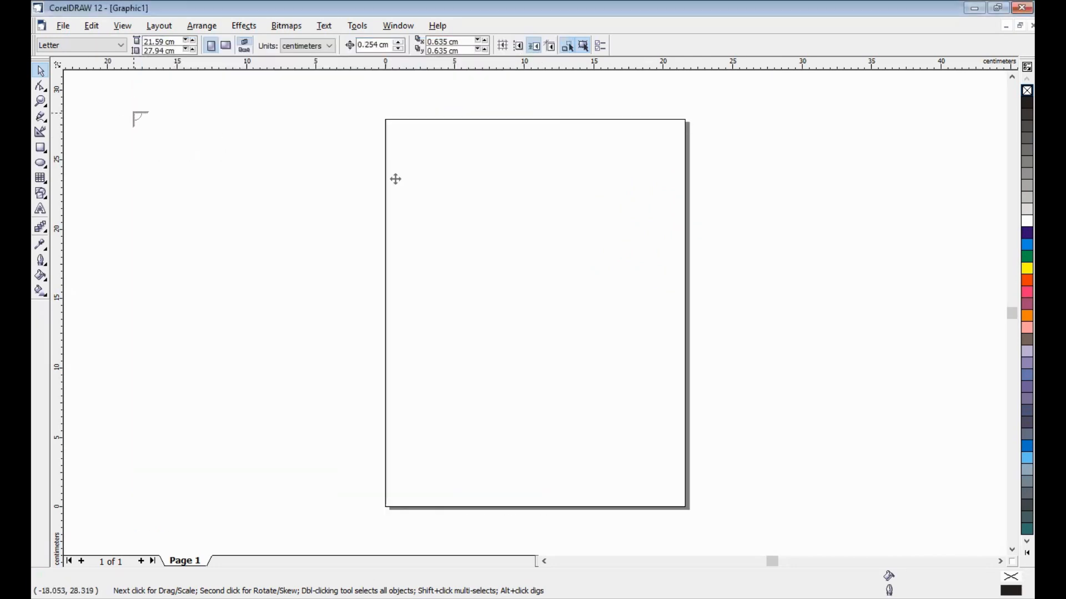
{"action": "left_click", "coordinate": [134, 112]}
- Shrink the tshirt photo to about 57% (25.938 × 19.453 cm) and move it far upper-left of the page
{"action": "left_click_drag", "start_coordinate": [765, 108], "coordinate": [495, 310]}
{"action": "left_click_drag", "start_coordinate": [338, 387], "coordinate": [203, 188]}
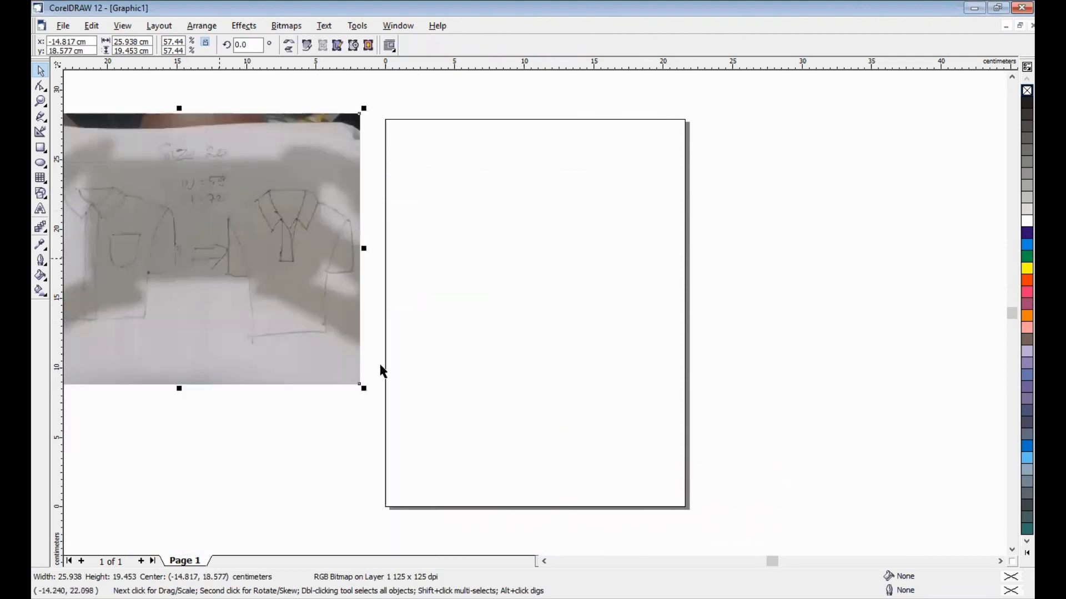
{"action": "left_click", "coordinate": [460, 362]}
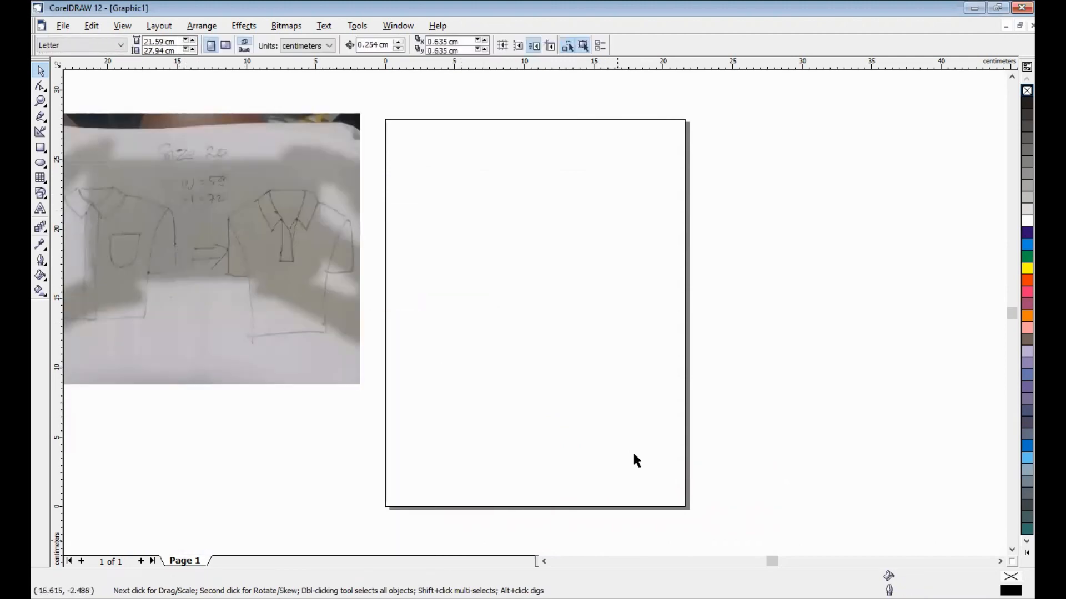
{"action": "scroll", "coordinate": [637, 461], "scroll_direction": "left", "scroll_amount": 6}
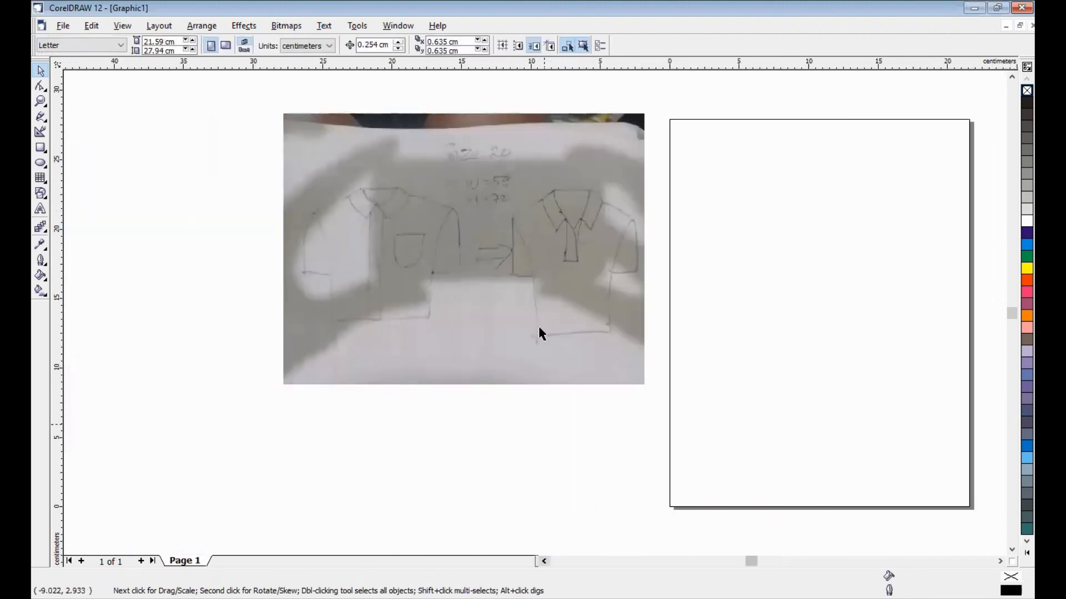
{"action": "left_click_drag", "start_coordinate": [538, 250], "coordinate": [414, 260]}
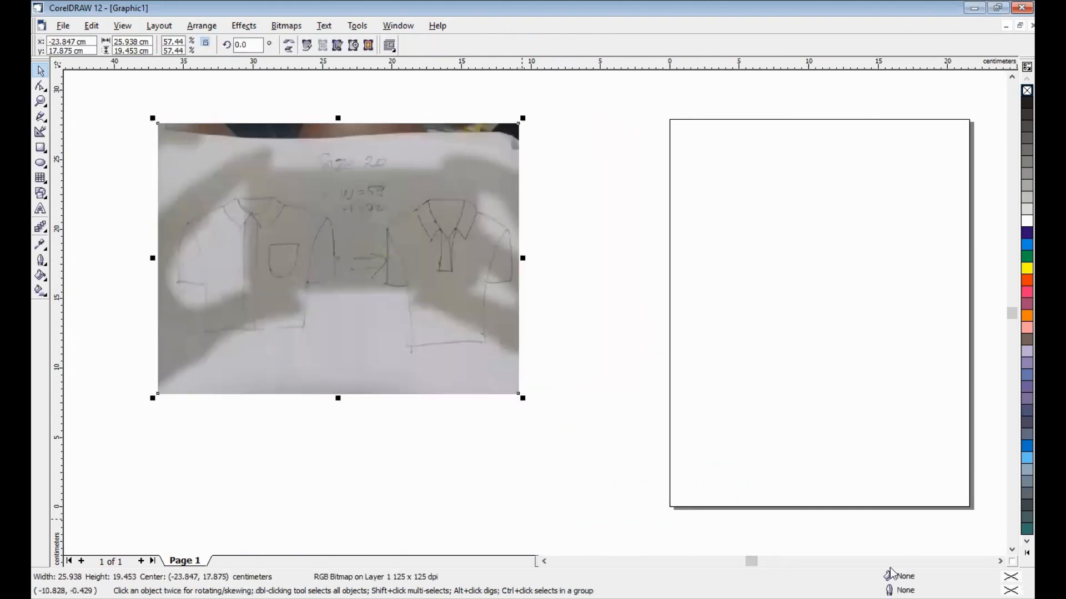
{"action": "left_click", "coordinate": [544, 561]}
{"action": "left_click", "coordinate": [543, 562]}
{"action": "left_click", "coordinate": [543, 561]}
{"action": "left_click", "coordinate": [543, 562]}
{"action": "left_click", "coordinate": [544, 561]}
{"action": "left_click_drag", "start_coordinate": [811, 230], "coordinate": [242, 195]}
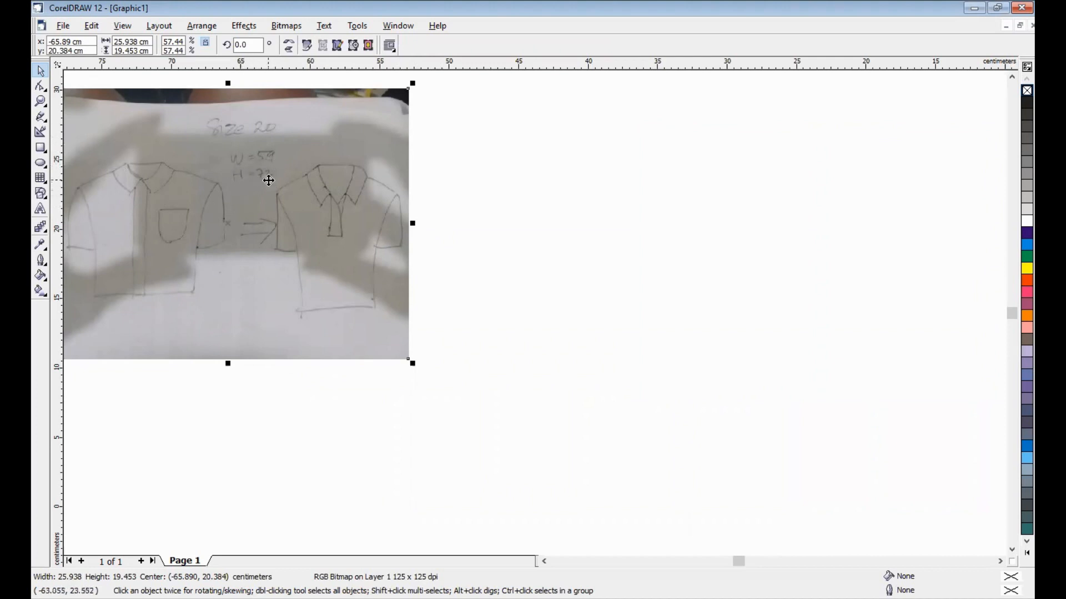
- Draw a rectangle beside the photo and size it to 59 × 72 cm
{"action": "left_click", "coordinate": [41, 149]}
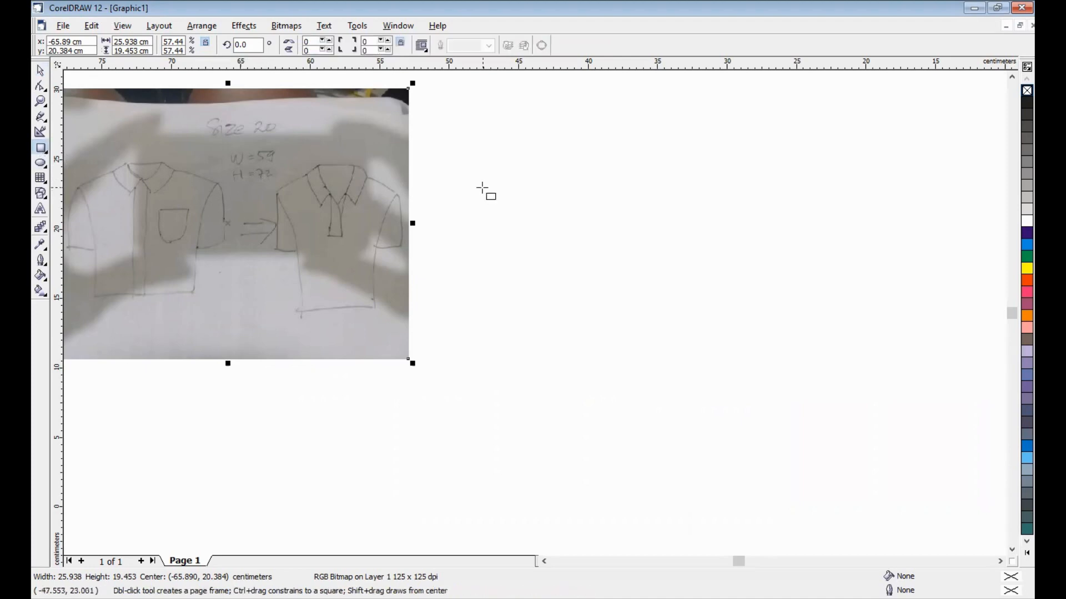
{"action": "left_click_drag", "start_coordinate": [533, 132], "coordinate": [831, 454]}
{"action": "double_click", "coordinate": [121, 42]}
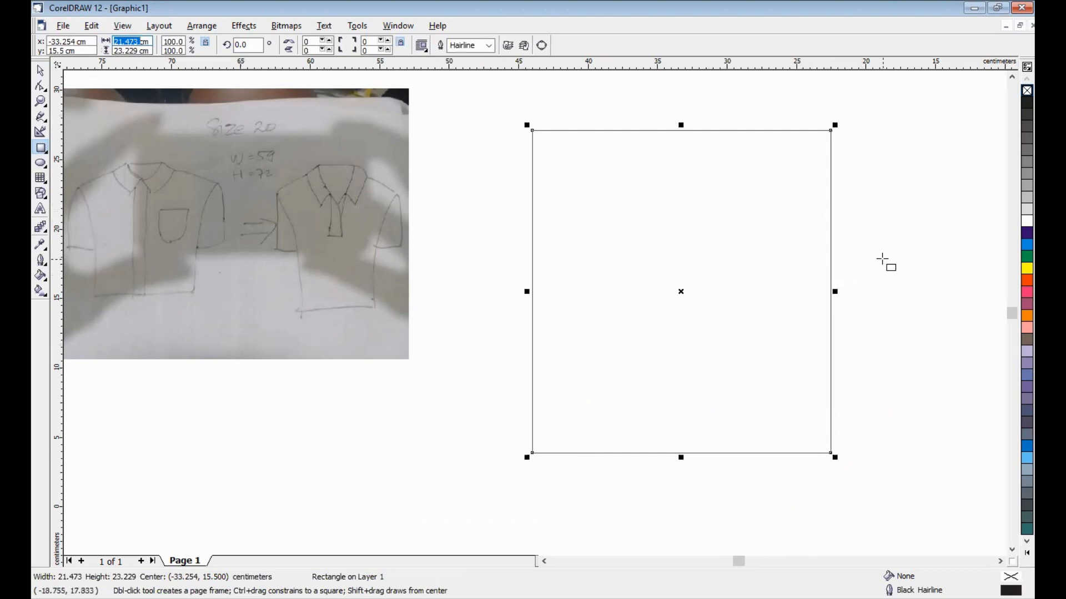
{"action": "type", "text": "59"}
{"action": "key", "text": "Tab"}
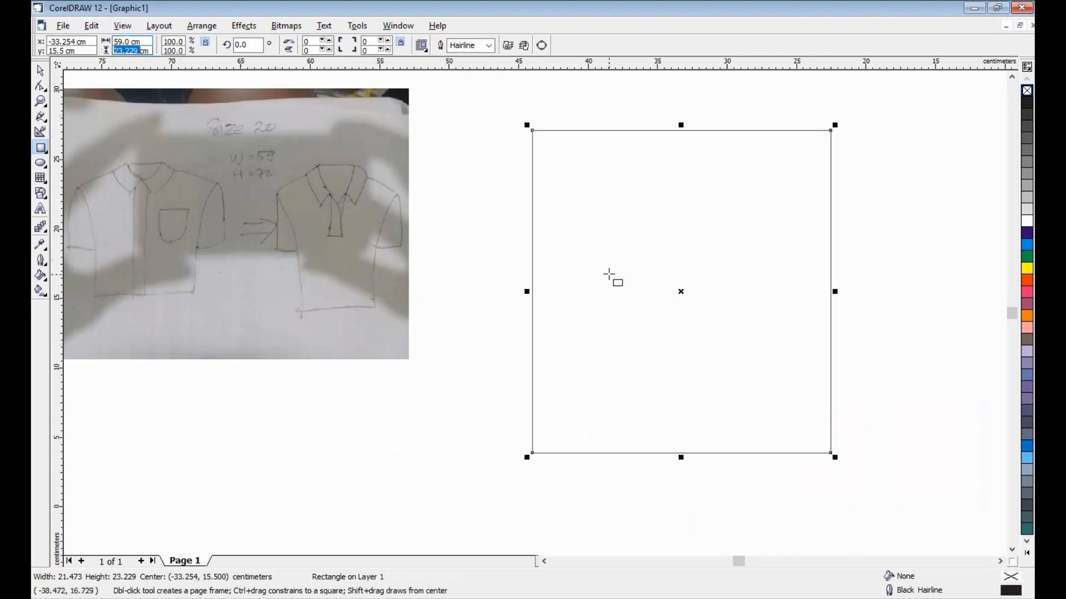
{"action": "type", "text": "72"}
{"action": "key", "text": "Return"}
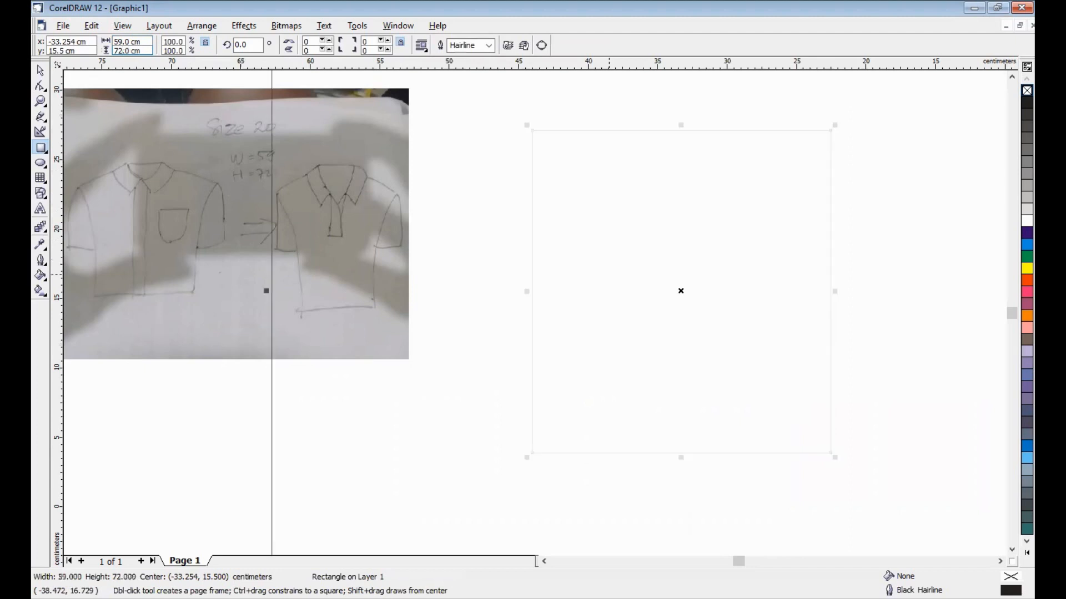
- Move the photo up and left, and shift the rectangle left and down
{"action": "scroll", "coordinate": [609, 274], "scroll_direction": "down", "scroll_amount": 1}
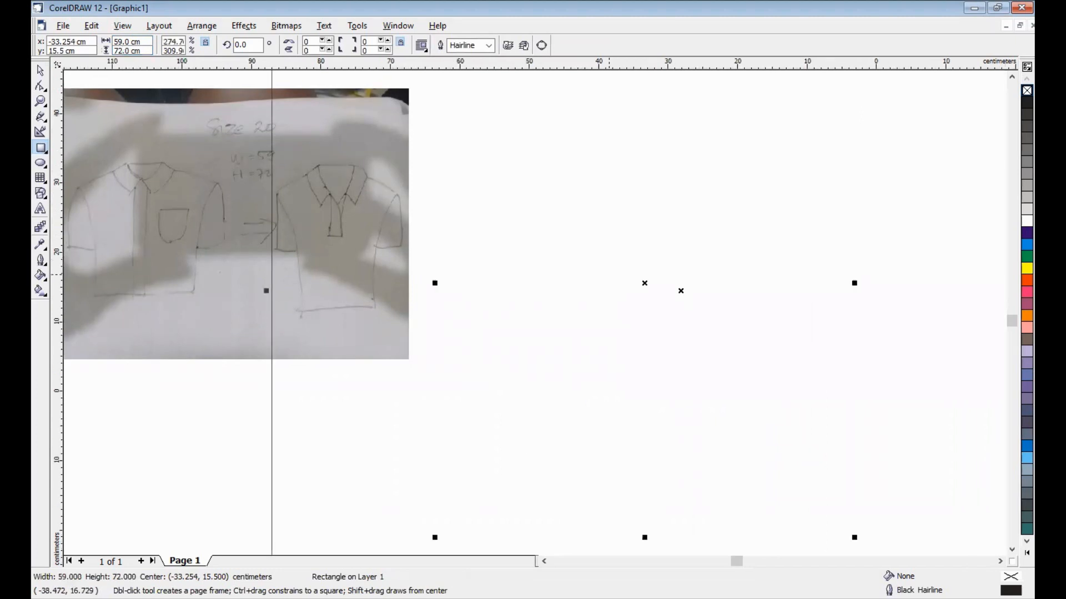
{"action": "left_click", "coordinate": [41, 70]}
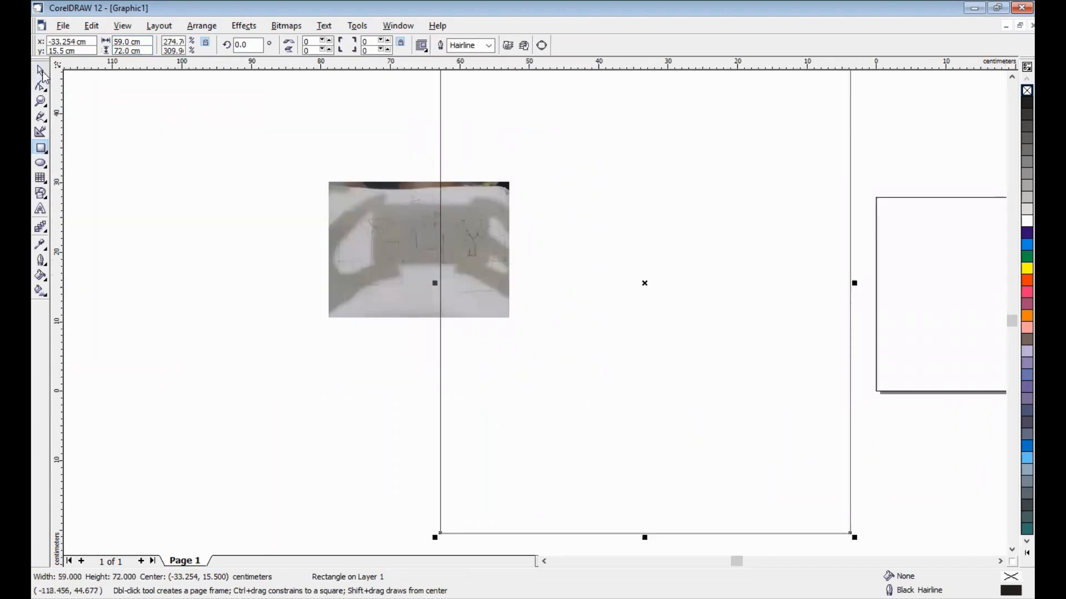
{"action": "left_click_drag", "start_coordinate": [373, 238], "coordinate": [189, 191]}
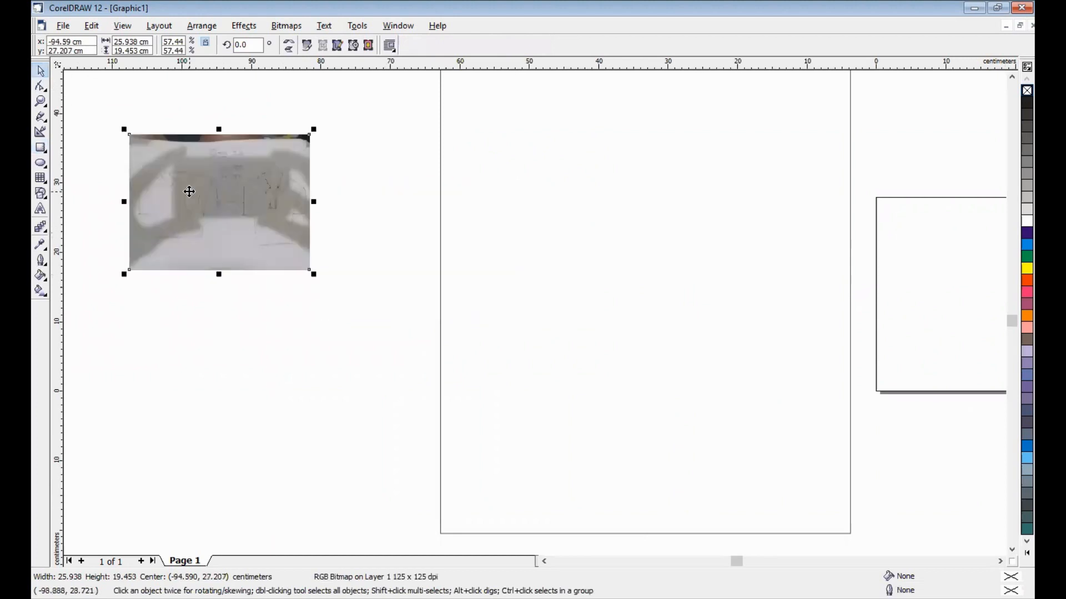
{"action": "scroll", "coordinate": [188, 191], "scroll_direction": "down", "scroll_amount": 1}
{"action": "left_click", "coordinate": [395, 238]}
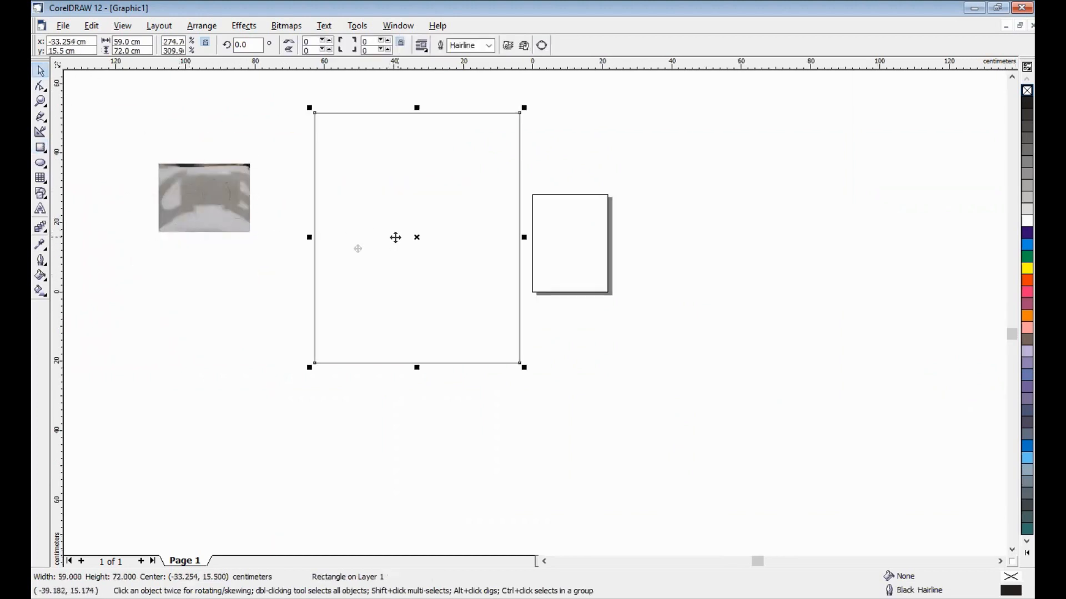
{"action": "left_click_drag", "start_coordinate": [395, 238], "coordinate": [333, 260]}
- Enlarge the sketch photo to about 101.5 × 76.2 cm beside the rectangle
{"action": "left_click", "coordinate": [202, 206]}
{"action": "left_click_drag", "start_coordinate": [202, 205], "coordinate": [112, 154]}
{"action": "left_click", "coordinate": [545, 562]}
{"action": "left_click", "coordinate": [545, 562]}
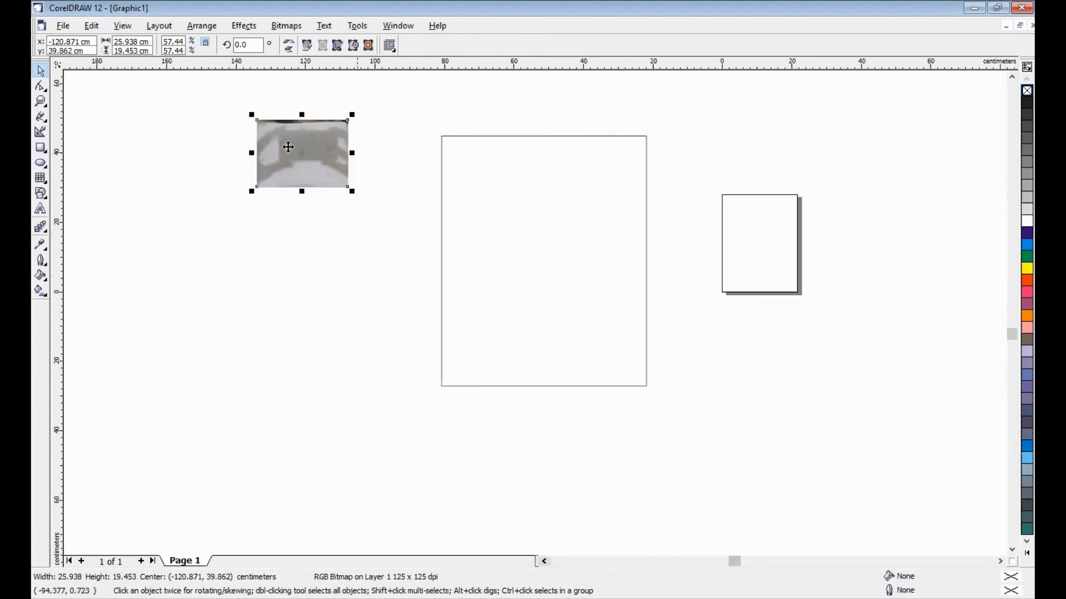
{"action": "left_click_drag", "start_coordinate": [252, 191], "coordinate": [123, 388]}
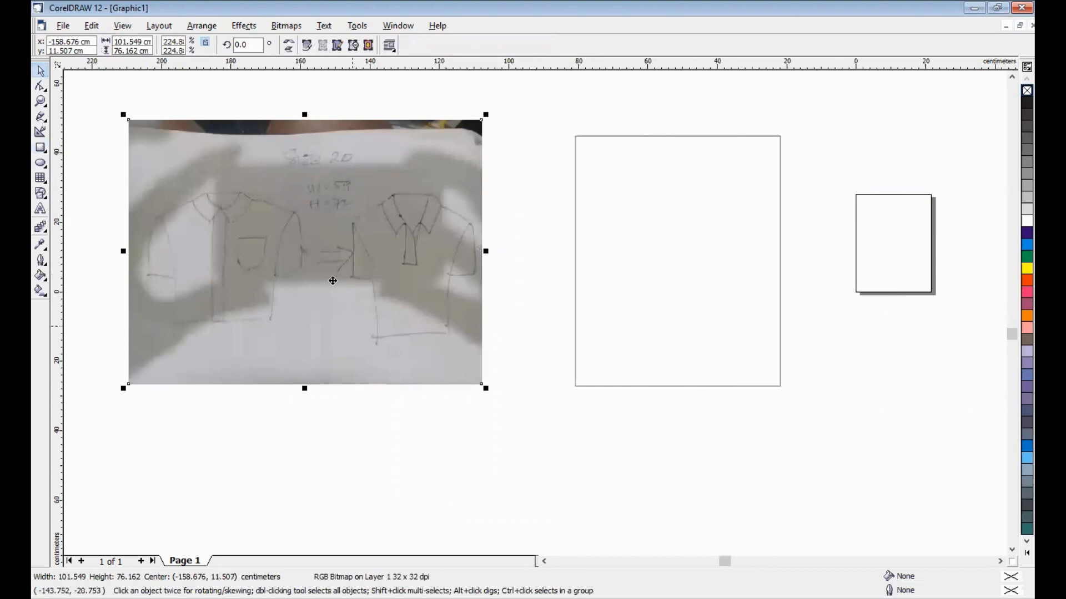
{"action": "left_click_drag", "start_coordinate": [332, 281], "coordinate": [304, 288]}
{"action": "left_click", "coordinate": [548, 416]}
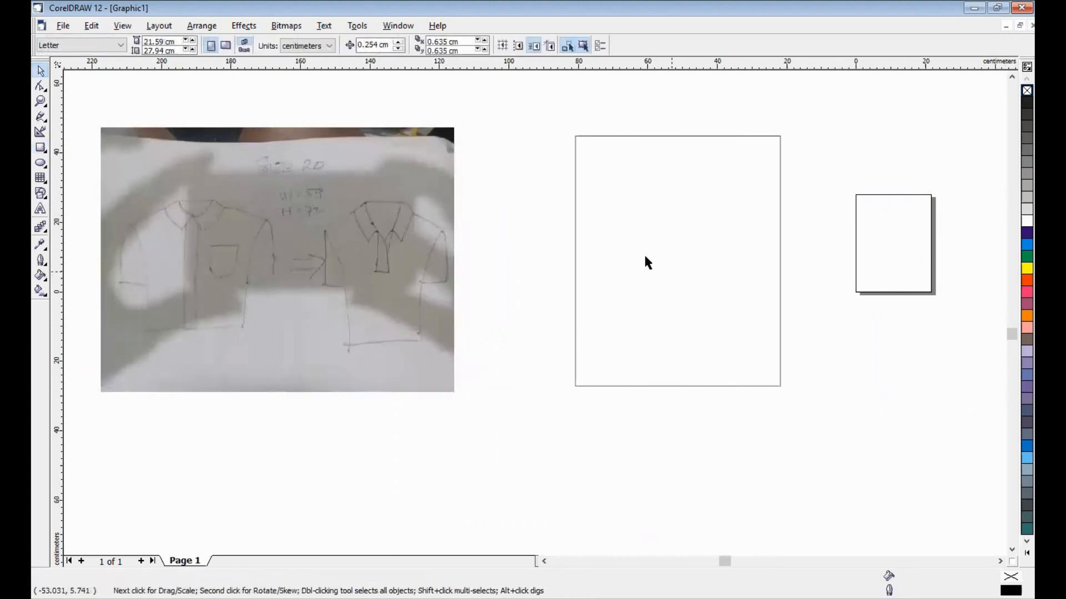
- Place a vertical guideline through the rectangle's centre at about -51.318 cm
{"action": "left_click", "coordinate": [674, 201]}
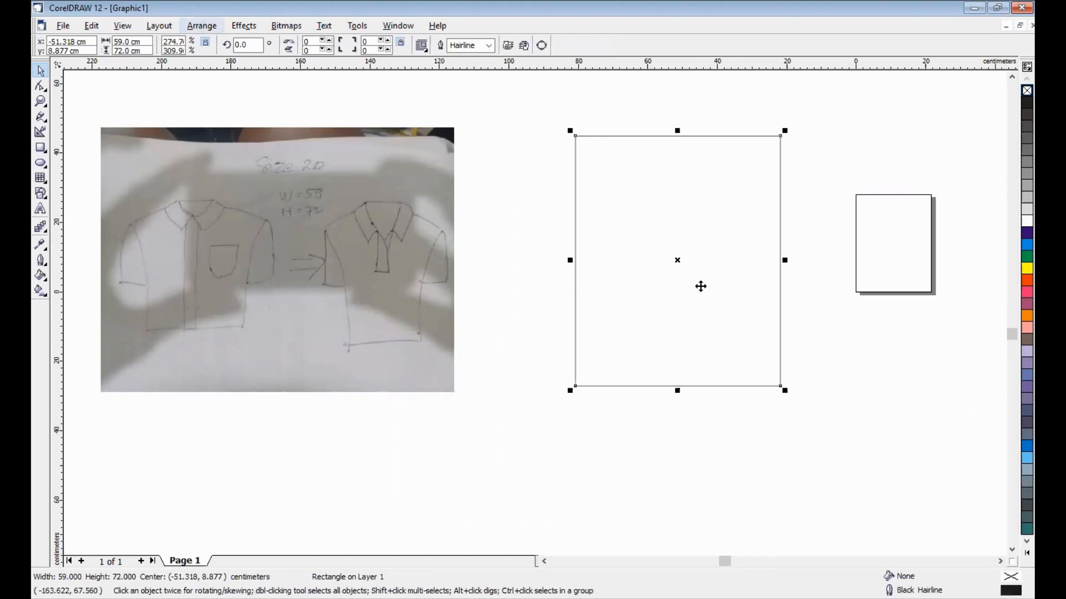
{"action": "left_click", "coordinate": [527, 190]}
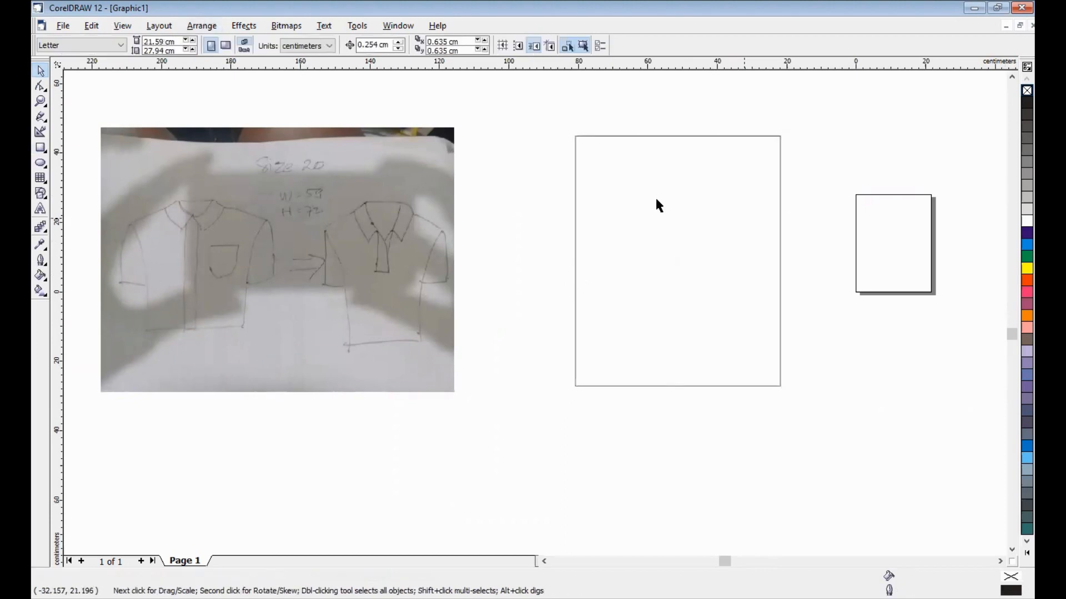
{"action": "left_click", "coordinate": [714, 259]}
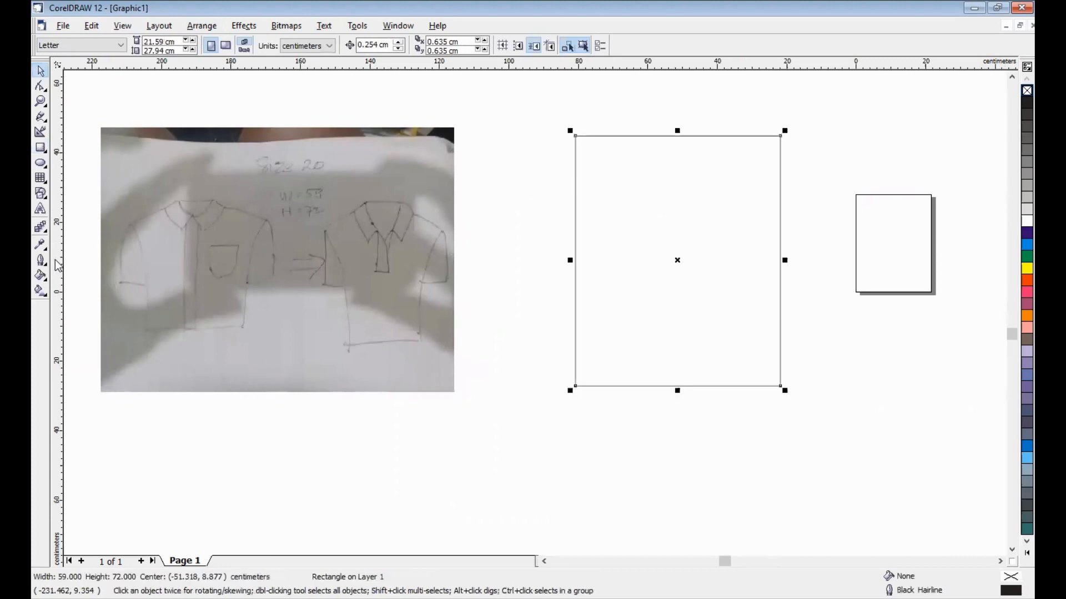
{"action": "left_click_drag", "start_coordinate": [58, 265], "coordinate": [677, 269]}
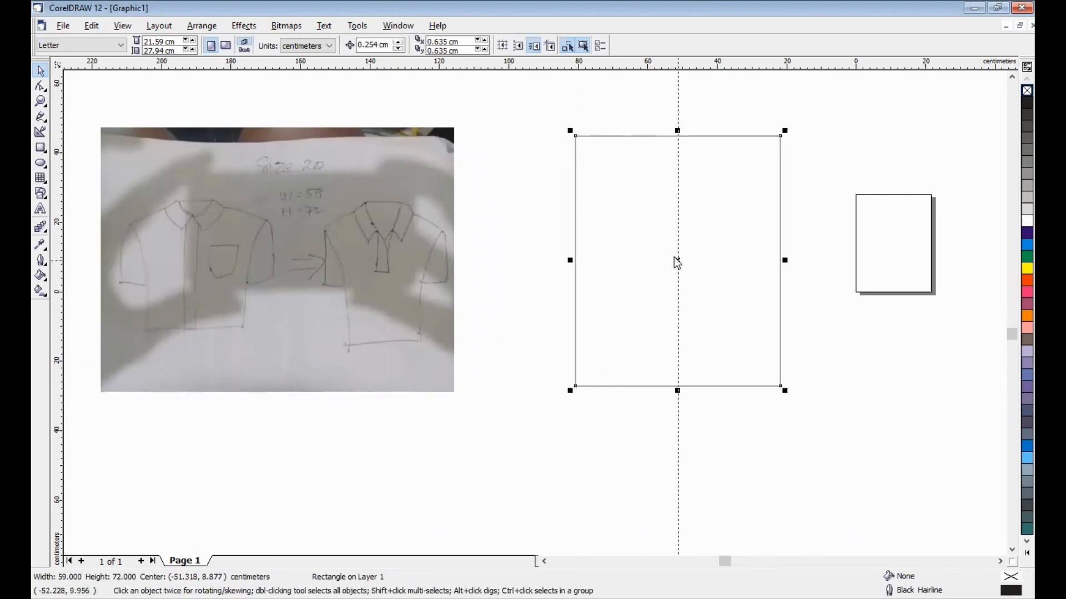
{"action": "left_click", "coordinate": [677, 267]}
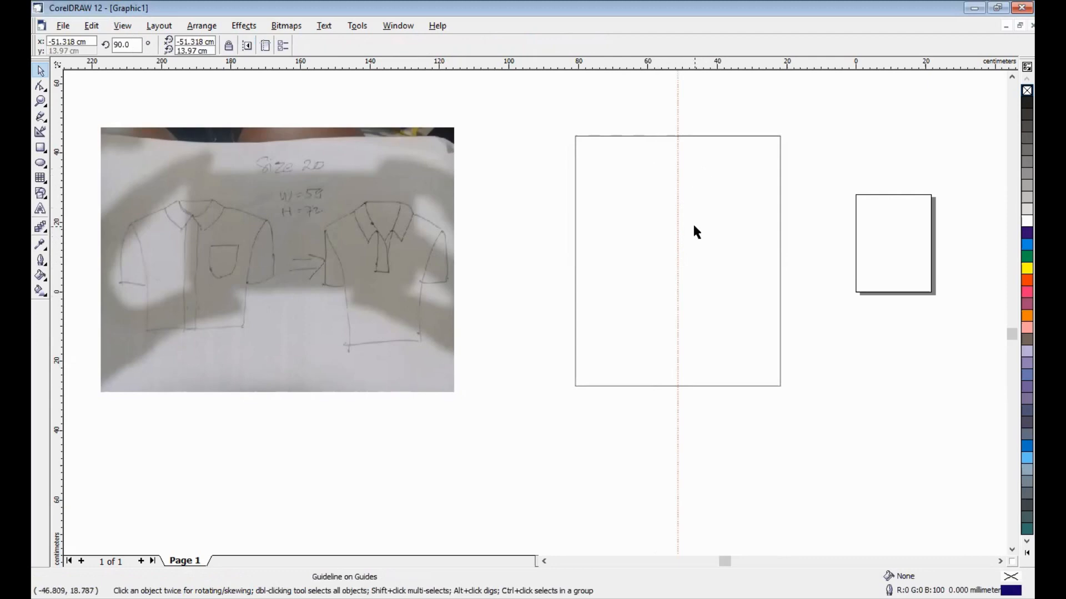
- Lock the 59 × 72 cm rectangle in place
{"action": "left_click", "coordinate": [625, 184]}
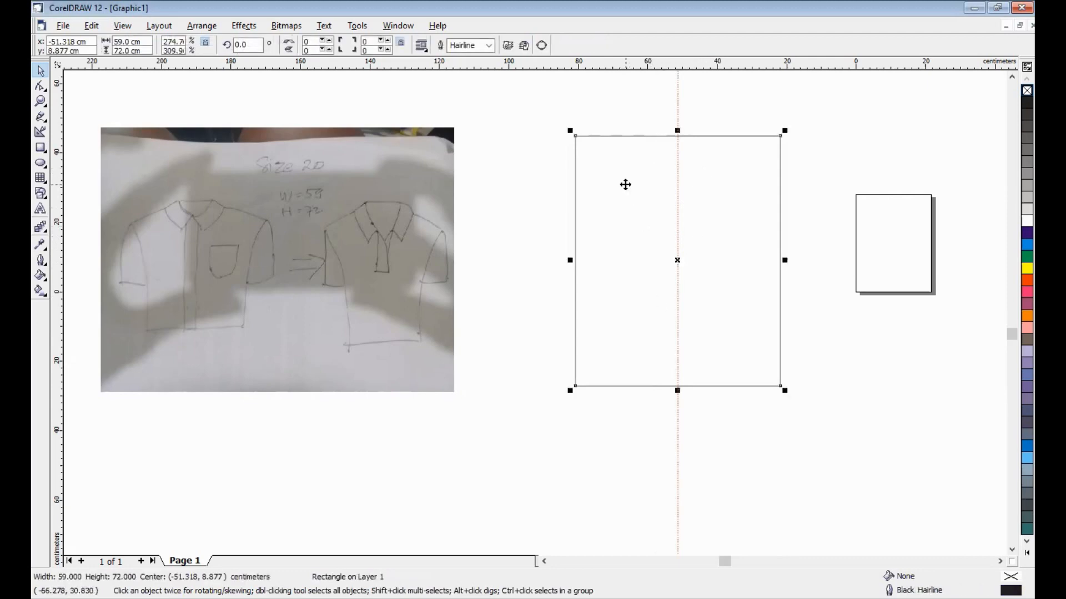
{"action": "right_click", "coordinate": [625, 184]}
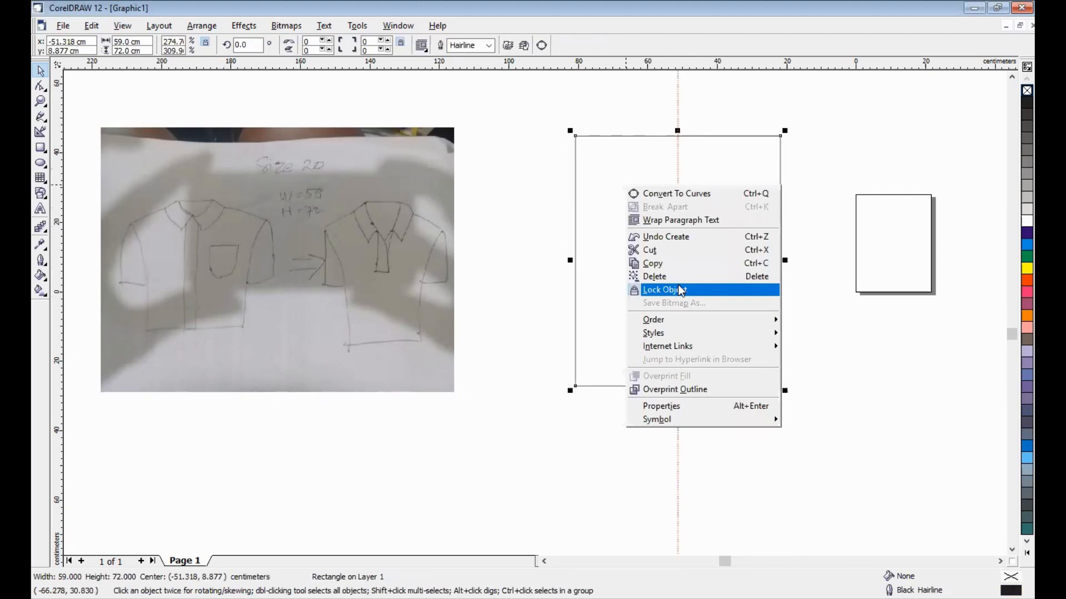
{"action": "left_click", "coordinate": [678, 284]}
{"action": "left_click", "coordinate": [523, 178]}
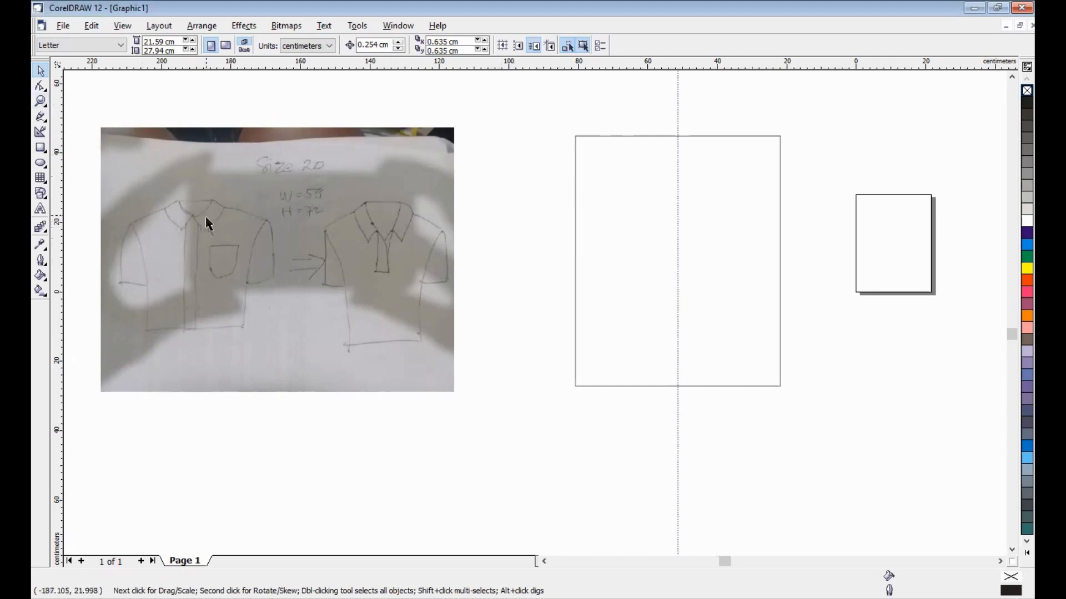
- Draw a closed four-node diamond at the rectangle's top, starting on the centre guideline
{"action": "left_click", "coordinate": [41, 122]}
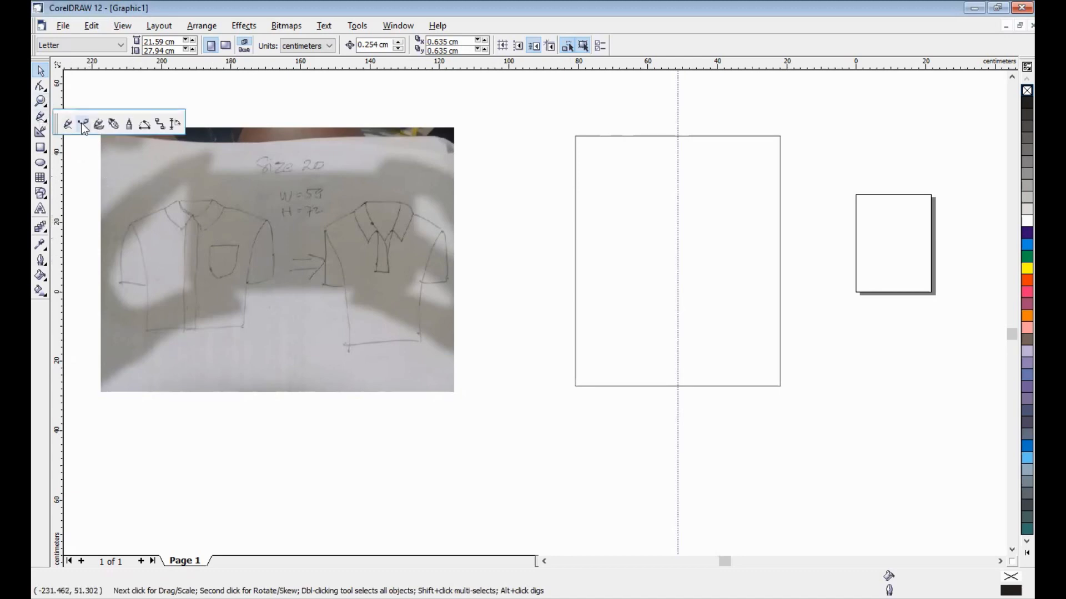
{"action": "left_click", "coordinate": [83, 125]}
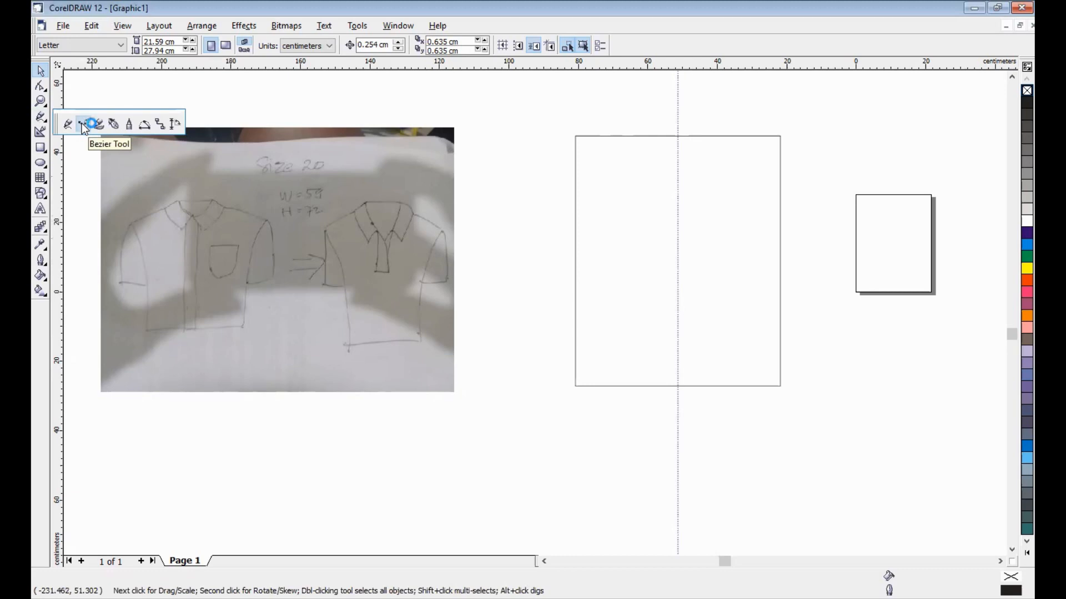
{"action": "left_click", "coordinate": [677, 161]}
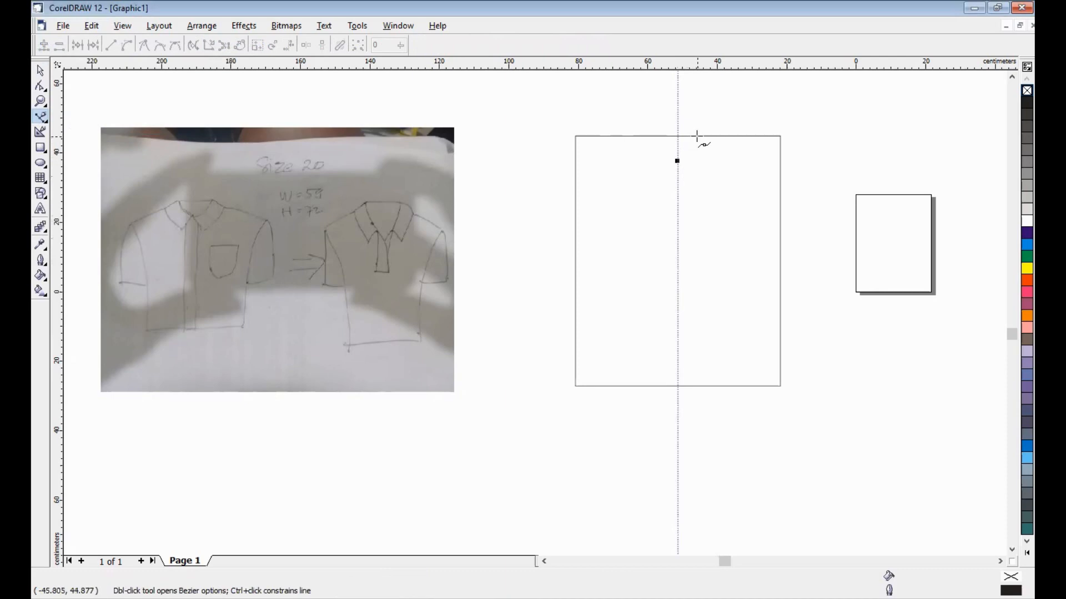
{"action": "left_click", "coordinate": [697, 135]}
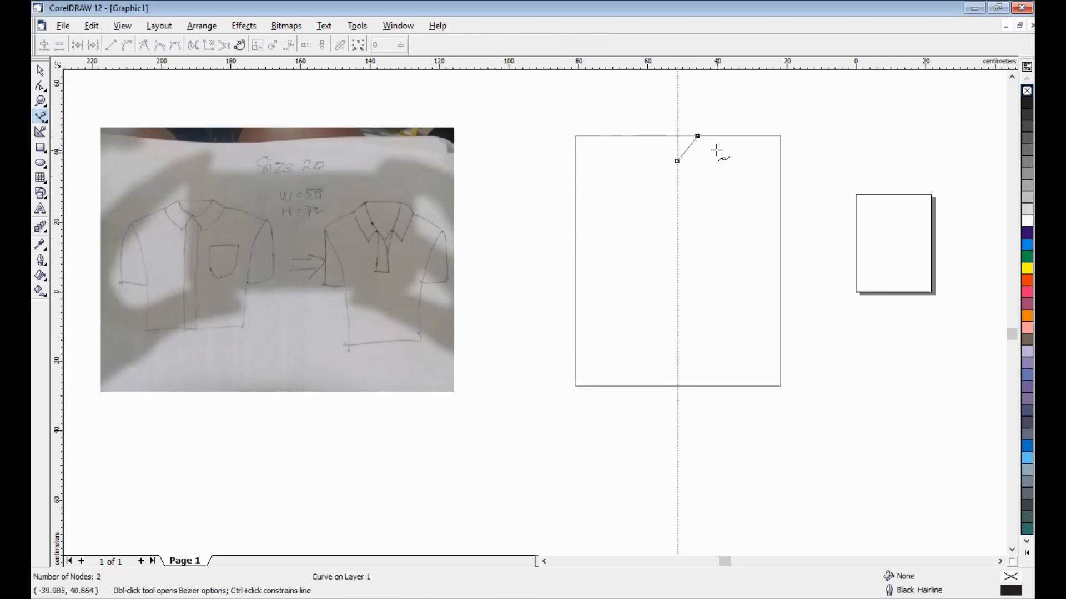
{"action": "left_click", "coordinate": [716, 150]}
{"action": "left_click", "coordinate": [694, 176]}
{"action": "left_click", "coordinate": [677, 161]}
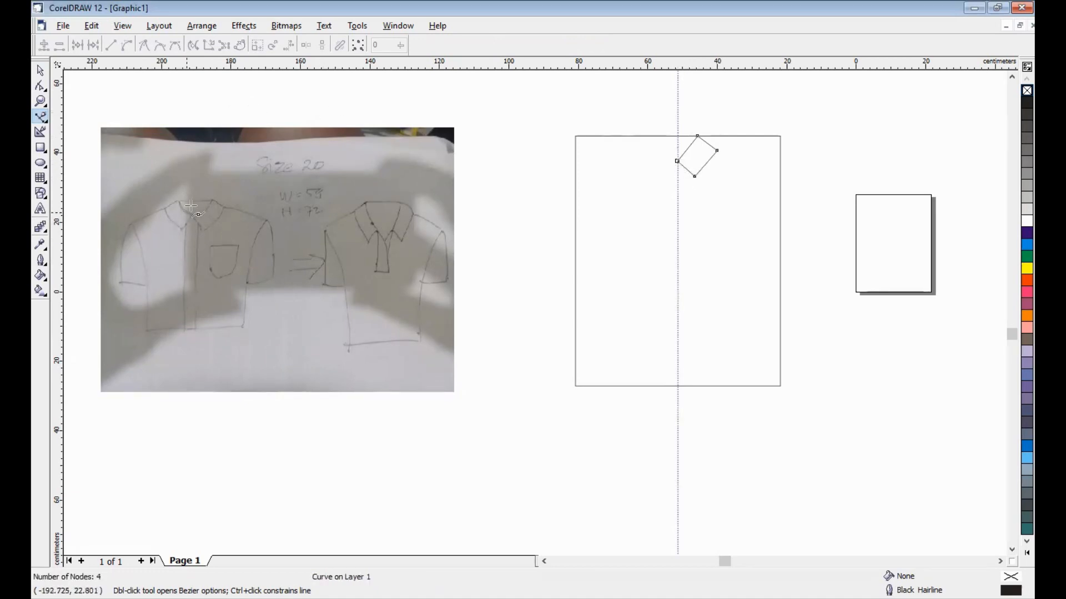
{"action": "key", "text": "space"}
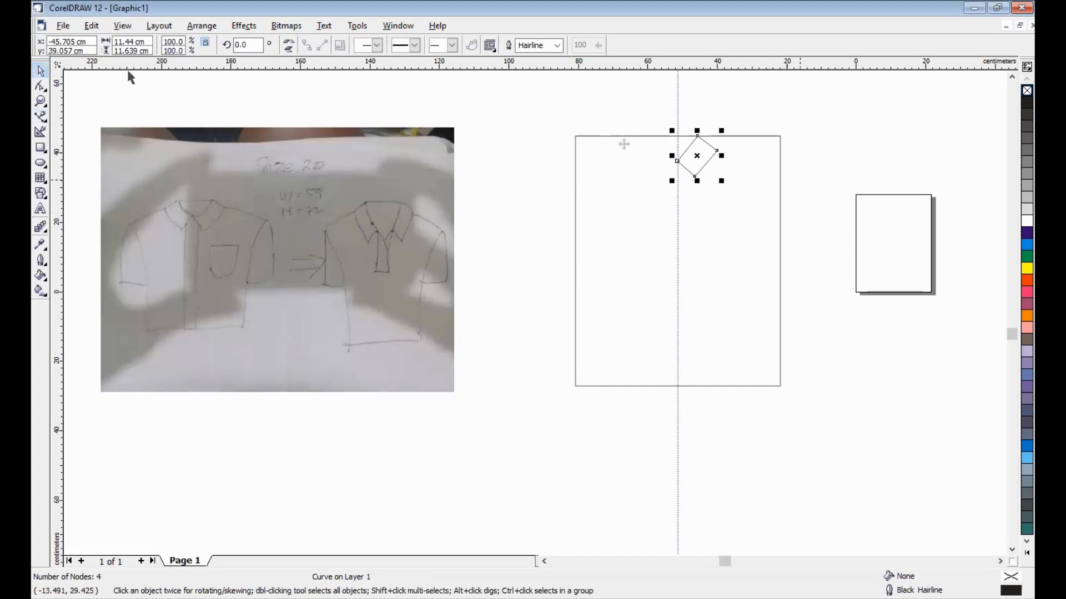
{"action": "key", "text": "F10"}
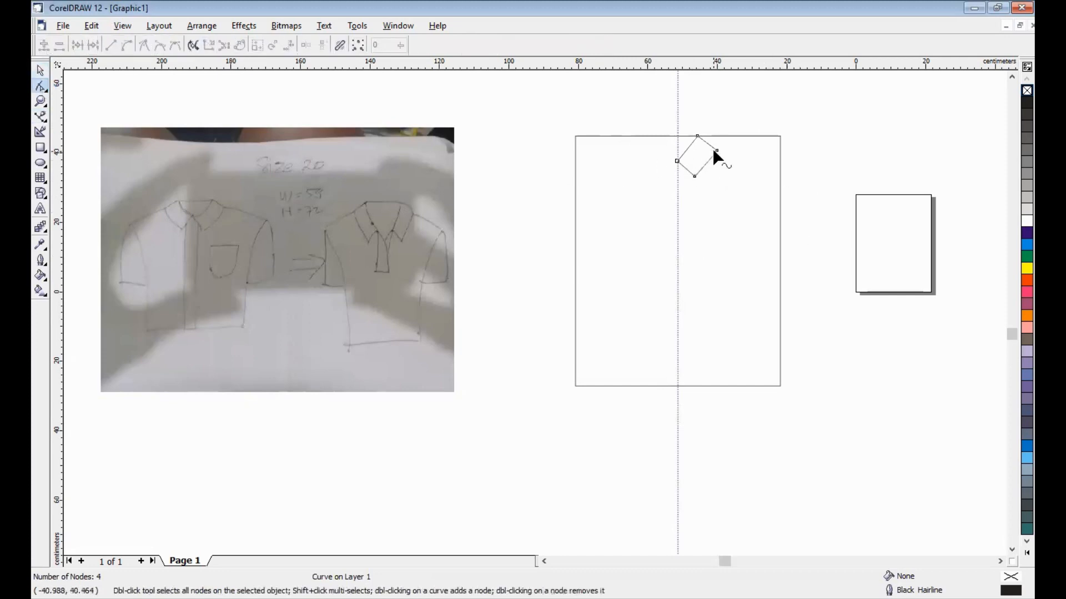
- Convert the diamond's upper-left and lower-right sides to curves and bend them into a rounded collar
{"action": "left_click_drag", "start_coordinate": [716, 150], "coordinate": [713, 147]}
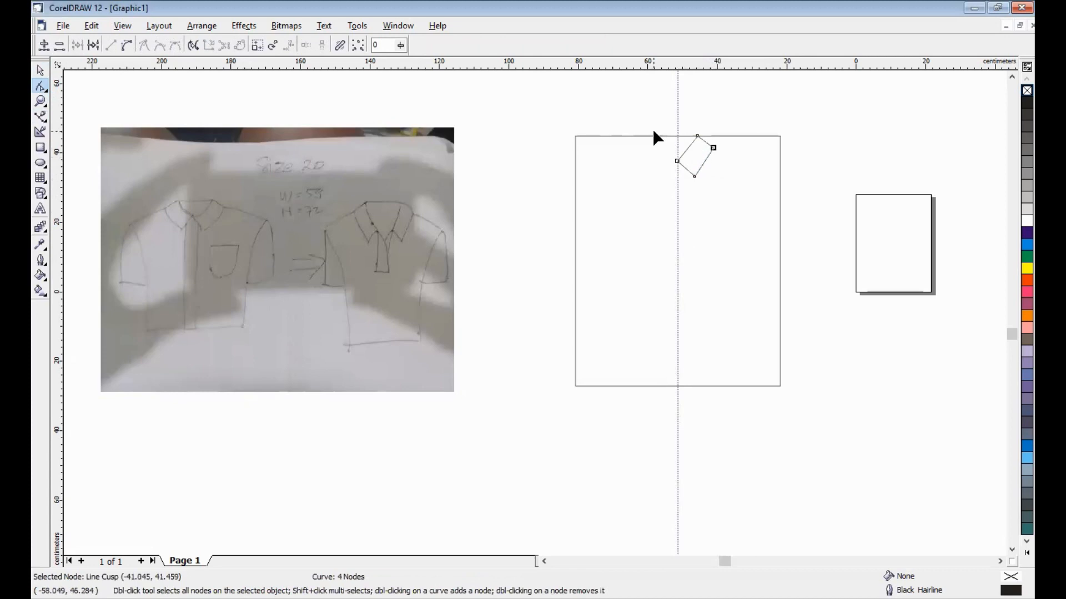
{"action": "key", "text": "F2"}
{"action": "left_click_drag", "start_coordinate": [641, 111], "coordinate": [728, 179]}
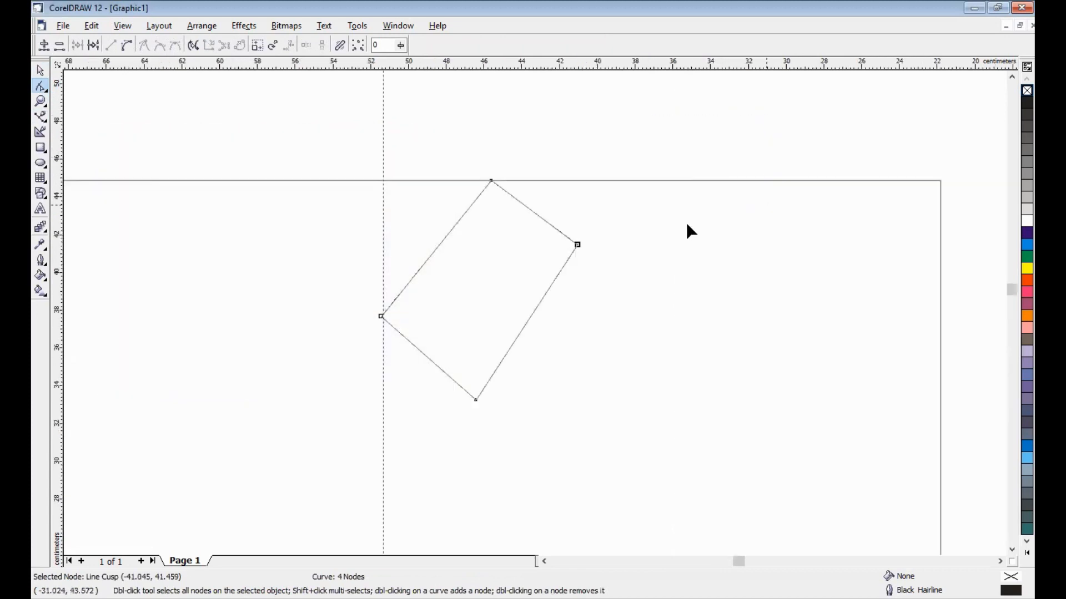
{"action": "right_click", "coordinate": [438, 244]}
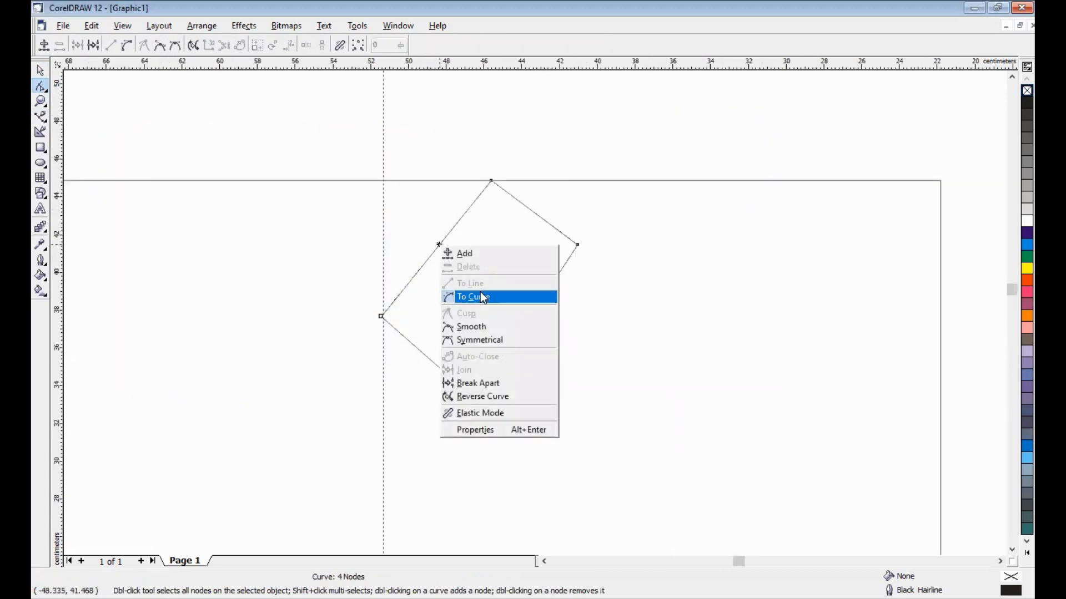
{"action": "left_click", "coordinate": [481, 292]}
{"action": "left_click_drag", "start_coordinate": [444, 237], "coordinate": [463, 261]}
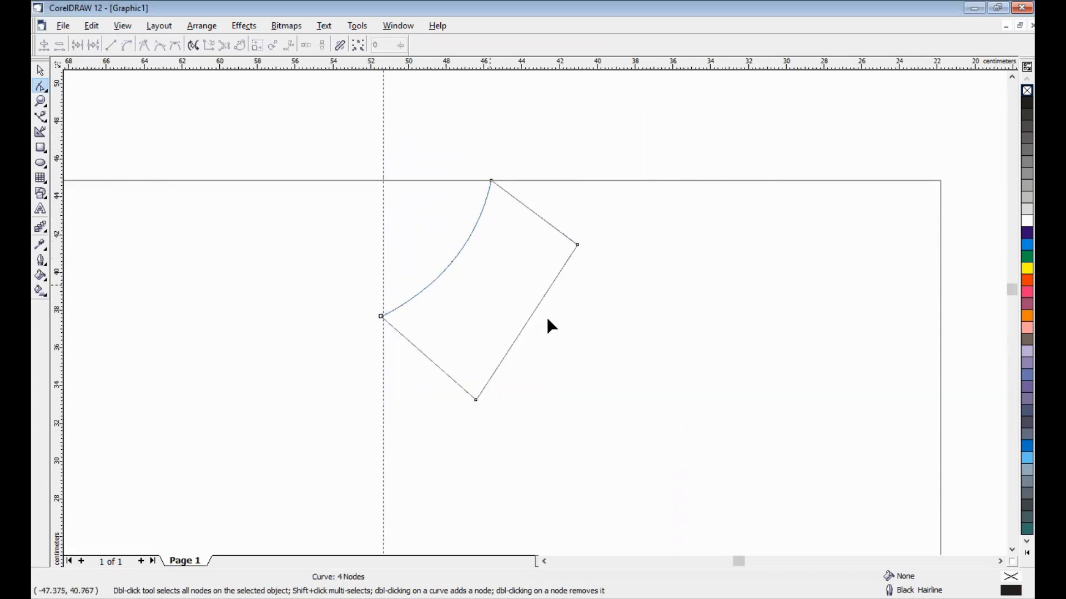
{"action": "left_click", "coordinate": [530, 314]}
{"action": "right_click", "coordinate": [530, 316]}
{"action": "left_click", "coordinate": [560, 369]}
{"action": "left_click_drag", "start_coordinate": [526, 325], "coordinate": [550, 341]}
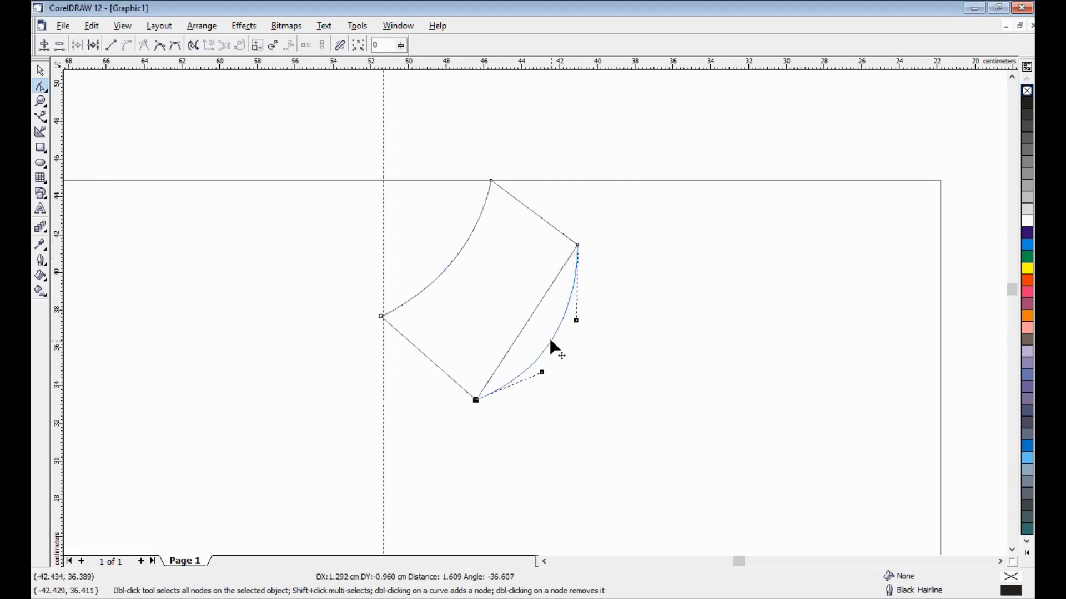
- Draw a line from the centre guideline to the collar's top corner and curve it into a neckline
{"action": "left_click", "coordinate": [40, 117]}
{"action": "left_click", "coordinate": [67, 122]}
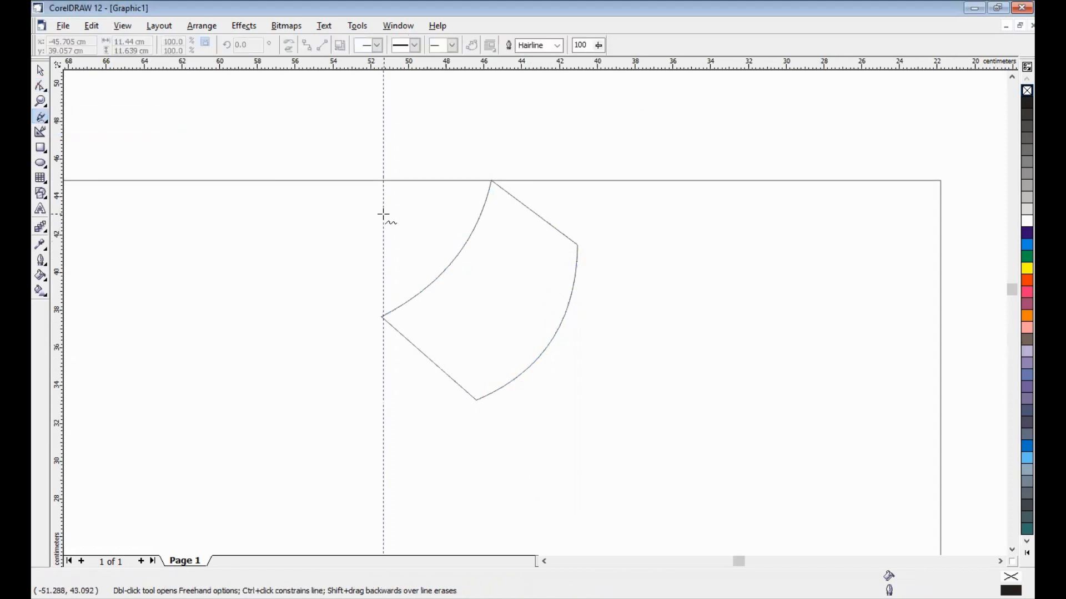
{"action": "left_click", "coordinate": [383, 213]}
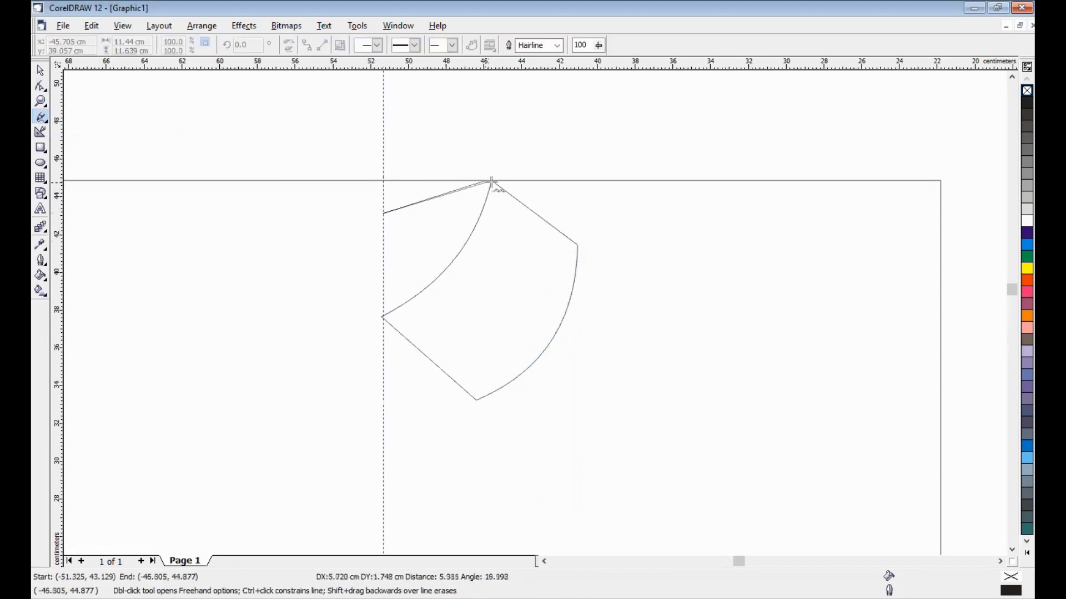
{"action": "left_click", "coordinate": [491, 181]}
{"action": "left_click", "coordinate": [40, 86]}
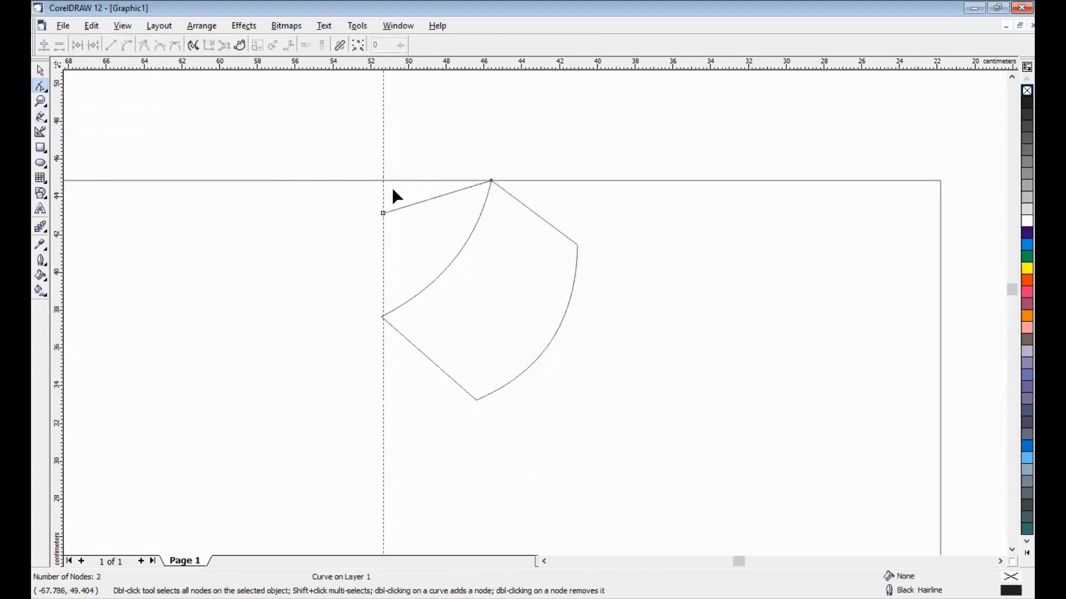
{"action": "left_click", "coordinate": [432, 197]}
{"action": "right_click", "coordinate": [432, 198]}
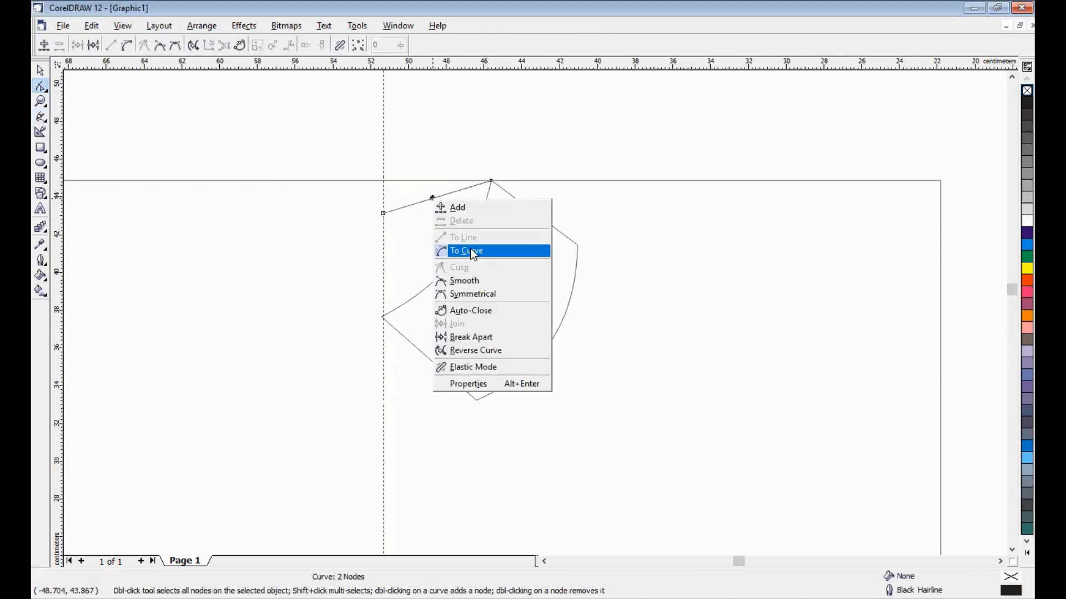
{"action": "left_click", "coordinate": [471, 248]}
{"action": "left_click_drag", "start_coordinate": [434, 199], "coordinate": [444, 219]}
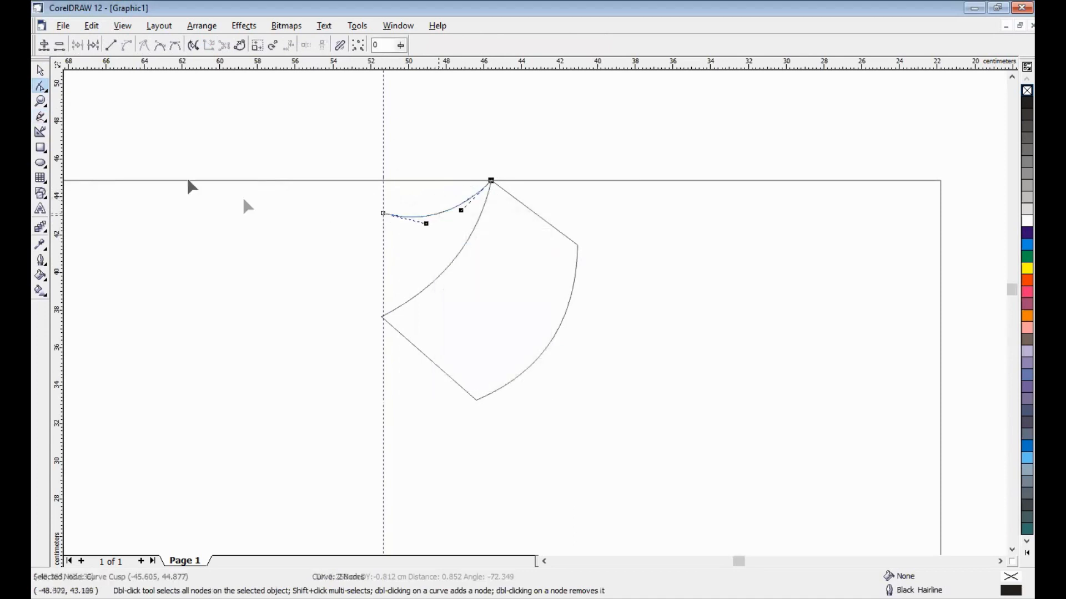
{"action": "left_click", "coordinate": [40, 71]}
{"action": "left_click", "coordinate": [565, 152]}
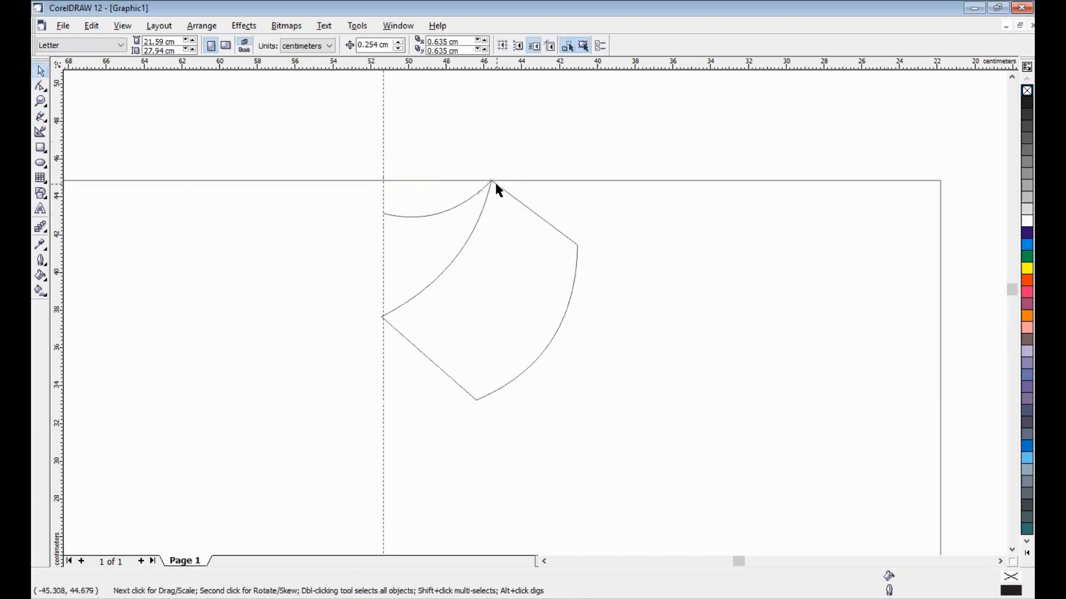
{"action": "key", "text": "F3"}
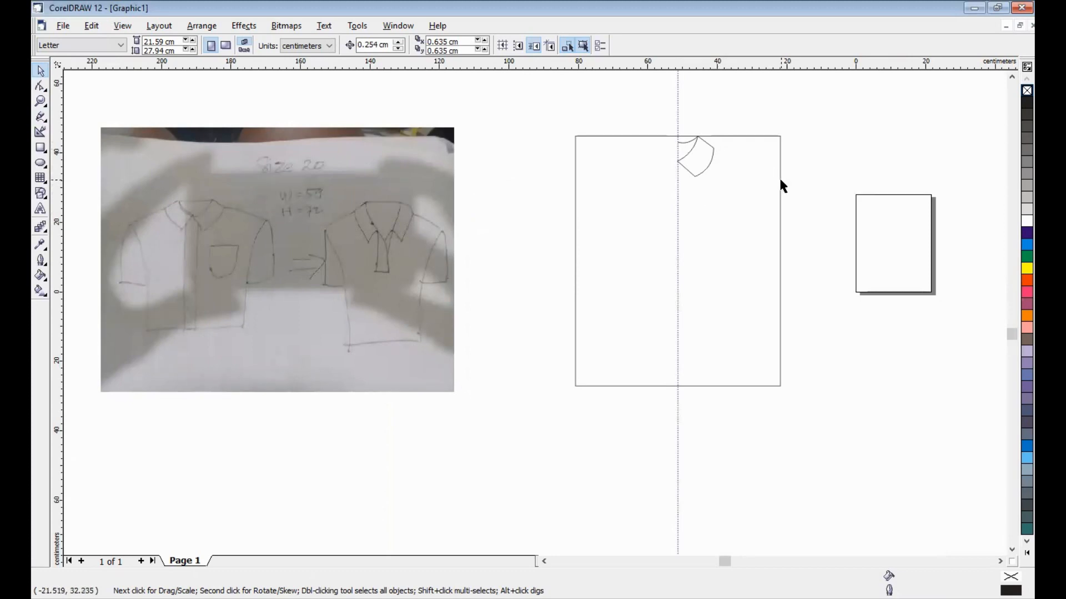
- Draw the half-body outline: shoulder to the rectangle's right edge, side seam down, hem back to centre
{"action": "left_click", "coordinate": [42, 118]}
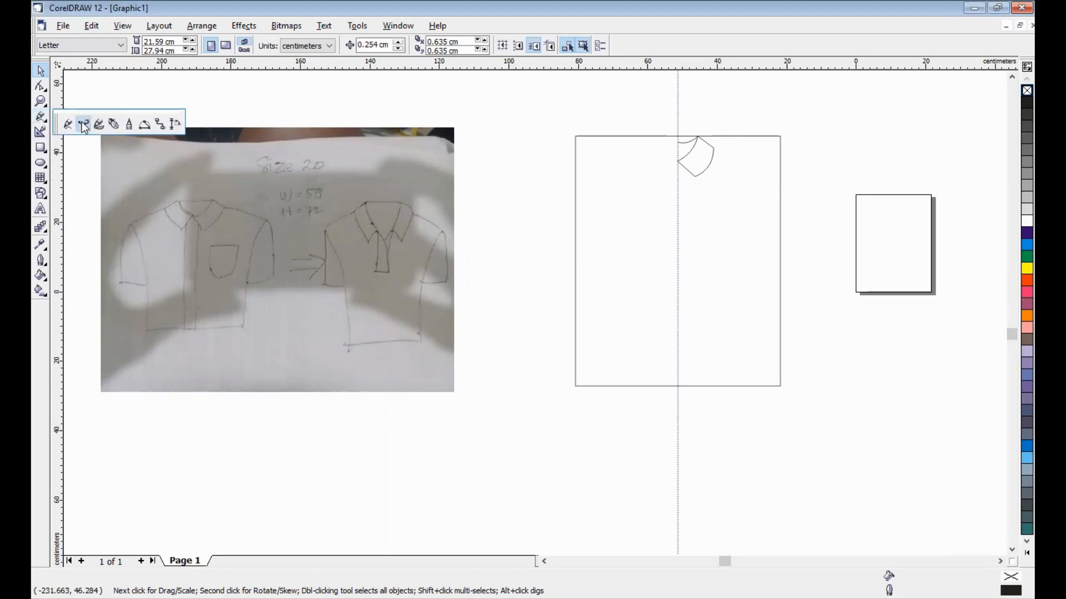
{"action": "left_click", "coordinate": [79, 123]}
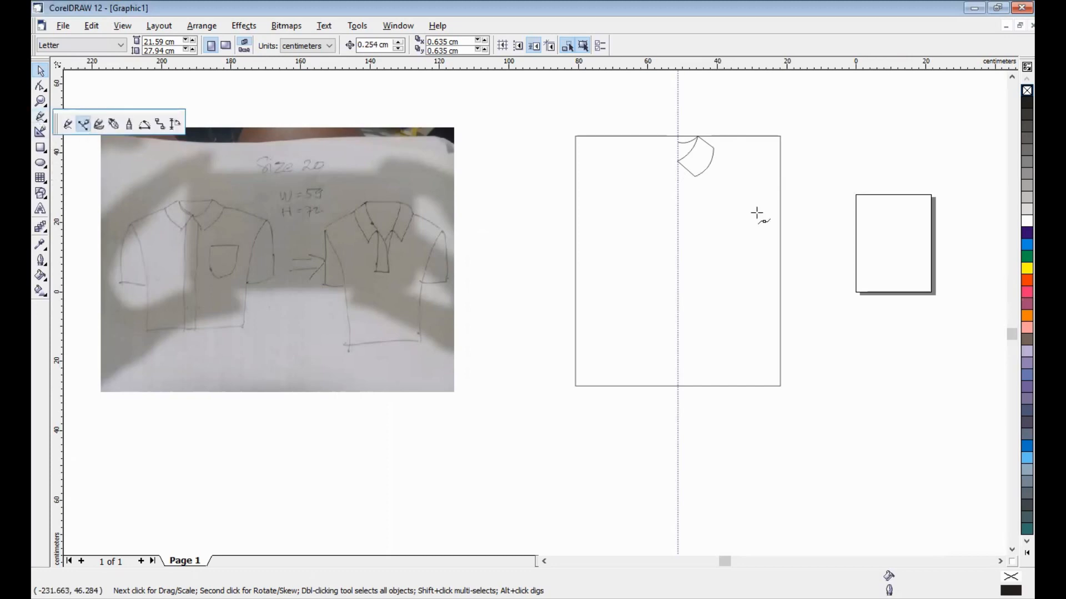
{"action": "left_click", "coordinate": [713, 147]}
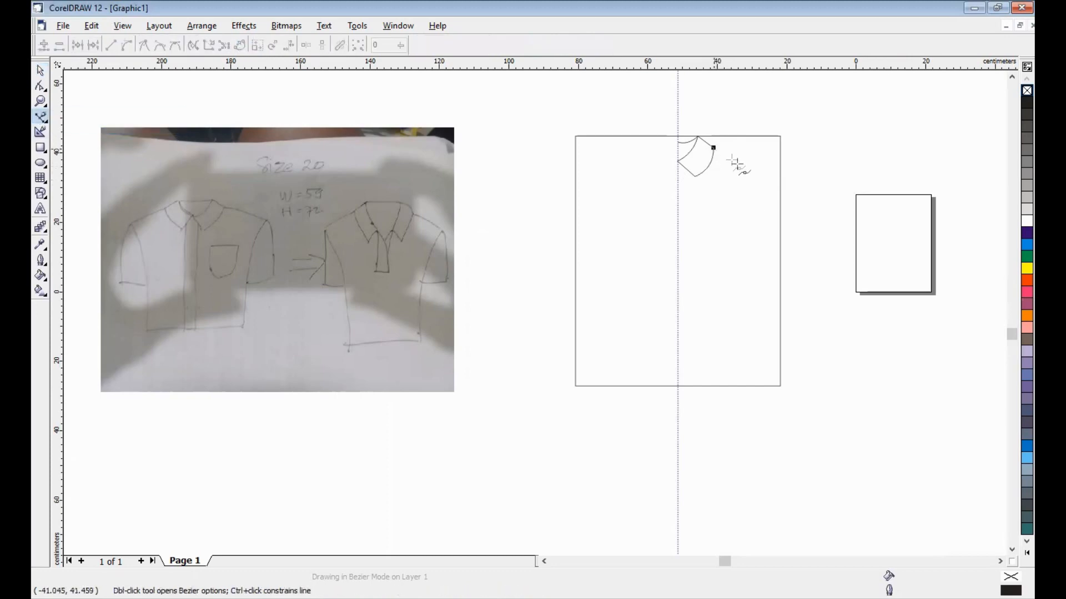
{"action": "left_click", "coordinate": [781, 175]}
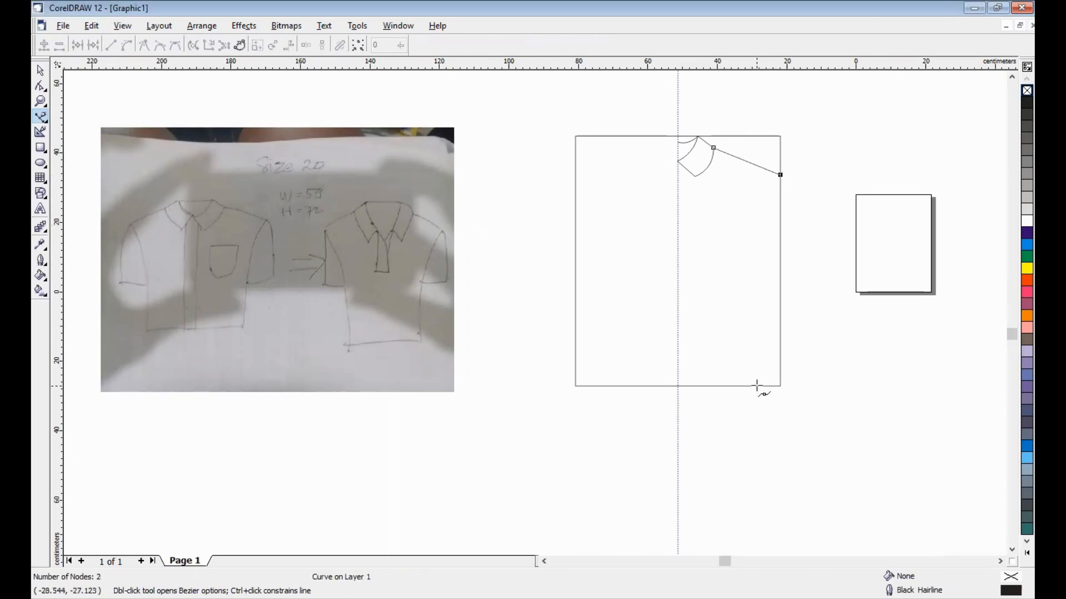
{"action": "left_click", "coordinate": [757, 386]}
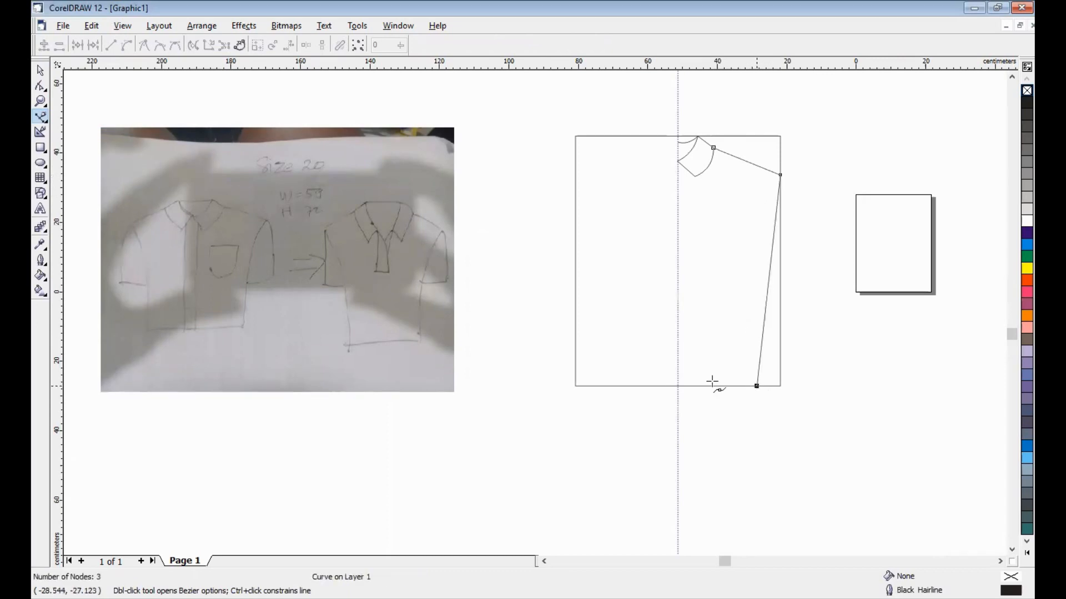
{"action": "left_click", "coordinate": [678, 386]}
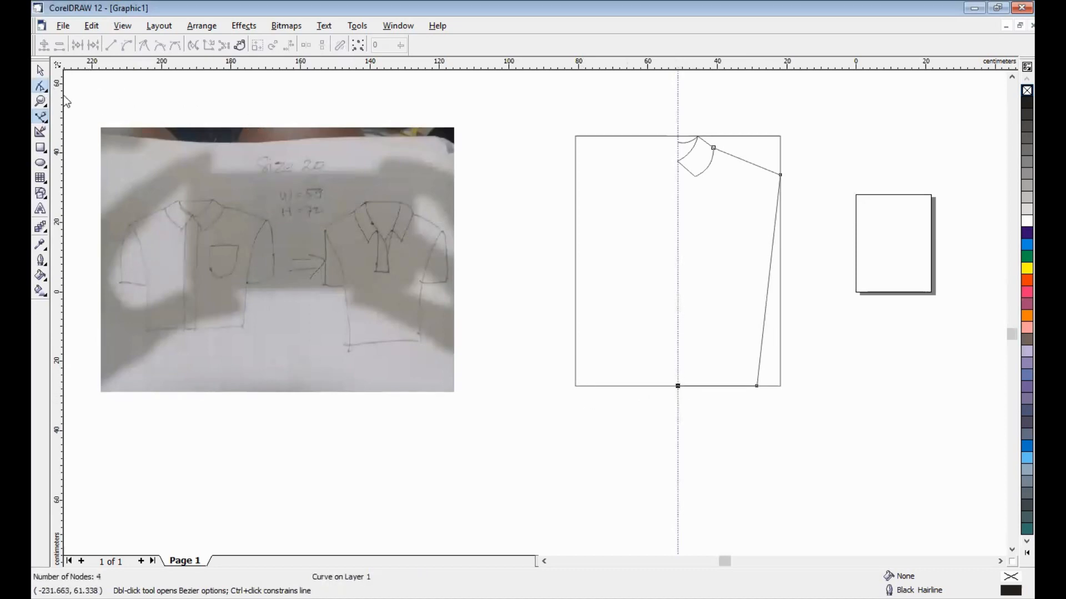
{"action": "key", "text": "space"}
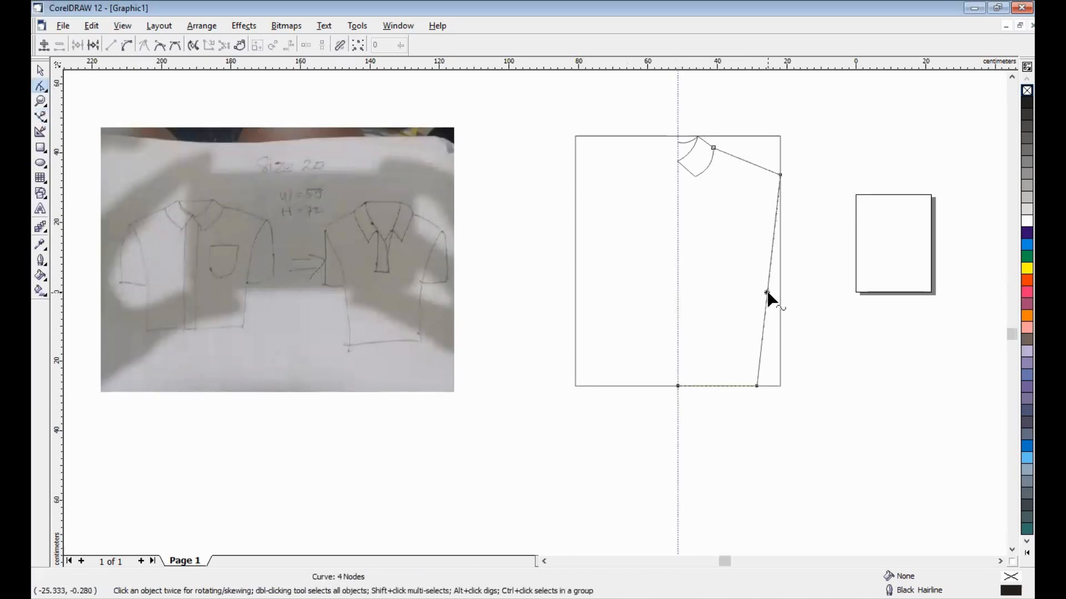
- Bend the straight side seam into a gentle curve
{"action": "right_click", "coordinate": [767, 292]}
{"action": "left_click", "coordinate": [791, 346]}
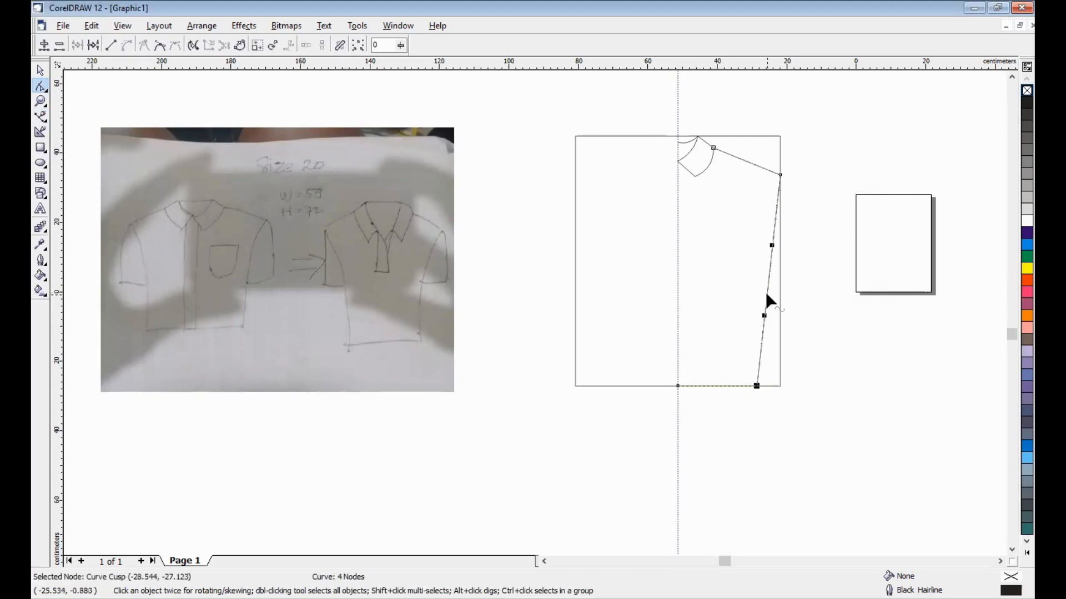
{"action": "left_click_drag", "start_coordinate": [763, 292], "coordinate": [770, 315]}
{"action": "left_click", "coordinate": [818, 298]}
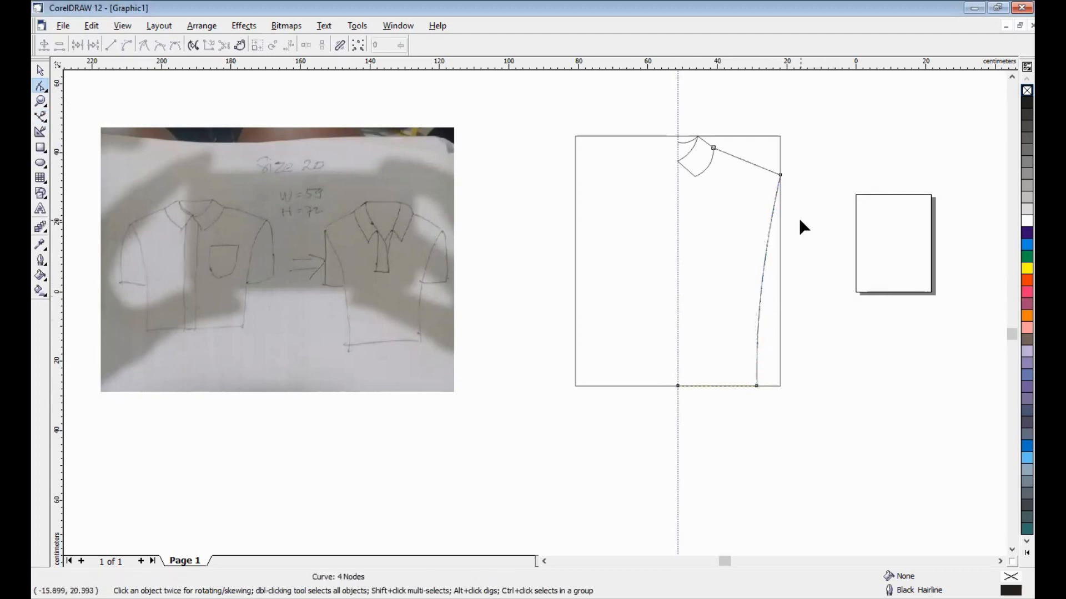
{"action": "left_click", "coordinate": [40, 71]}
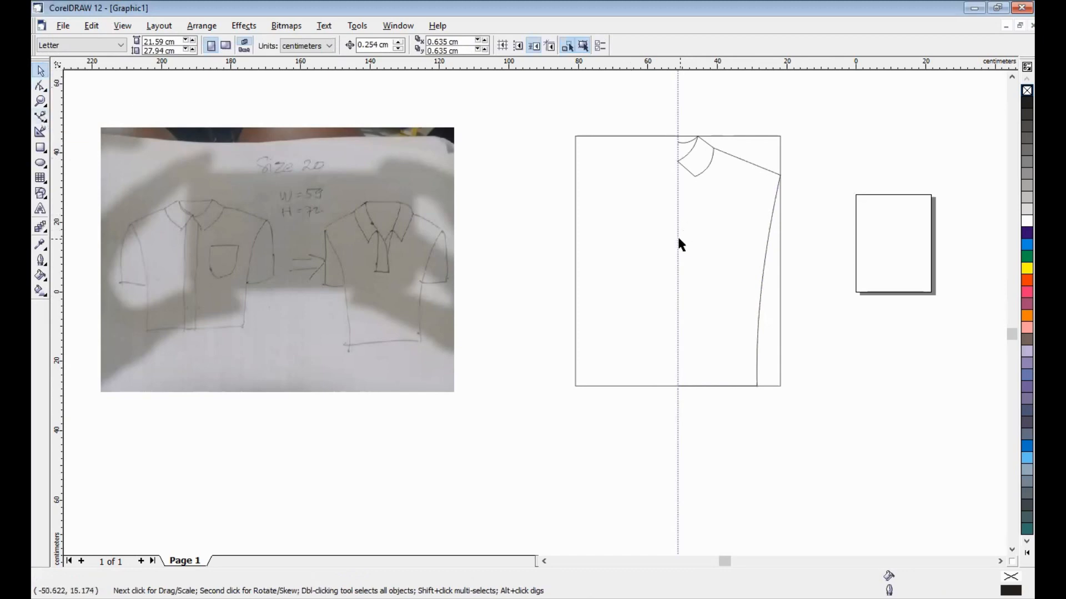
- Add a horizontal guide at sleeve depth and draw a sleeve from the shoulder corner to the side seam
{"action": "left_click_drag", "start_coordinate": [680, 64], "coordinate": [685, 258]}
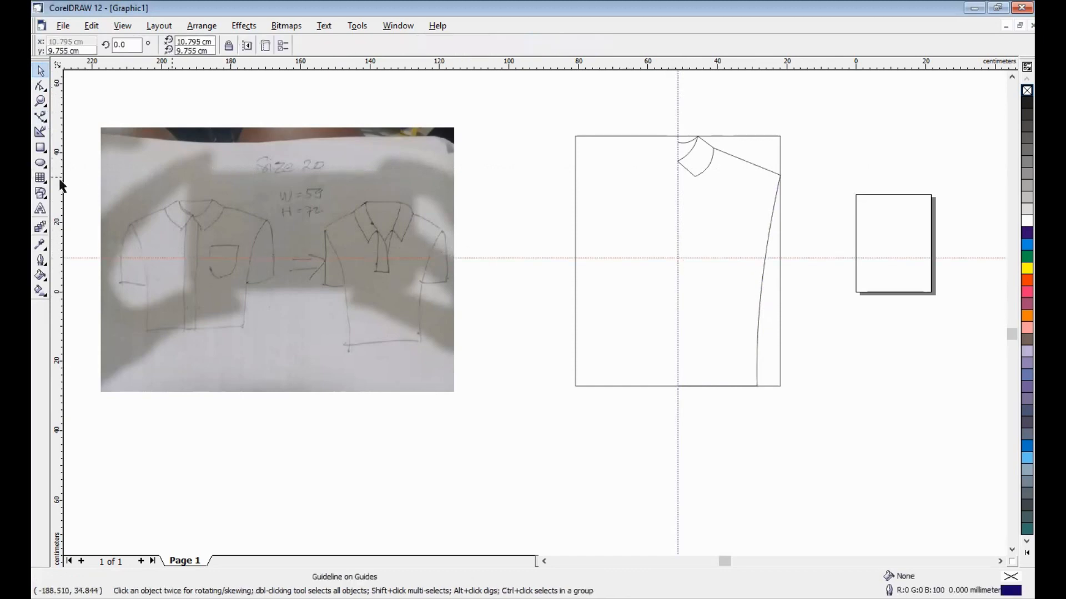
{"action": "left_click", "coordinate": [43, 118]}
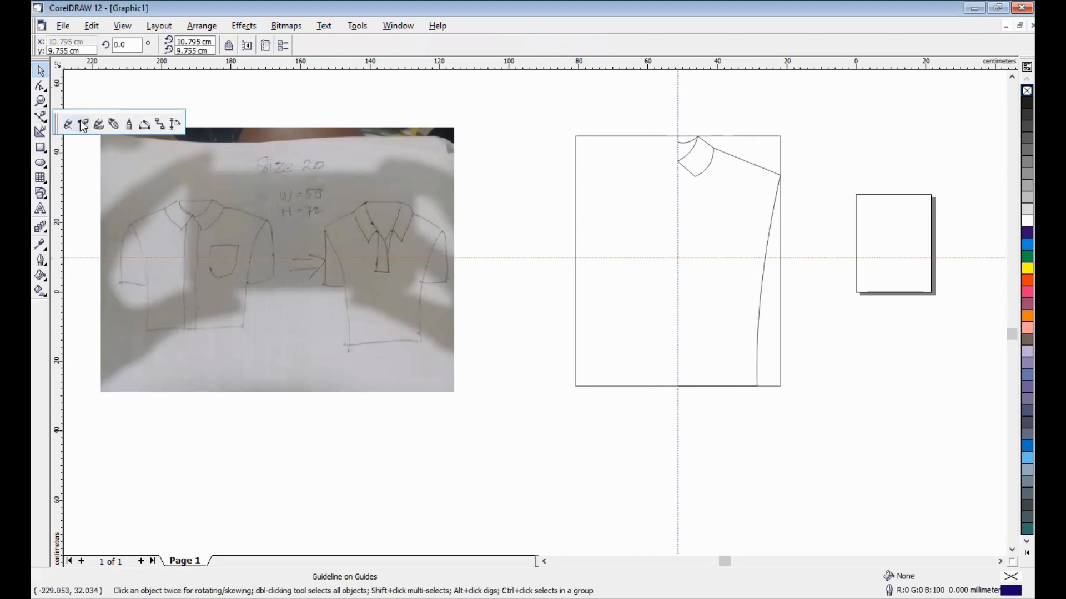
{"action": "left_click", "coordinate": [82, 125]}
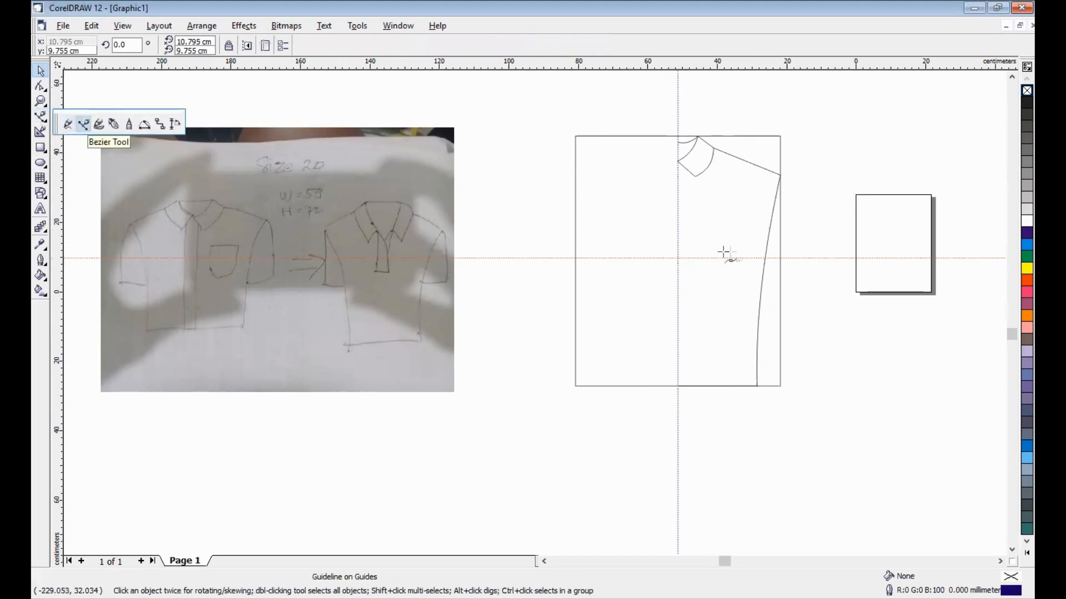
{"action": "left_click", "coordinate": [780, 176]}
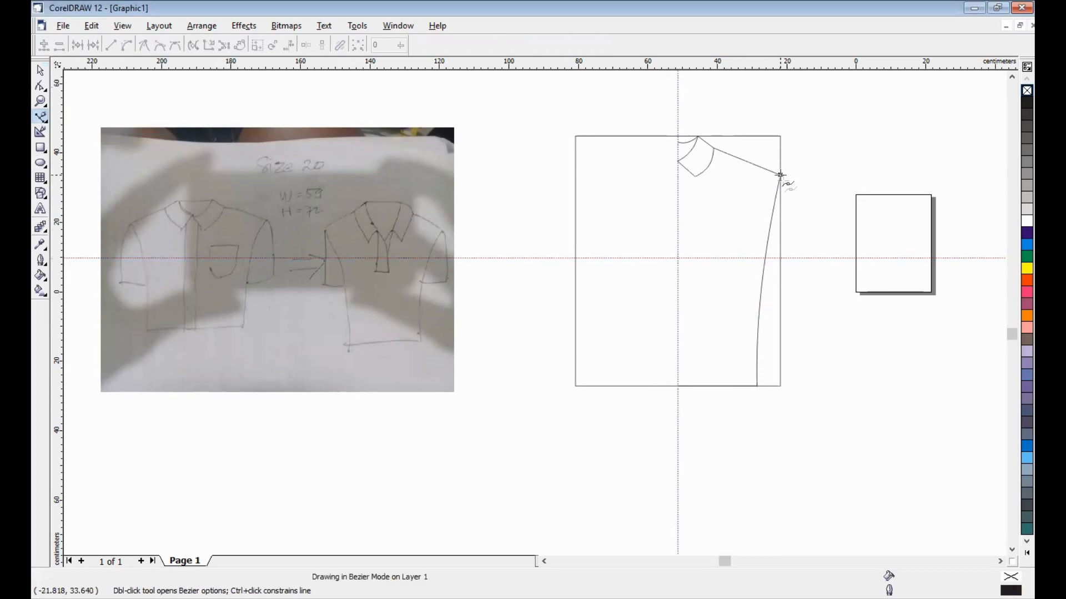
{"action": "left_click", "coordinate": [801, 251]}
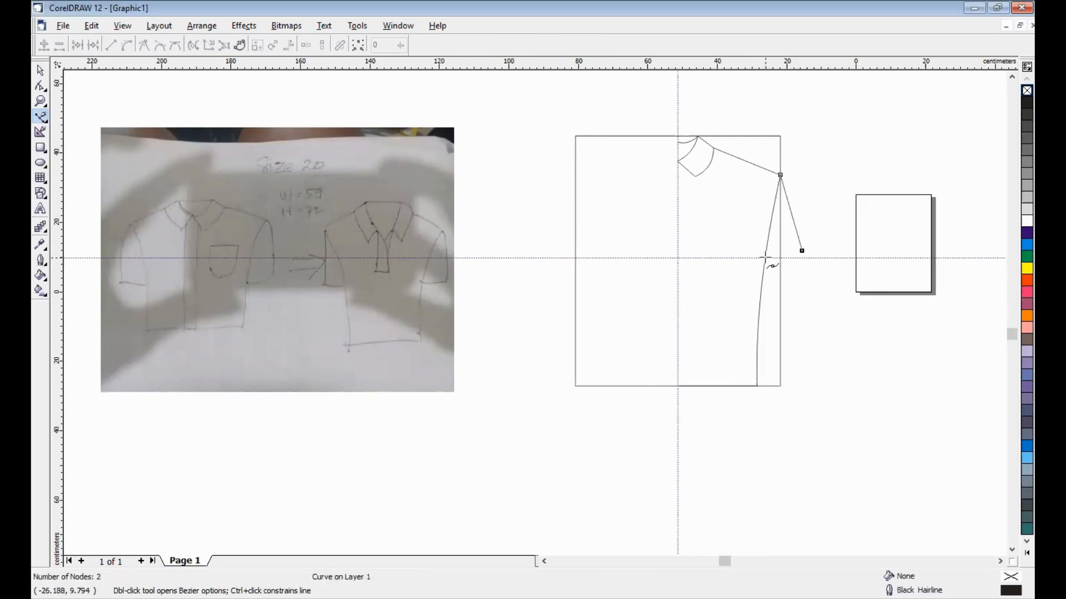
{"action": "left_click", "coordinate": [764, 257]}
{"action": "key", "text": "F10"}
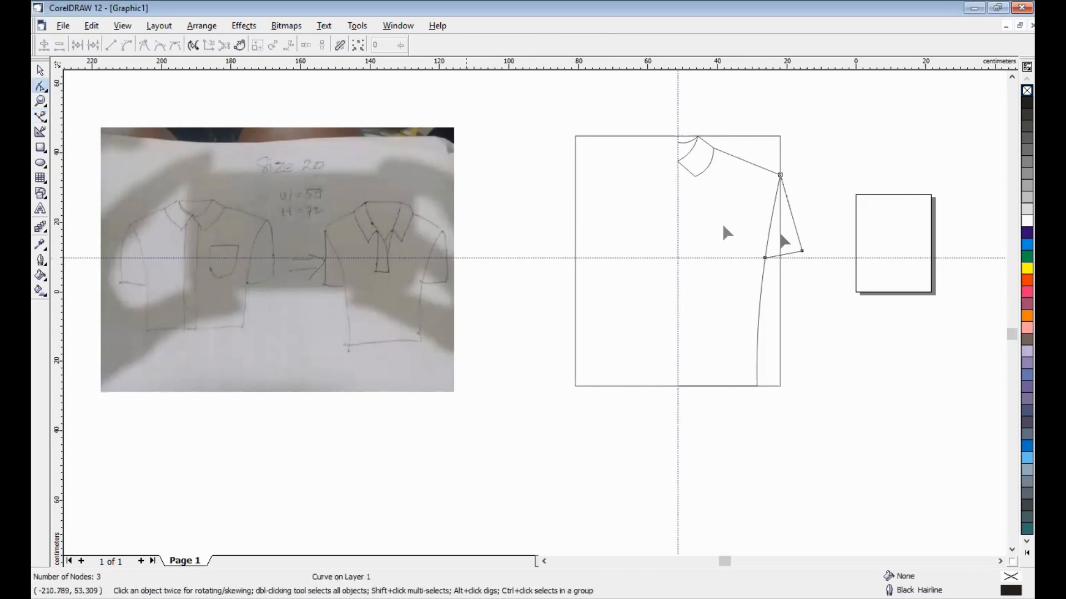
- Bow the sleeve's outer edge outward into a curve
{"action": "left_click", "coordinate": [793, 221]}
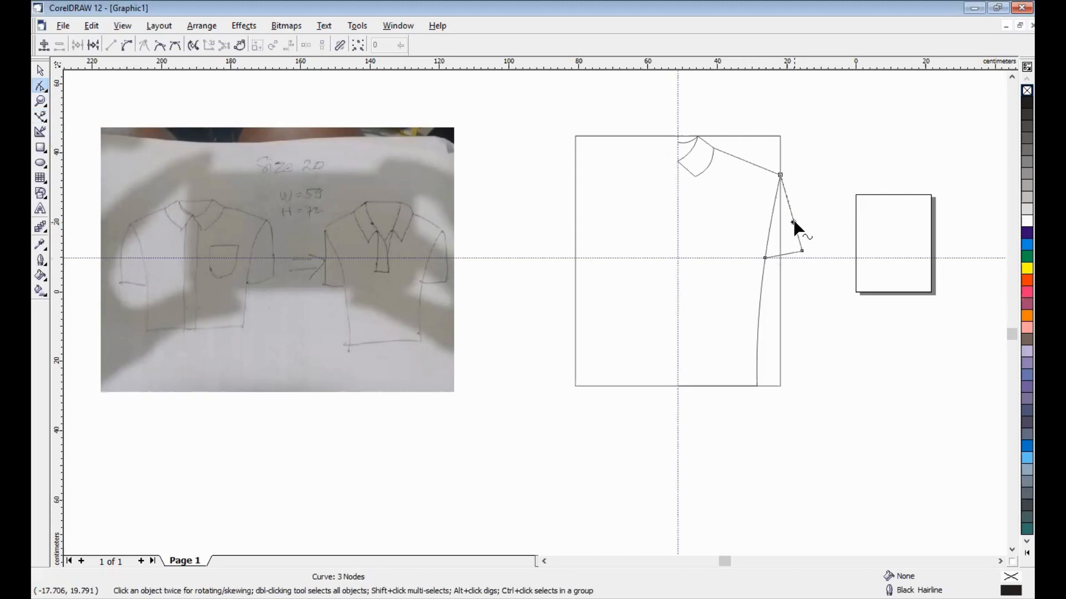
{"action": "right_click", "coordinate": [794, 222]}
{"action": "left_click", "coordinate": [816, 272]}
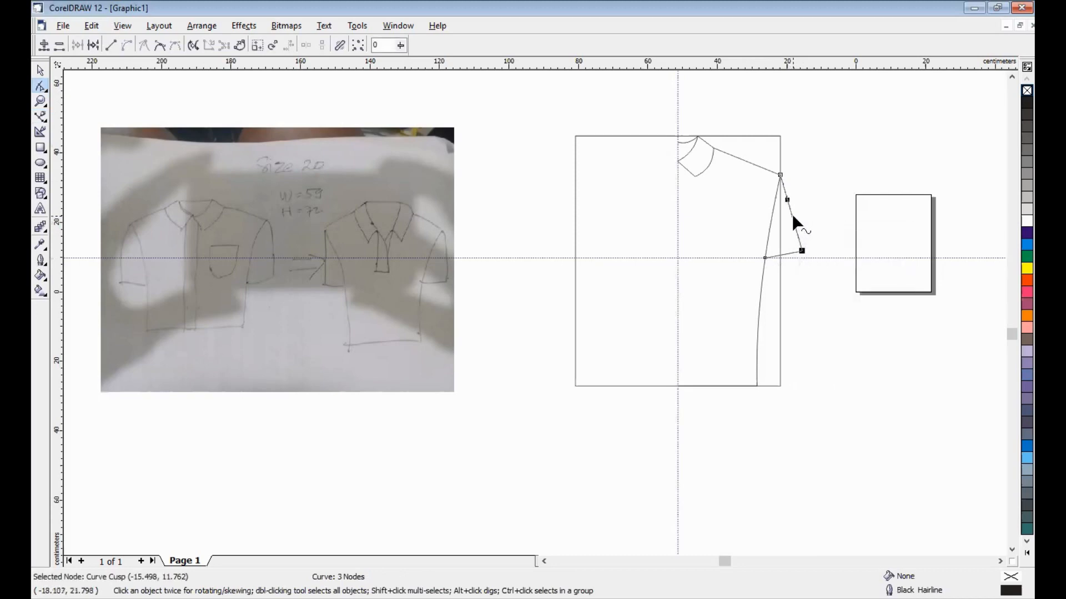
{"action": "left_click_drag", "start_coordinate": [793, 213], "coordinate": [803, 250]}
- Curve the sleeve hem slightly where it meets the side seam
{"action": "key", "text": "F2"}
{"action": "left_click_drag", "start_coordinate": [726, 226], "coordinate": [861, 298]}
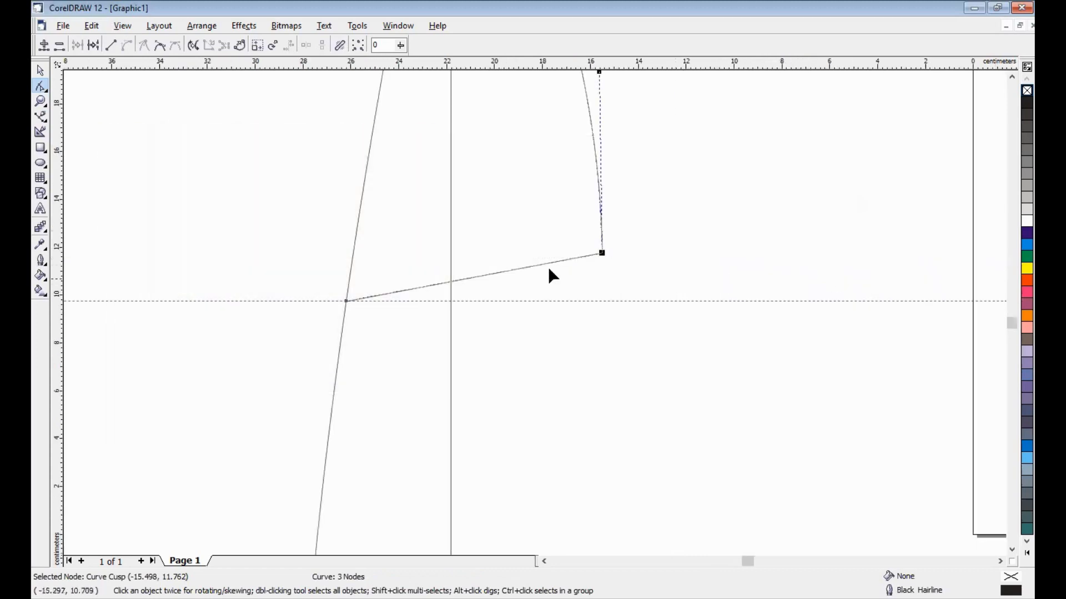
{"action": "left_click", "coordinate": [495, 271]}
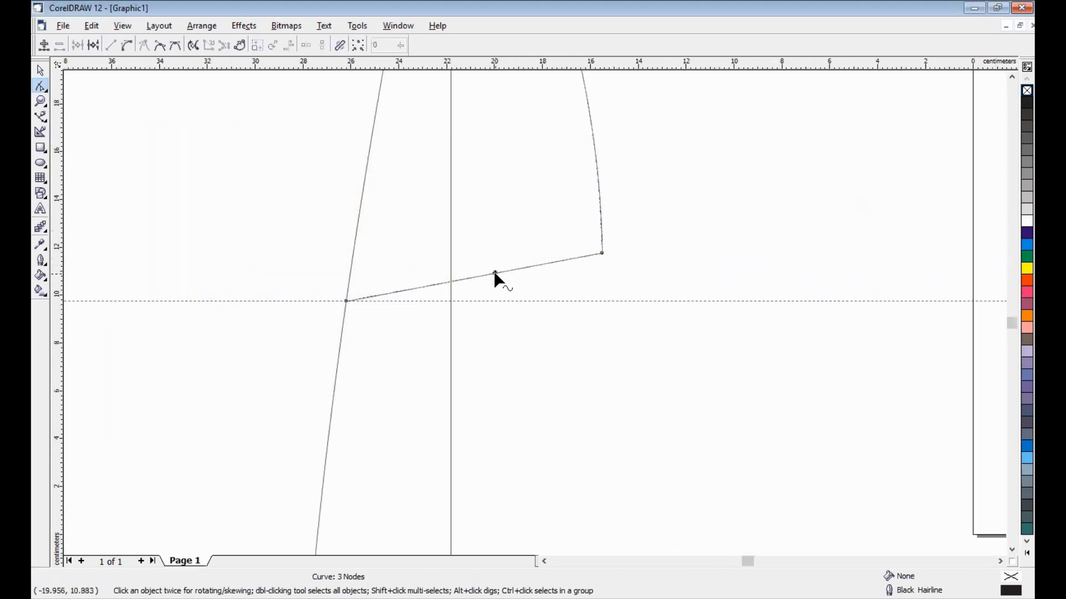
{"action": "right_click", "coordinate": [495, 274]}
{"action": "left_click", "coordinate": [571, 326]}
{"action": "left_click_drag", "start_coordinate": [481, 275], "coordinate": [491, 287]}
{"action": "key", "text": "F4"}
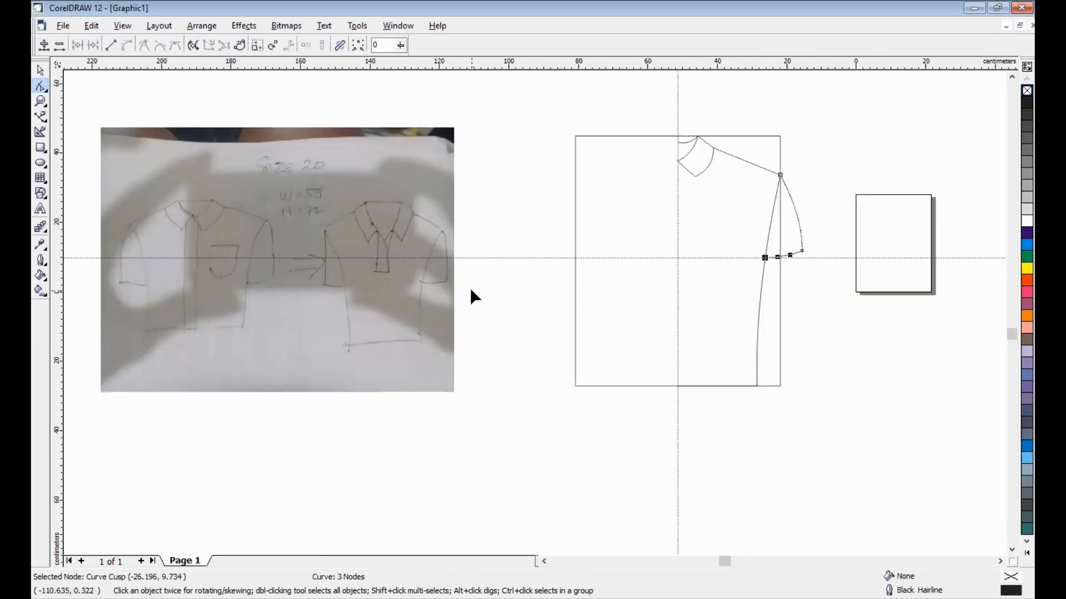
{"action": "left_click", "coordinate": [40, 70]}
{"action": "left_click", "coordinate": [841, 143]}
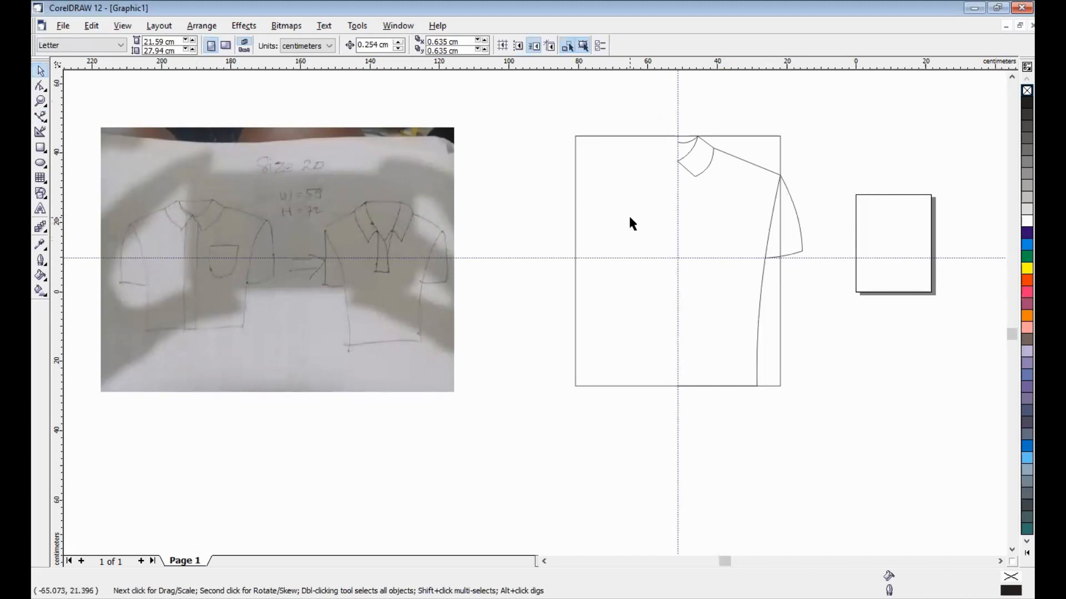
- Draw a vertical placket line and stretch it from the collar down to the hem
{"action": "key", "text": "F2"}
{"action": "left_click_drag", "start_coordinate": [654, 129], "coordinate": [807, 405]}
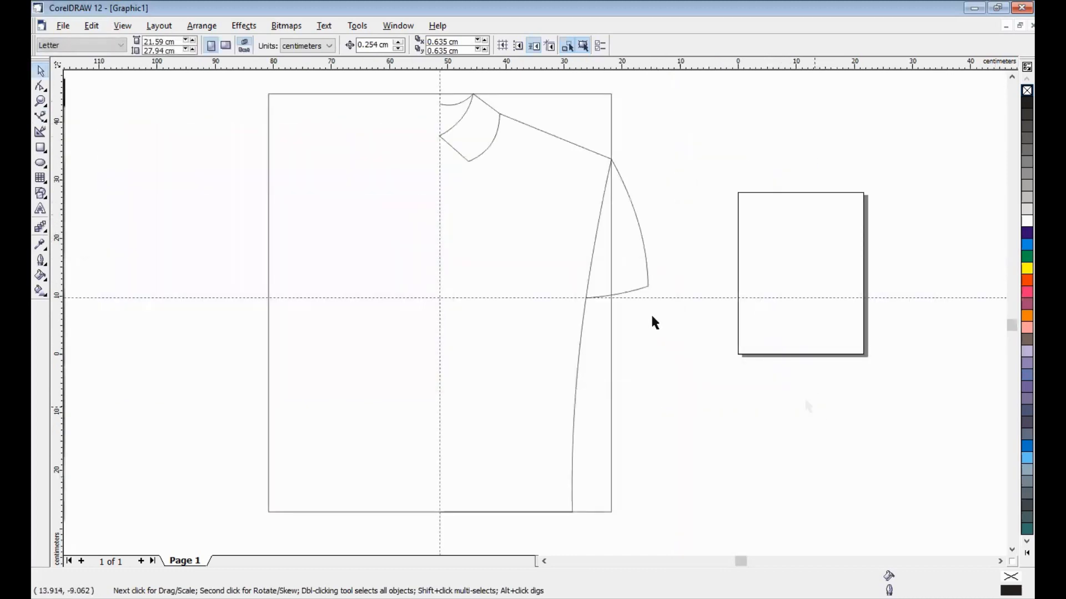
{"action": "left_click", "coordinate": [41, 118]}
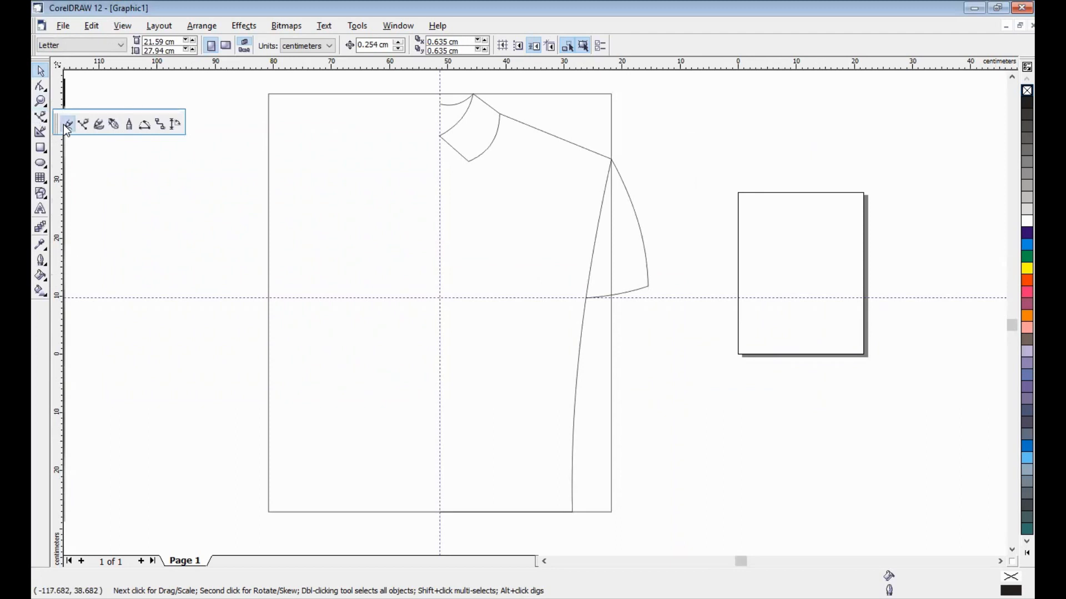
{"action": "left_click", "coordinate": [68, 123]}
{"action": "left_click", "coordinate": [455, 184]}
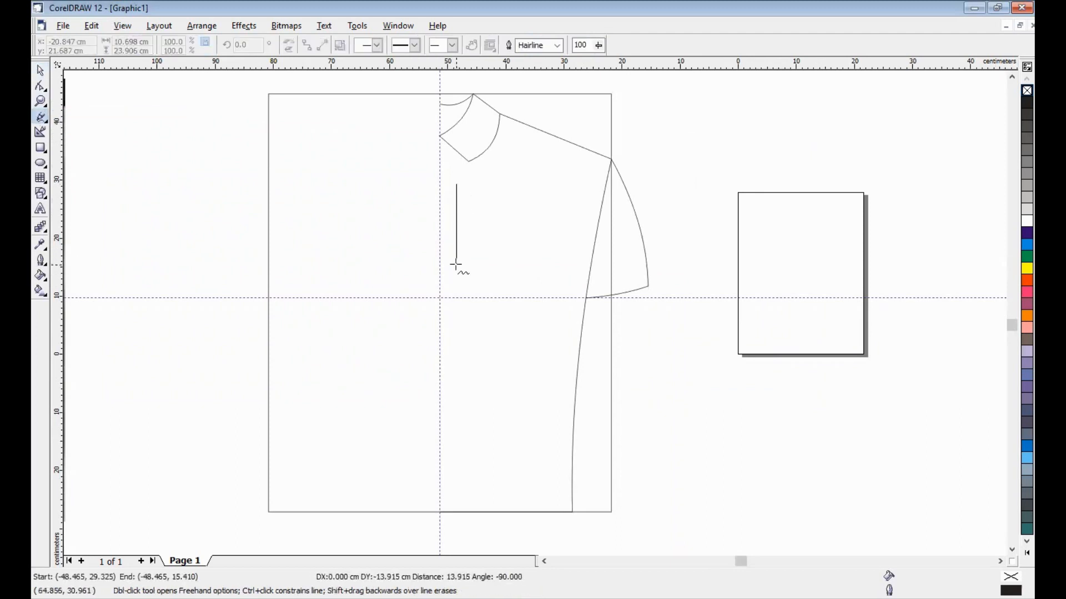
{"action": "left_click", "coordinate": [455, 265]}
{"action": "left_click", "coordinate": [40, 70]}
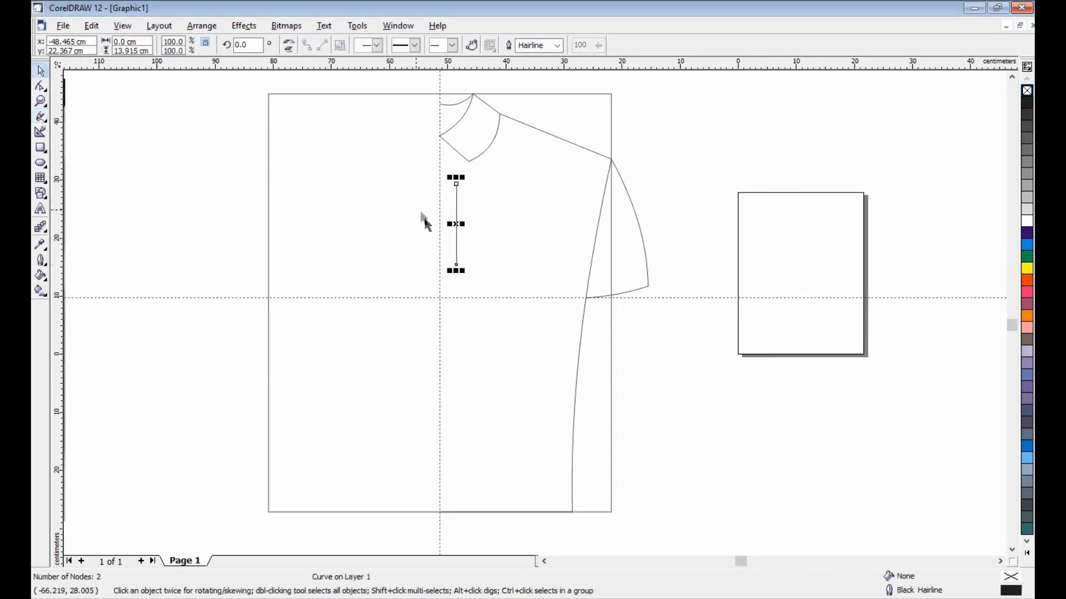
{"action": "left_click_drag", "start_coordinate": [455, 202], "coordinate": [455, 168]}
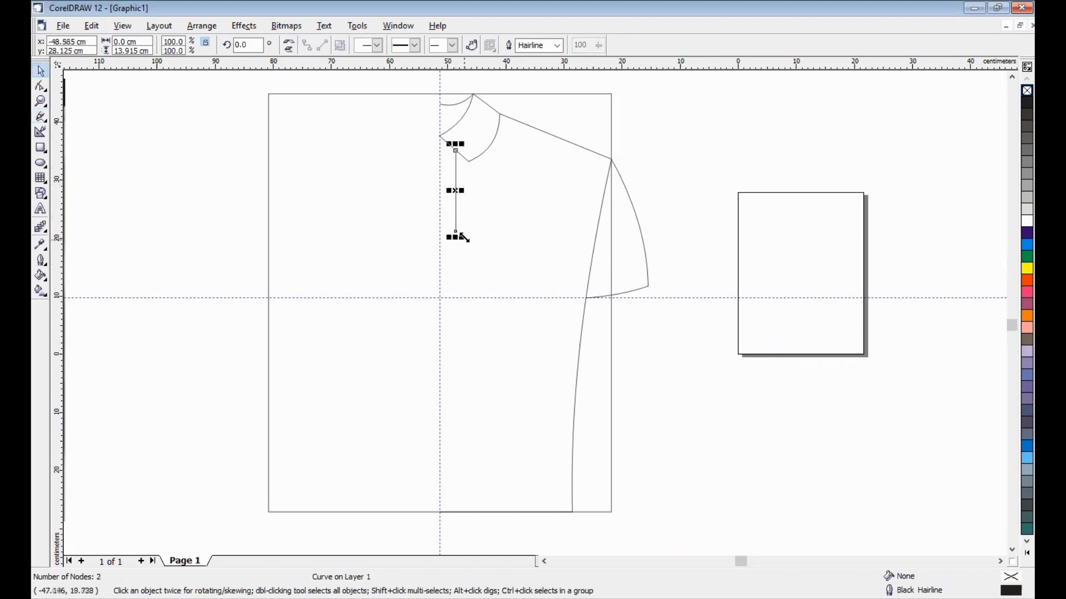
{"action": "left_click_drag", "start_coordinate": [464, 238], "coordinate": [495, 514]}
{"action": "left_click", "coordinate": [708, 416]}
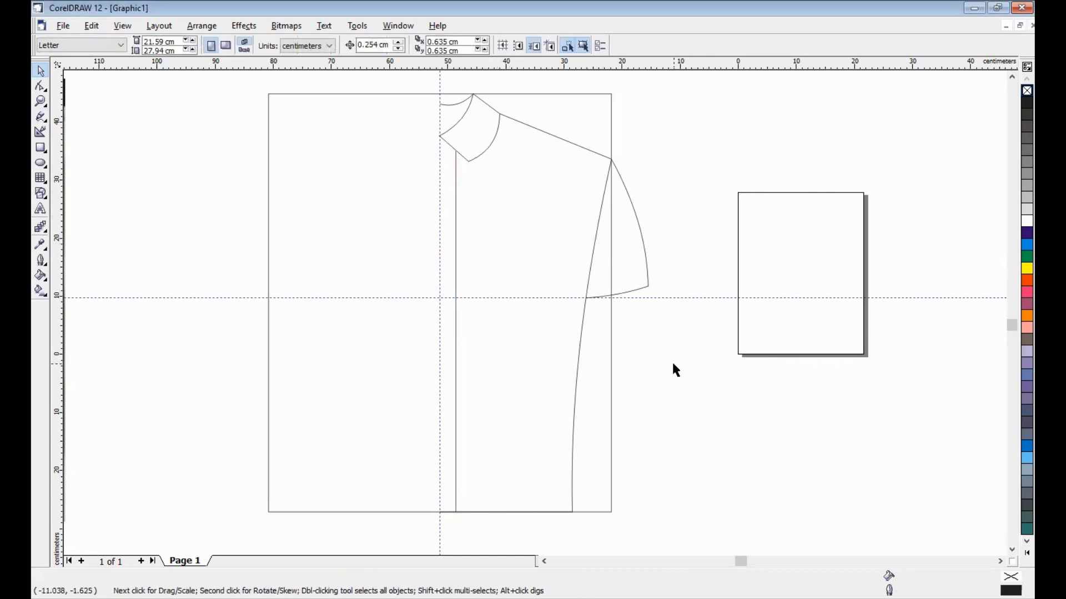
- Select all five shirt parts and drag them below the drafting rectangle
{"action": "key", "text": "F4"}
{"action": "left_click_drag", "start_coordinate": [658, 109], "coordinate": [840, 447]}
{"action": "left_click_drag", "start_coordinate": [689, 318], "coordinate": [508, 538]}
{"action": "scroll", "coordinate": [544, 371], "scroll_direction": "down", "scroll_amount": 3}
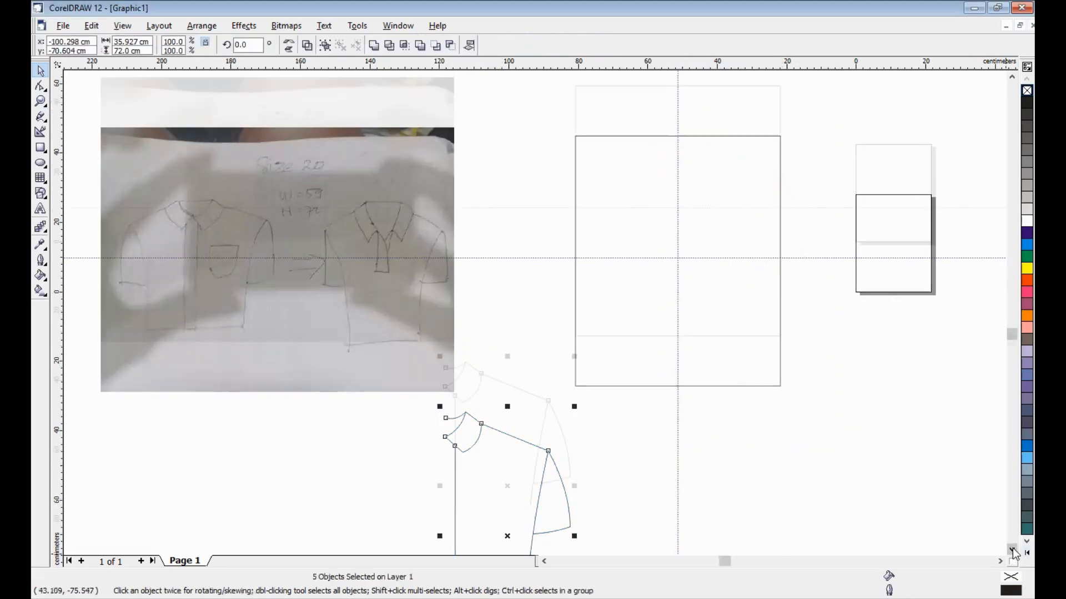
- Group the five half-shirt parts with Ctrl+G, copy the group, and place the duplicate to the left
{"action": "left_click", "coordinate": [479, 256]}
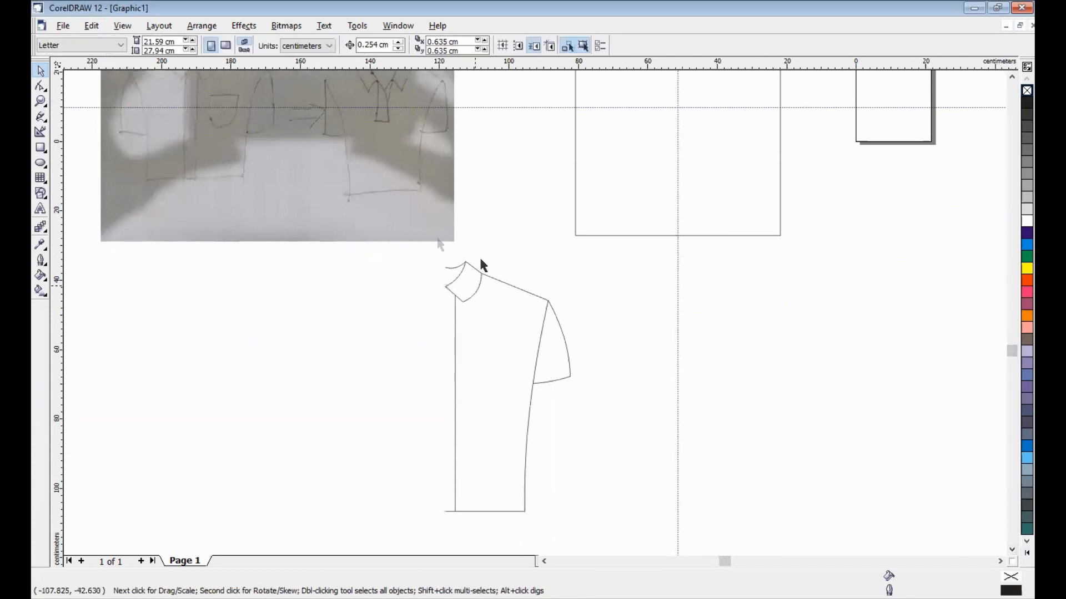
{"action": "left_click_drag", "start_coordinate": [404, 251], "coordinate": [591, 528]}
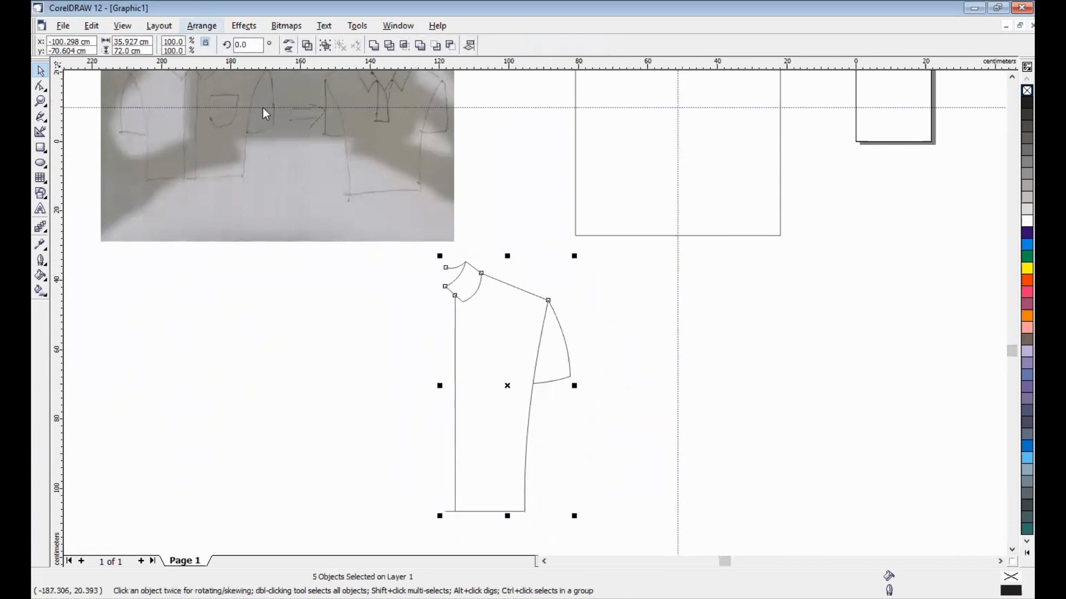
{"action": "key", "text": "ctrl+g"}
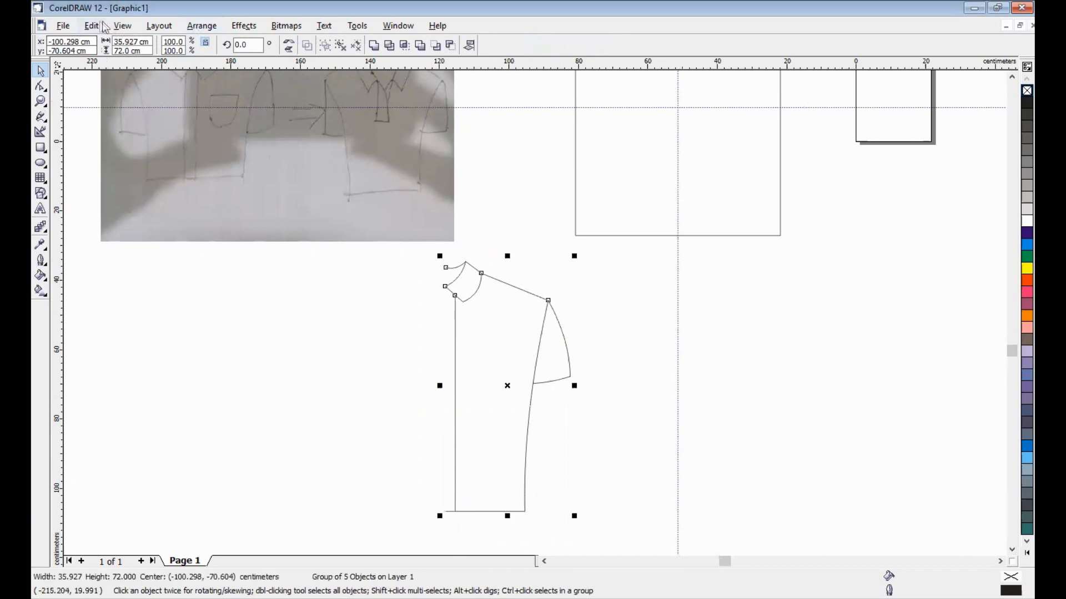
{"action": "left_click", "coordinate": [93, 26]}
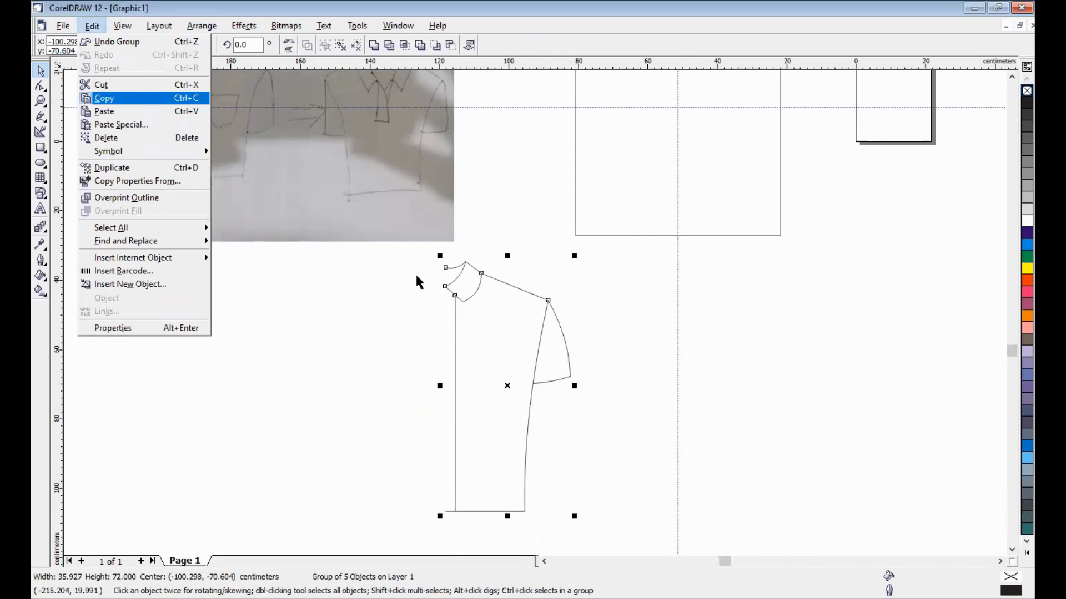
{"action": "left_click_drag", "start_coordinate": [464, 345], "coordinate": [294, 361]}
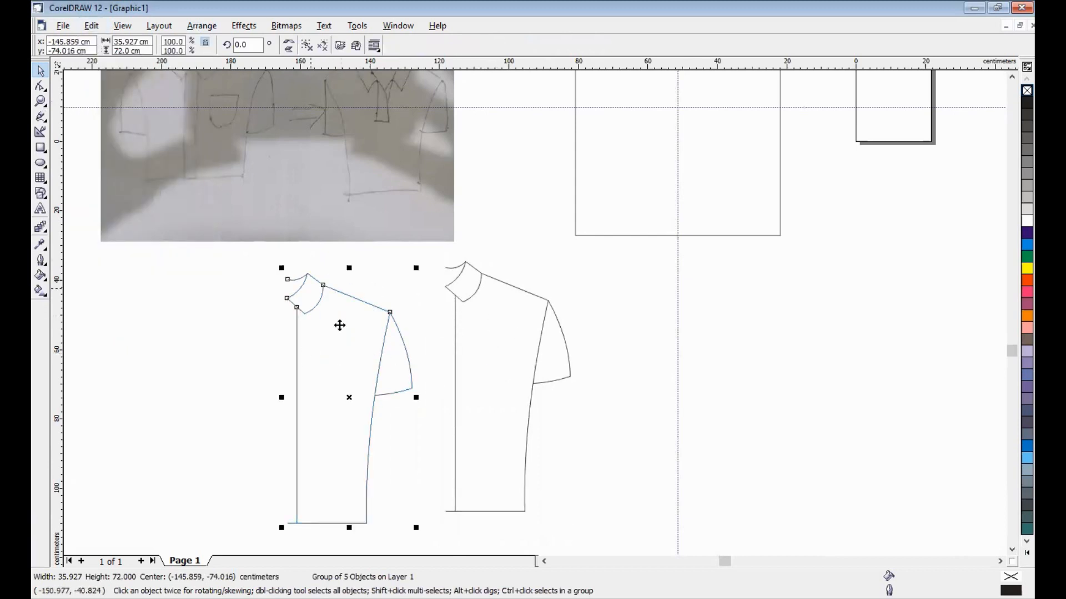
- Mirror the copied half-shirt horizontally in the Transformation docker and butt it against the original half
{"action": "left_click", "coordinate": [206, 28]}
{"action": "mouse_move", "coordinate": [333, 41]}
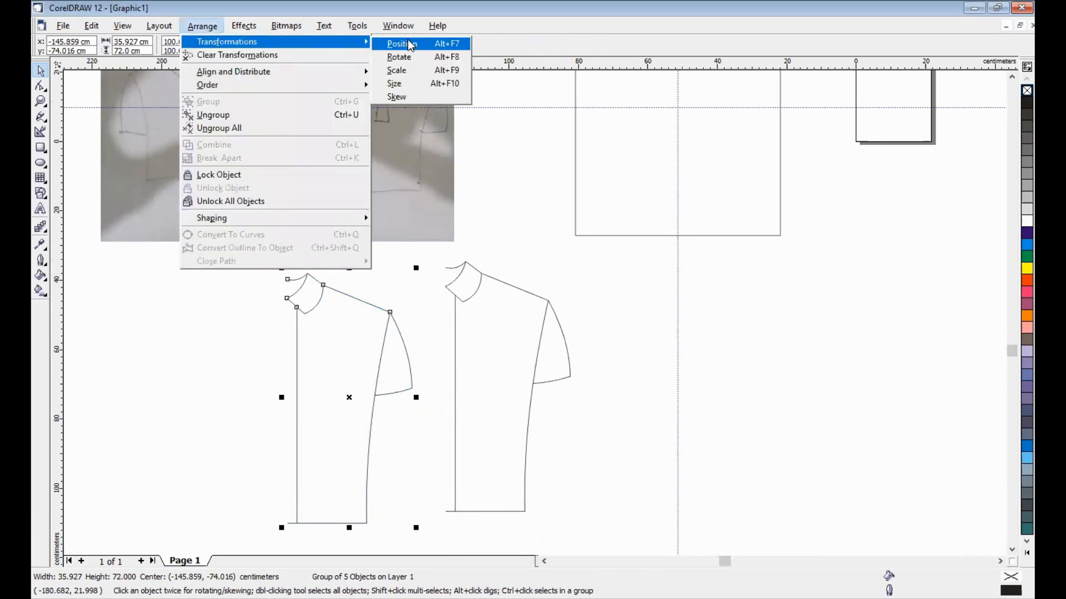
{"action": "key", "text": "Return"}
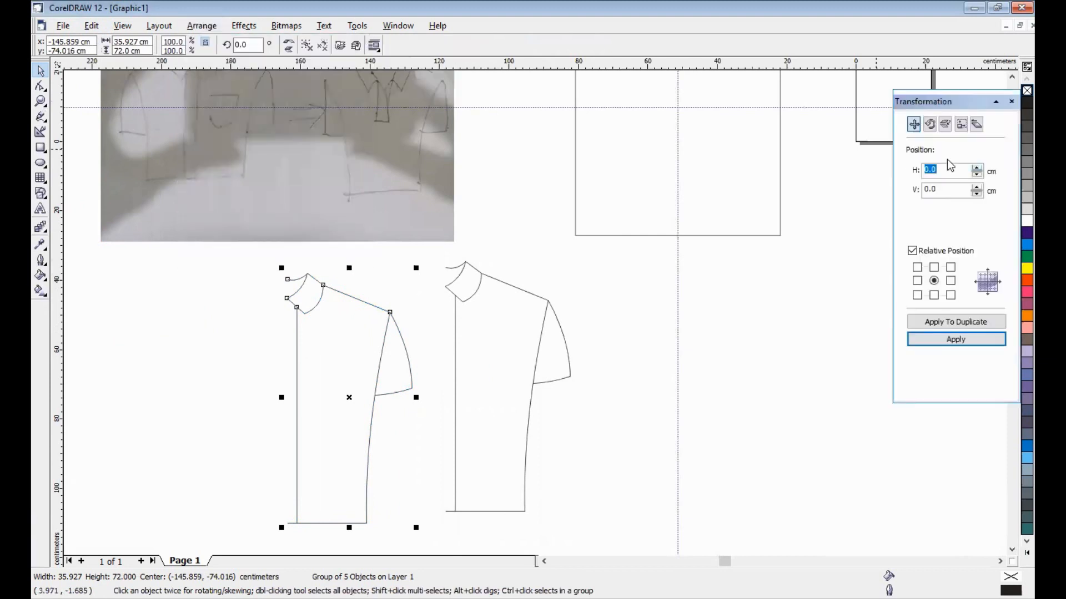
{"action": "left_click", "coordinate": [945, 124]}
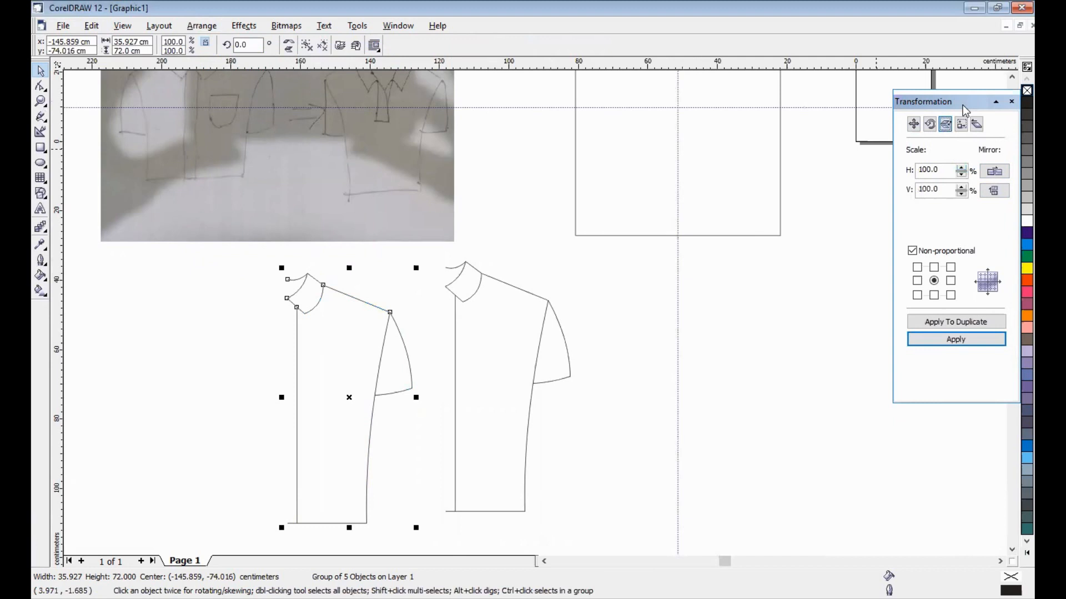
{"action": "left_click_drag", "start_coordinate": [966, 110], "coordinate": [897, 119]}
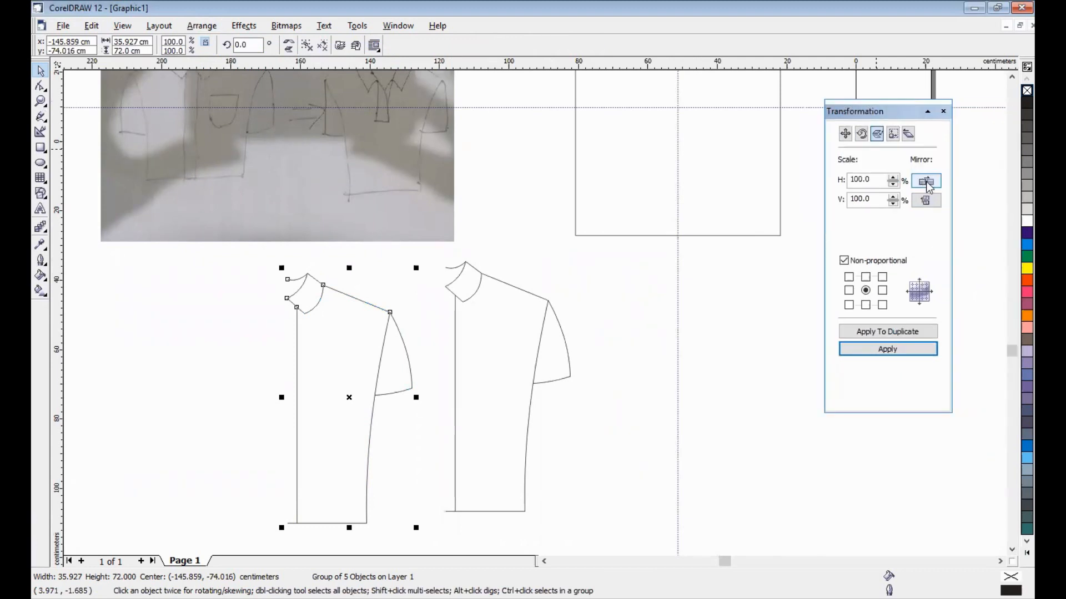
{"action": "left_click", "coordinate": [927, 184]}
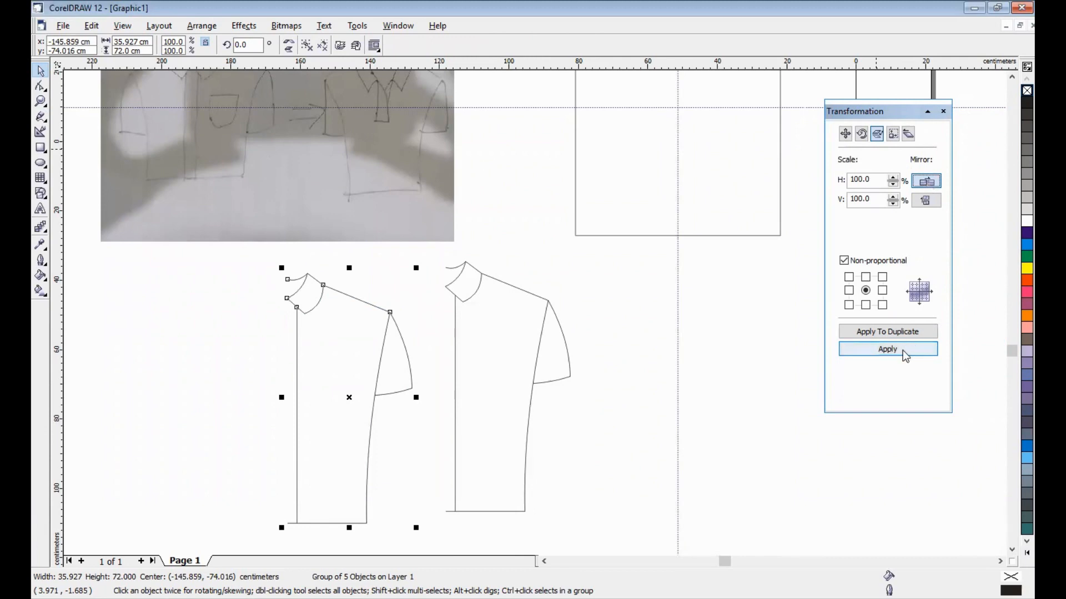
{"action": "left_click", "coordinate": [887, 349]}
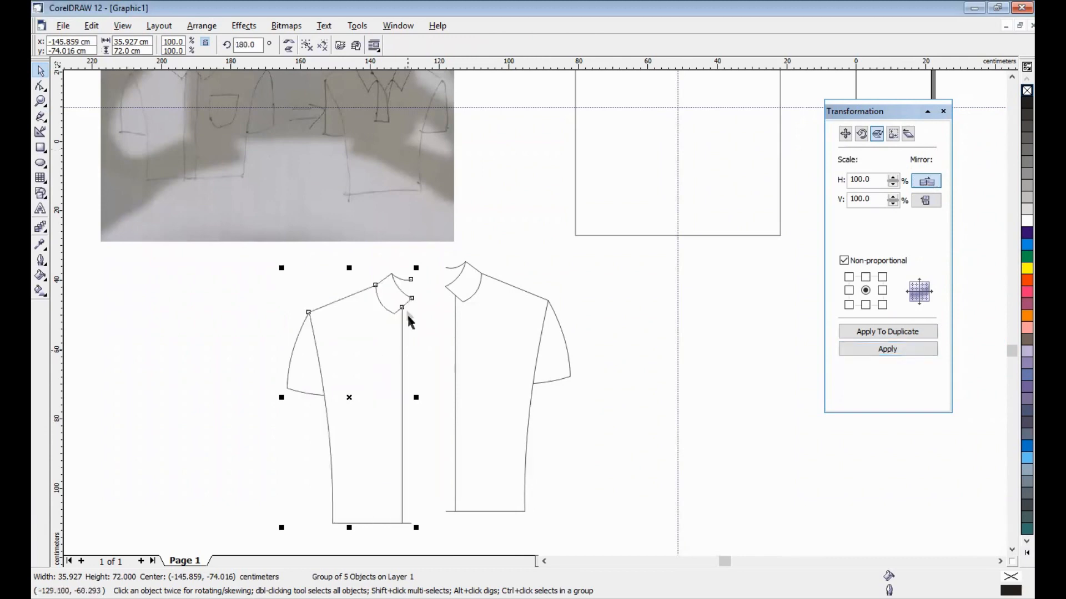
{"action": "left_click_drag", "start_coordinate": [409, 279], "coordinate": [441, 268]}
{"action": "left_click", "coordinate": [636, 362]}
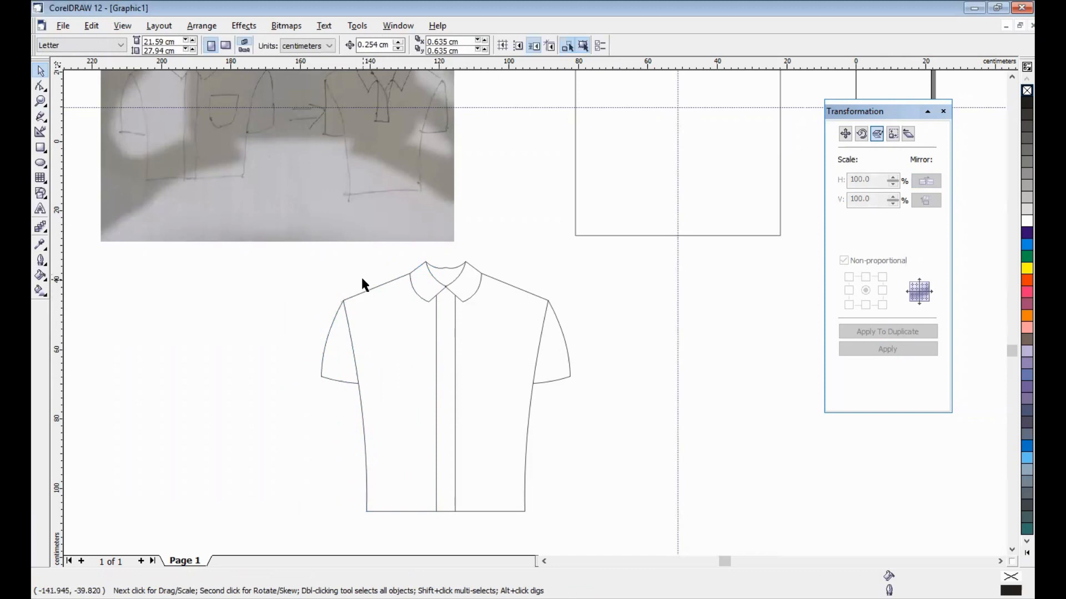
- Zoom into the collar and combine the left and right neckline curves into one curve
{"action": "left_click_drag", "start_coordinate": [274, 251], "coordinate": [596, 535]}
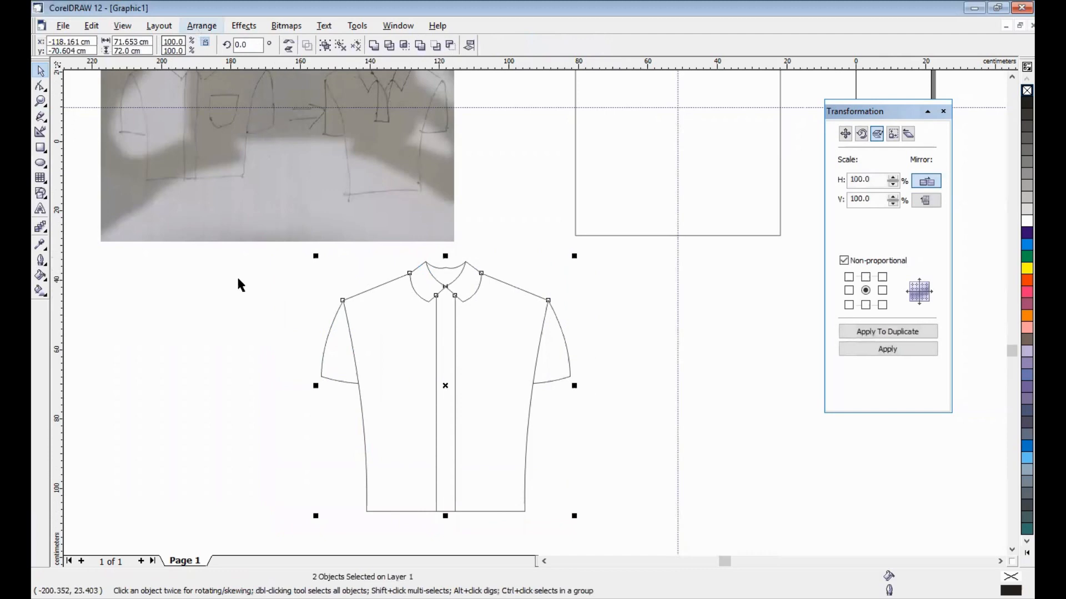
{"action": "left_click", "coordinate": [333, 269]}
{"action": "key", "text": "F2"}
{"action": "left_click_drag", "start_coordinate": [400, 247], "coordinate": [500, 298]}
{"action": "left_click", "coordinate": [499, 274]}
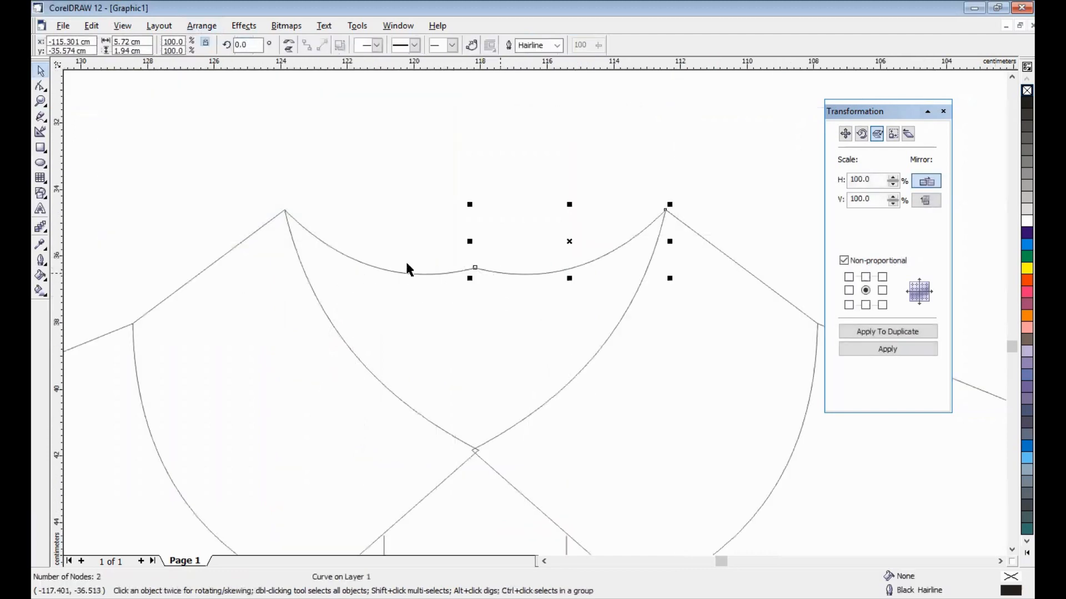
{"action": "left_click", "coordinate": [338, 252], "text": "shift"}
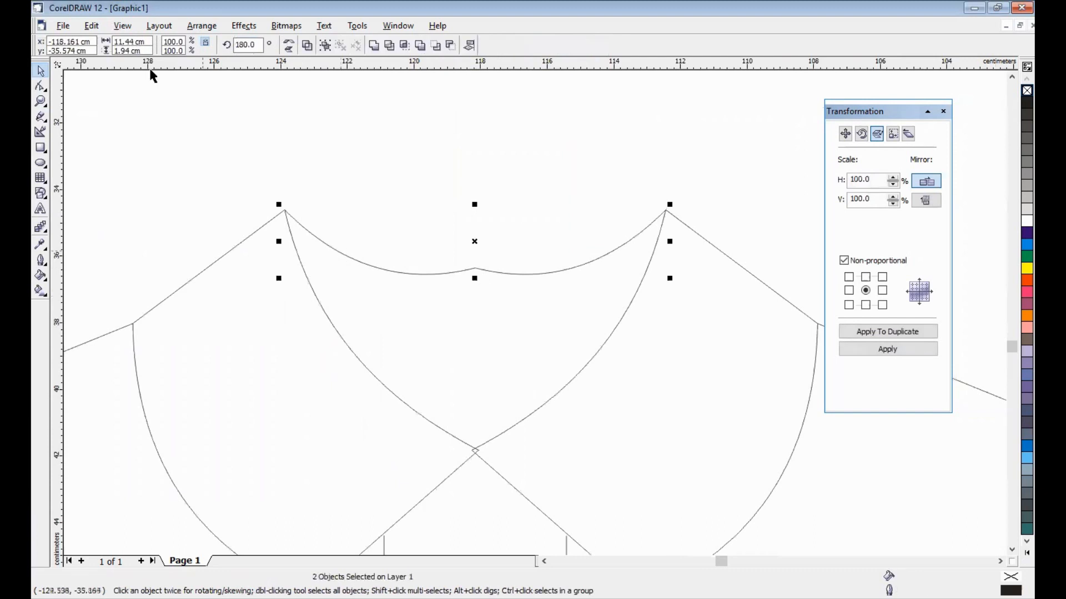
{"action": "left_click", "coordinate": [201, 26]}
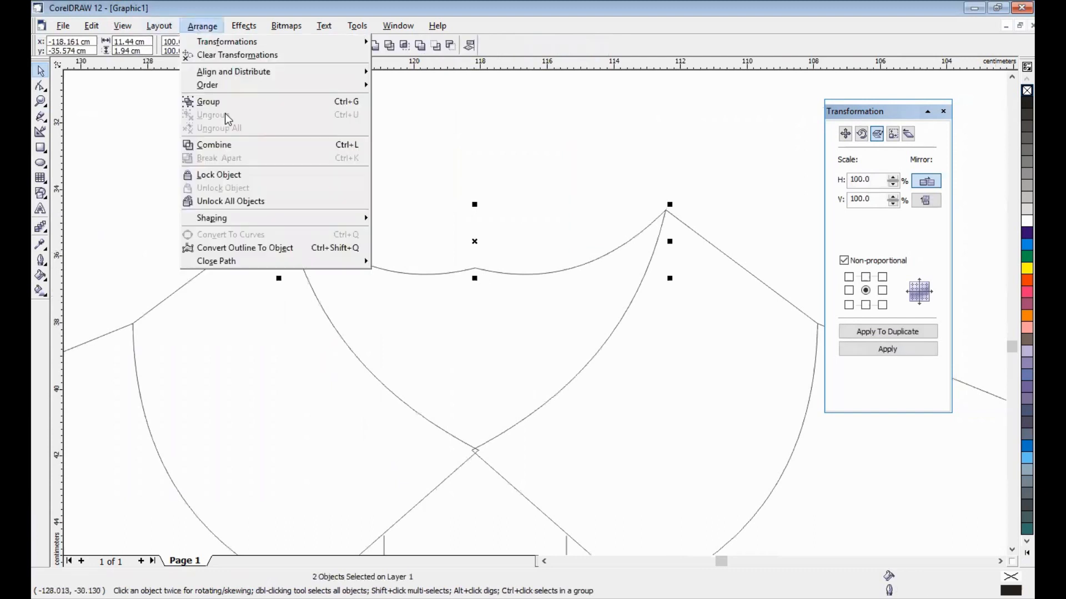
{"action": "key", "text": "ctrl+l"}
- Join the two middle neckline nodes into a single centre node
{"action": "left_click", "coordinate": [40, 86]}
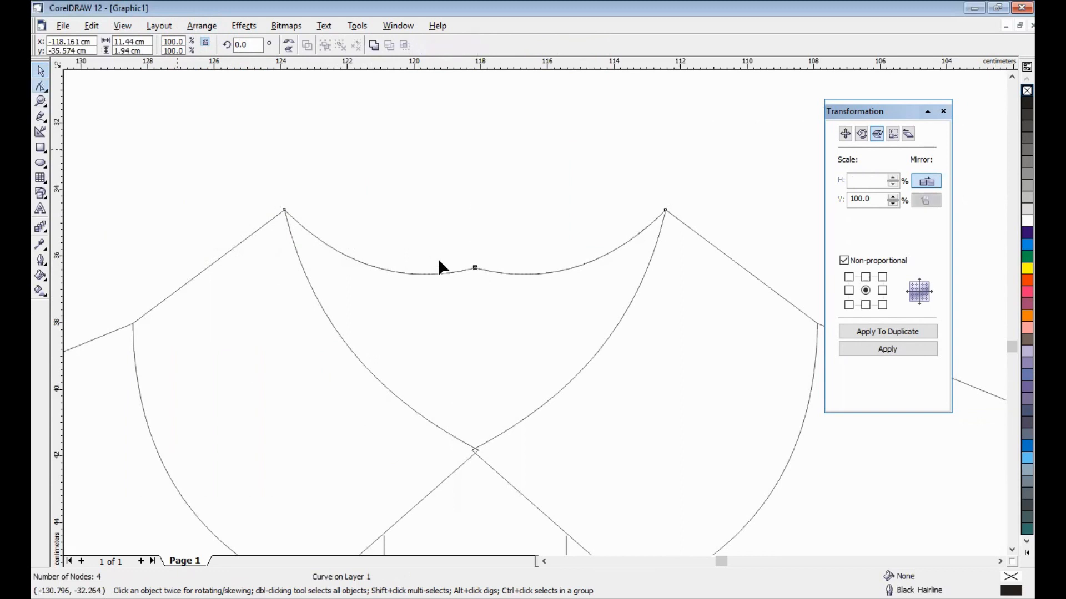
{"action": "left_click_drag", "start_coordinate": [454, 253], "coordinate": [493, 296]}
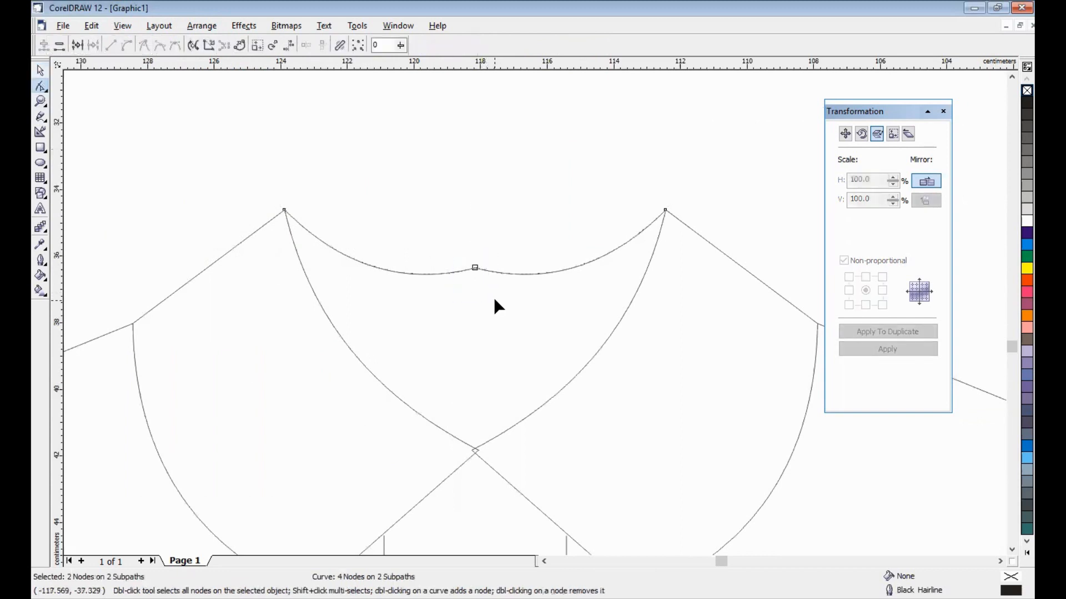
{"action": "left_click", "coordinate": [78, 47]}
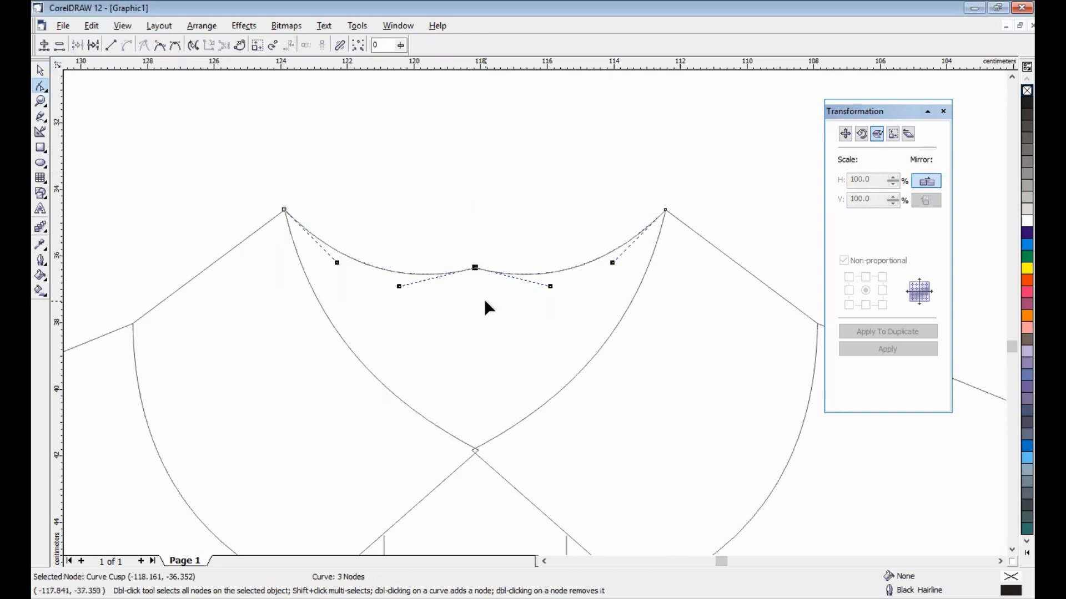
{"action": "left_click", "coordinate": [289, 153]}
- Unlock all objects from the Arrange menu and reselect the joined neckline curve
{"action": "left_click", "coordinate": [42, 69]}
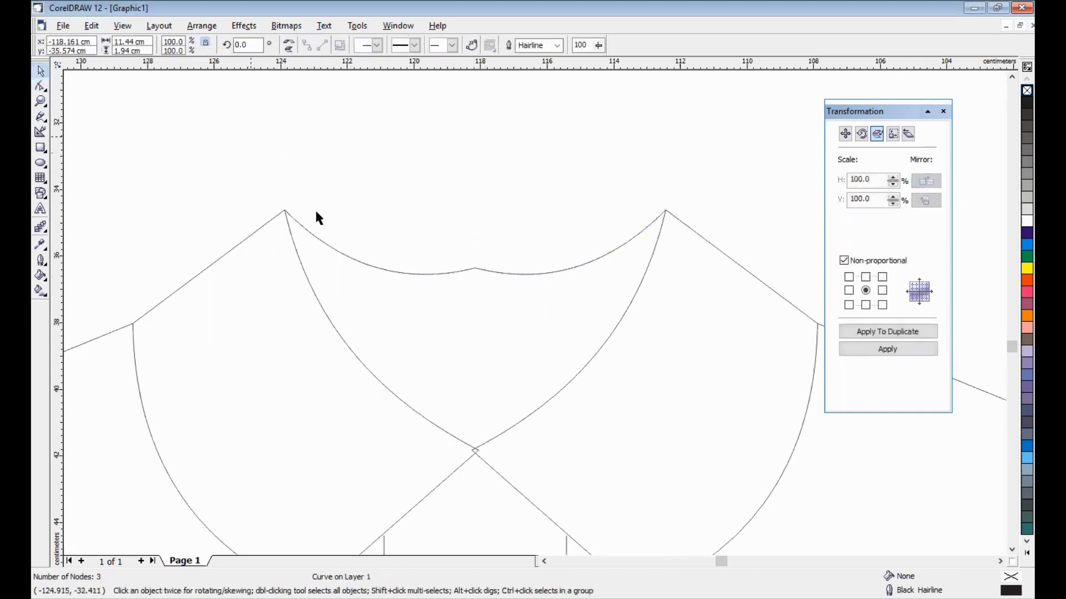
{"action": "left_click", "coordinate": [367, 266]}
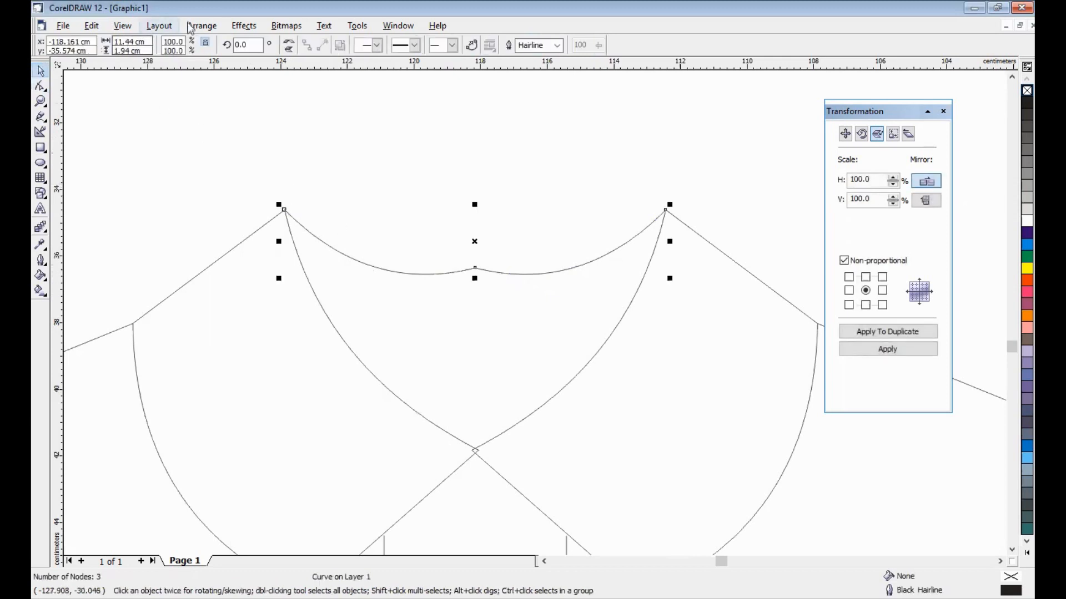
{"action": "key", "text": "alt+a"}
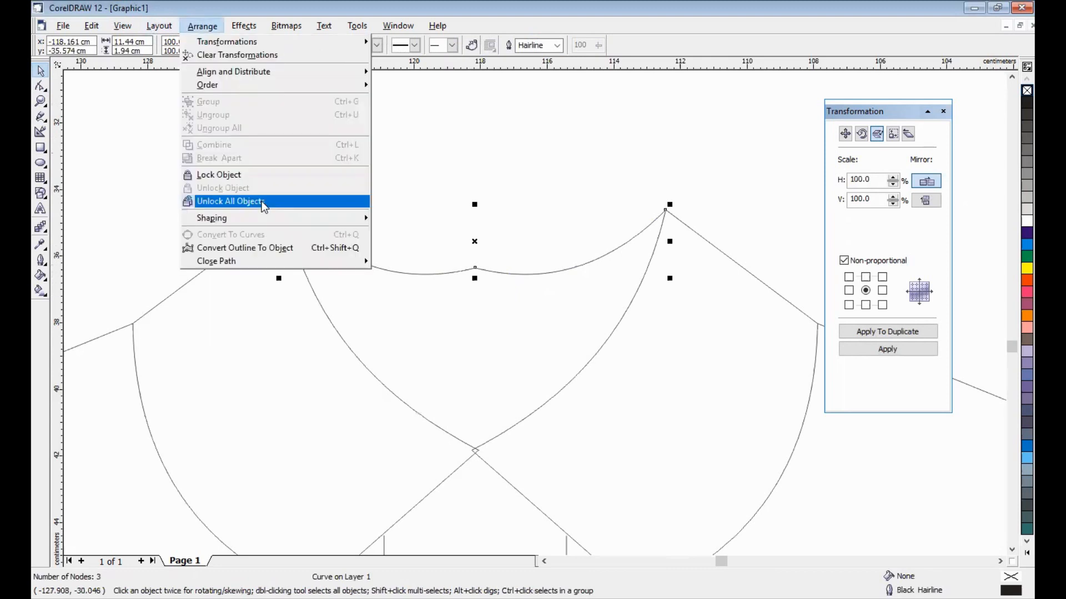
{"action": "left_click", "coordinate": [261, 201]}
{"action": "left_click", "coordinate": [438, 270]}
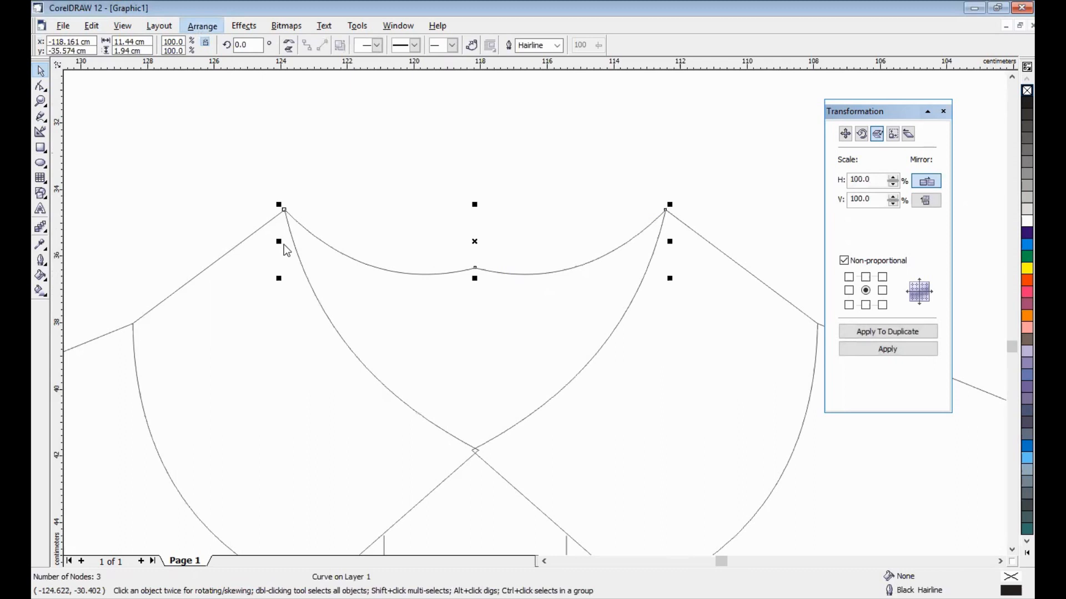
{"action": "key", "text": "alt+a"}
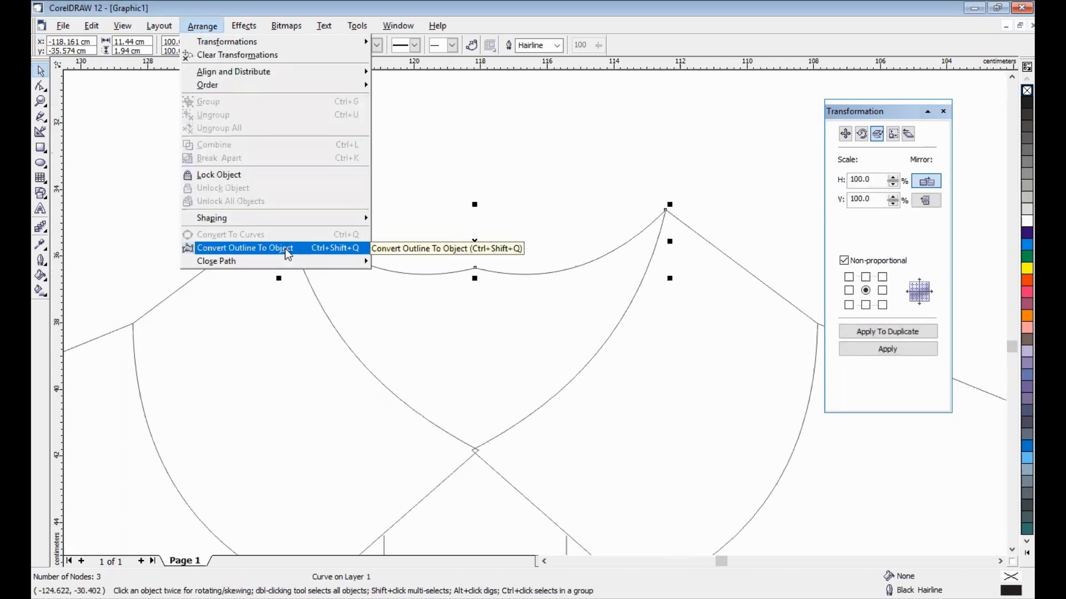
{"action": "left_click", "coordinate": [409, 258]}
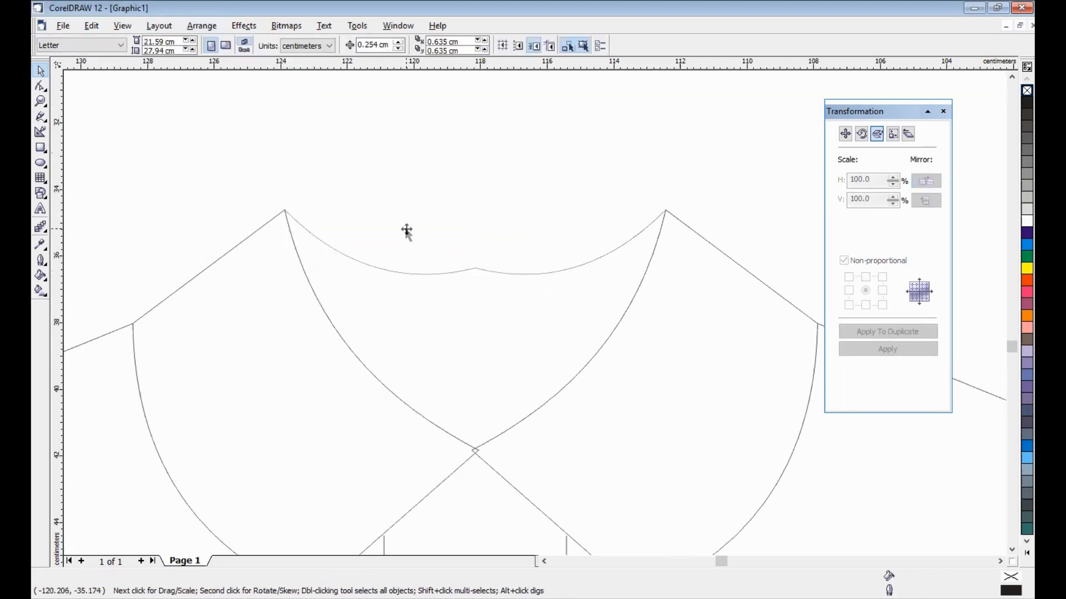
- Select the neckline curve, try moving it up and left, then undo the move
{"action": "left_click", "coordinate": [407, 229]}
{"action": "left_click", "coordinate": [405, 182]}
{"action": "left_click", "coordinate": [369, 263]}
{"action": "left_click_drag", "start_coordinate": [370, 264], "coordinate": [351, 215]}
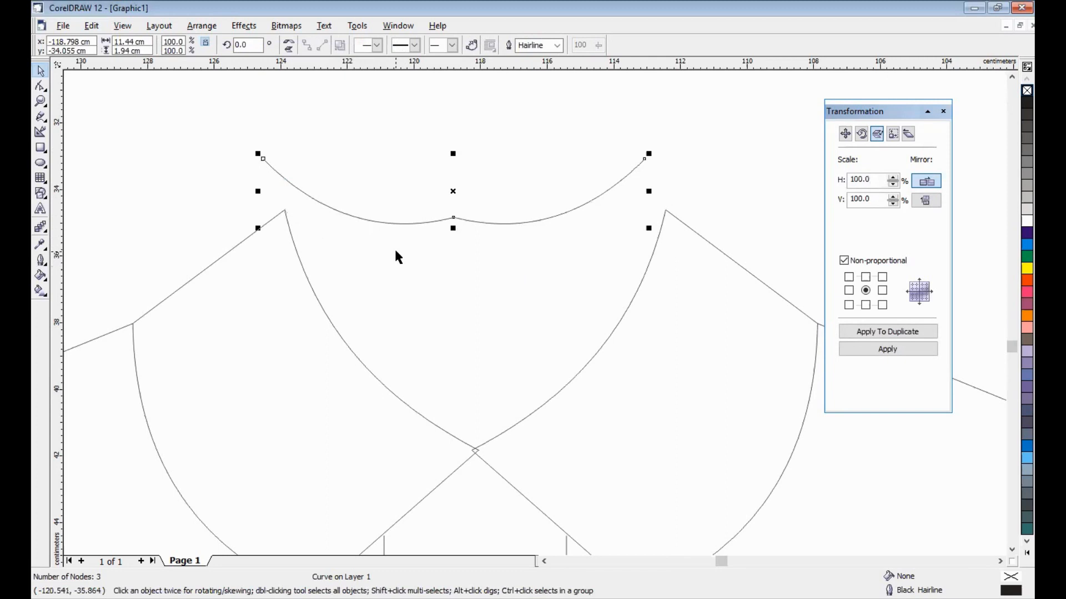
{"action": "key", "text": "ctrl+z"}
- Delete the left neckline half and drag a vertical guideline to the shirt's centre
{"action": "left_click", "coordinate": [40, 88]}
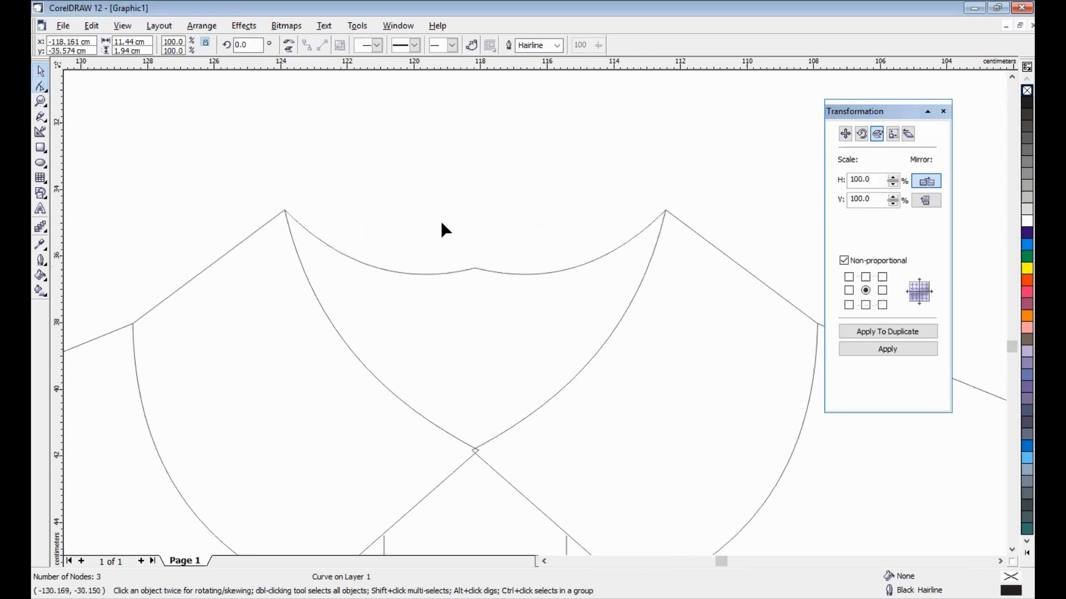
{"action": "left_click", "coordinate": [474, 267]}
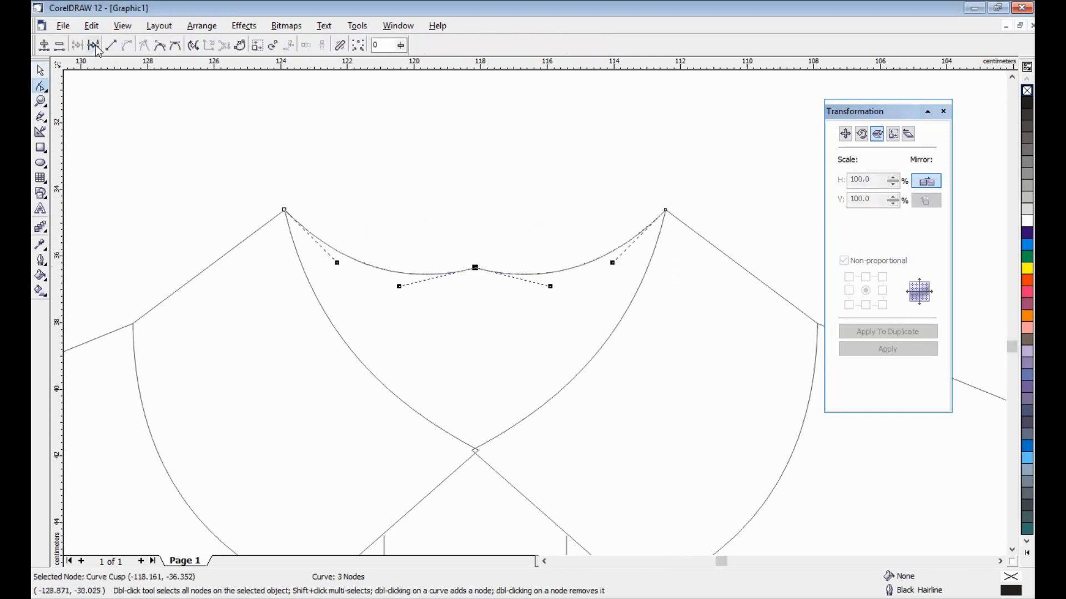
{"action": "key", "text": "space"}
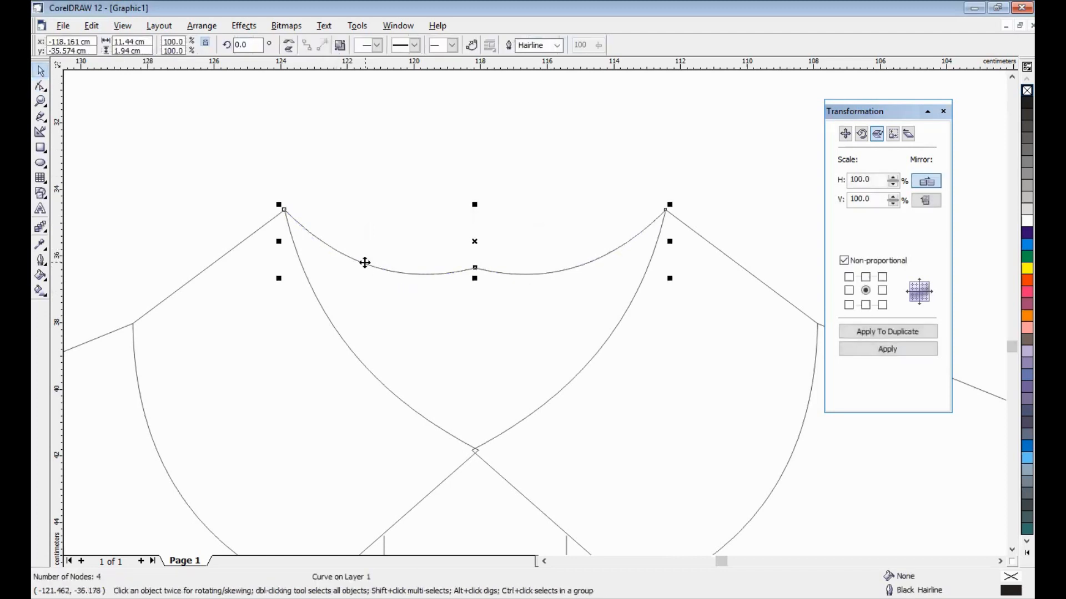
{"action": "key", "text": "Delete"}
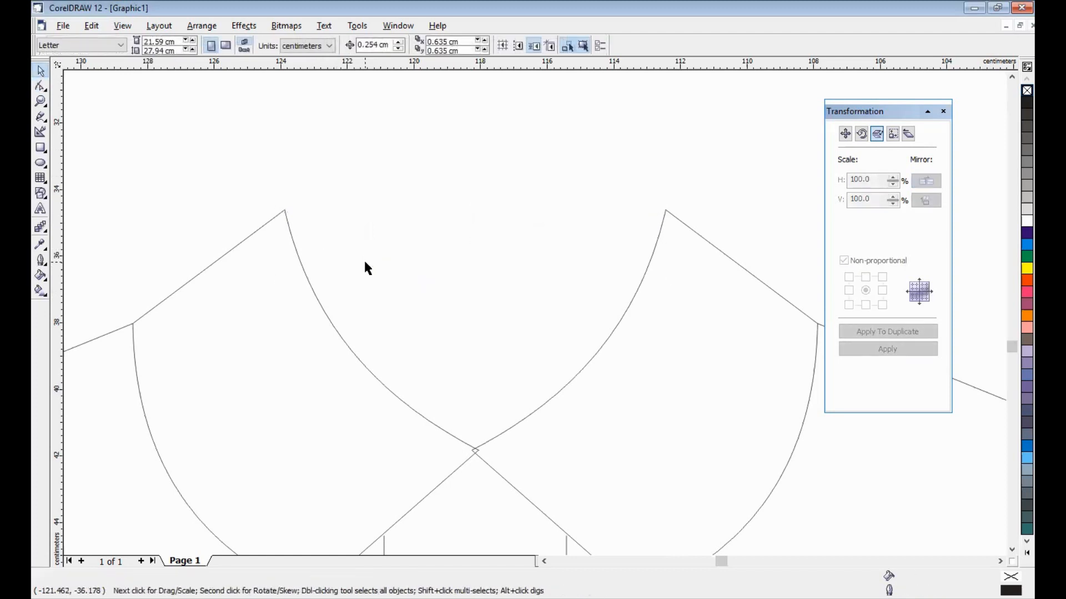
{"action": "key", "text": "ctrl+z"}
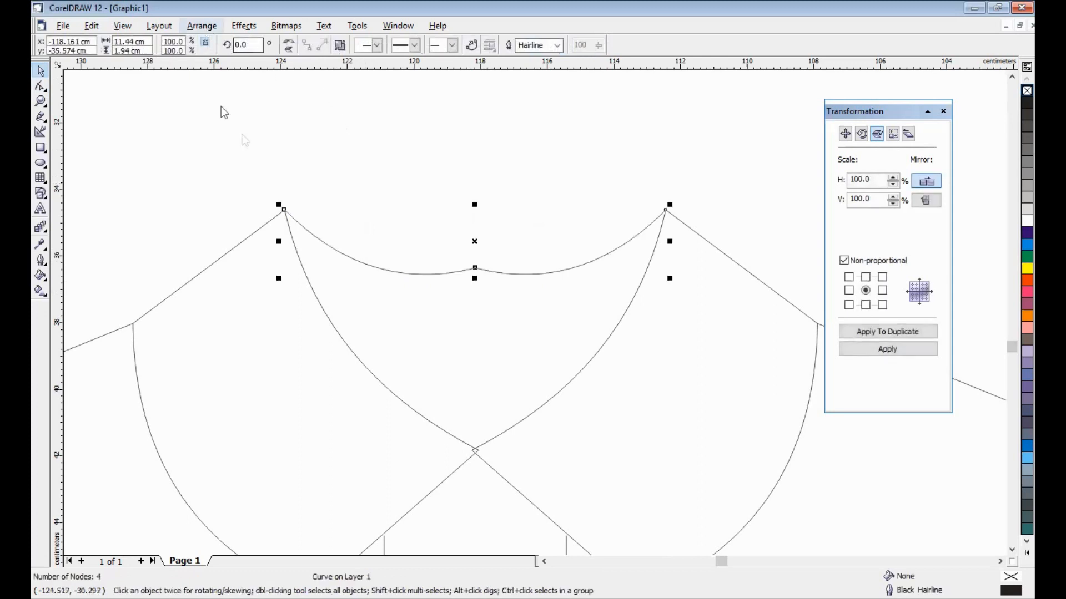
{"action": "left_click", "coordinate": [405, 269]}
{"action": "left_click", "coordinate": [406, 272]}
{"action": "key", "text": "Delete"}
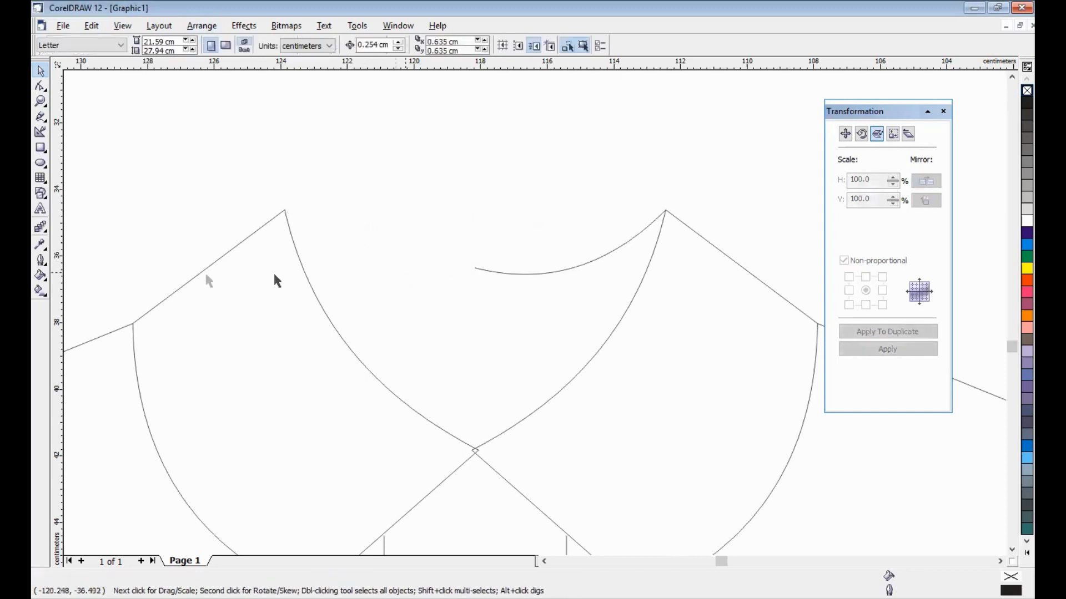
{"action": "left_click_drag", "start_coordinate": [56, 282], "coordinate": [472, 450]}
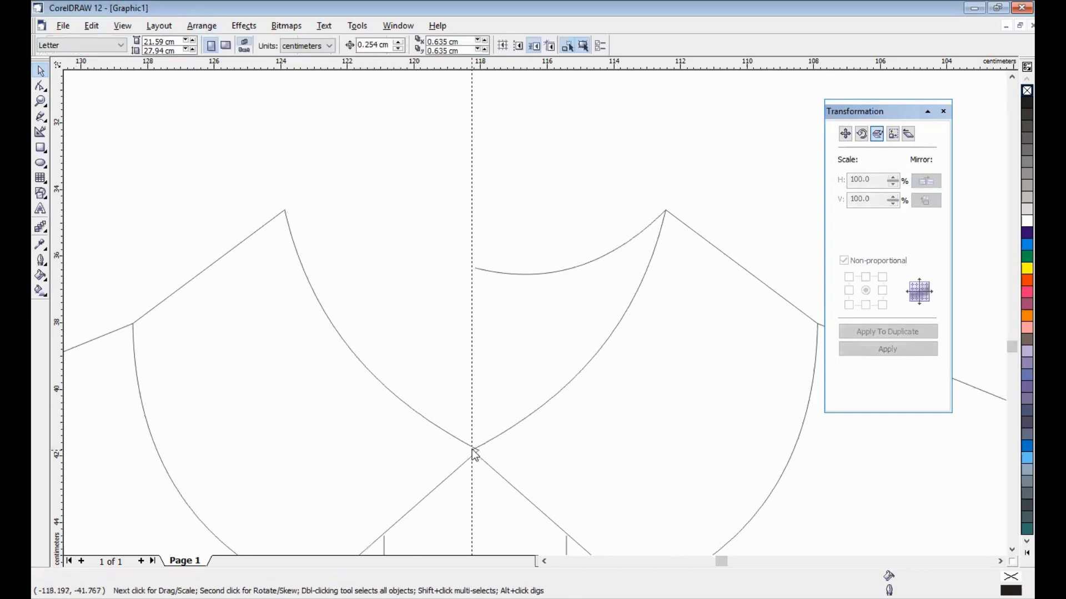
- Make the right neckline arc shallower by nudging its centre-end node and reshaping the curve
{"action": "left_click", "coordinate": [473, 270]}
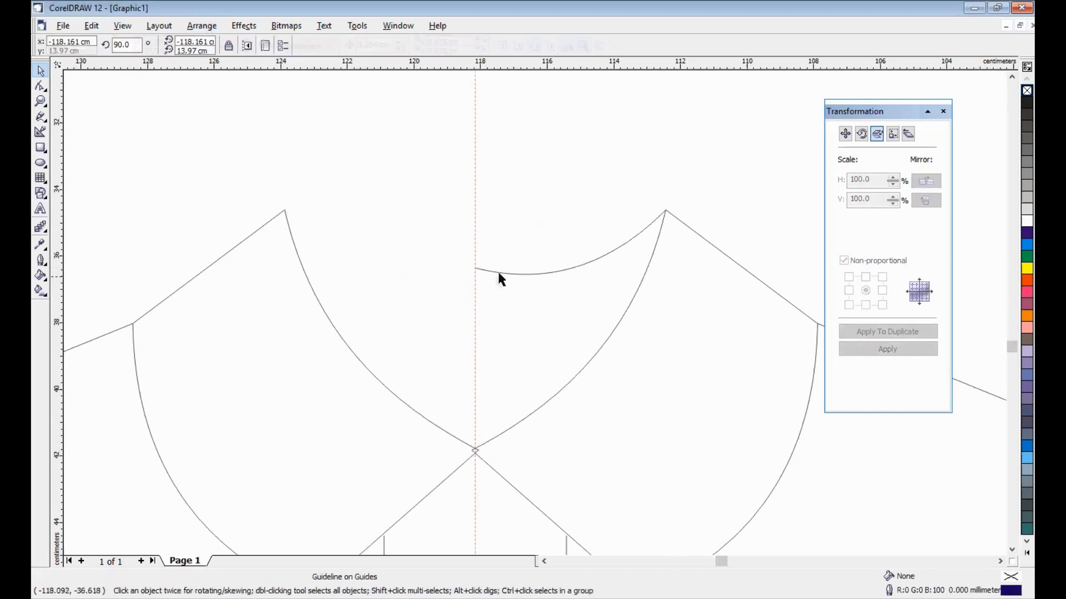
{"action": "left_click", "coordinate": [41, 86]}
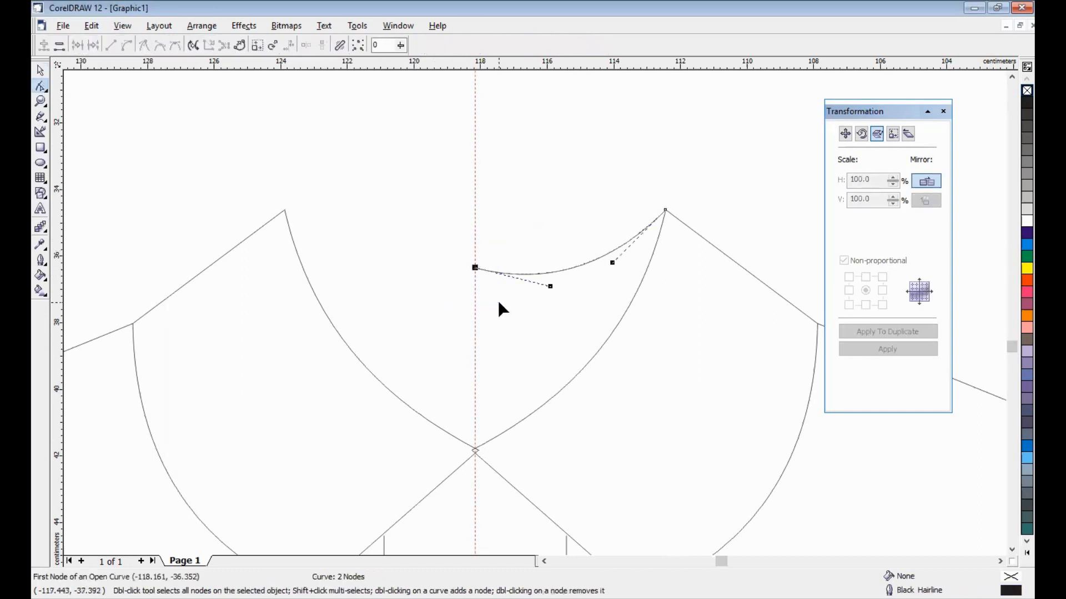
{"action": "key", "text": "Down"}
{"action": "key", "text": "Down"}
{"action": "key", "text": "Down"}
{"action": "key", "text": "Down"}
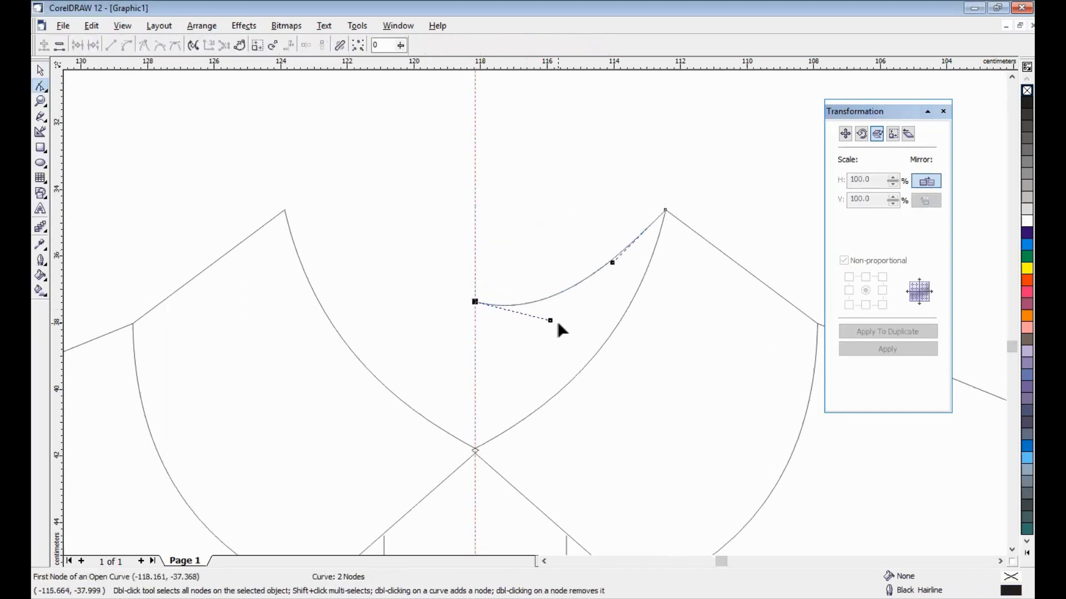
{"action": "key", "text": "Up"}
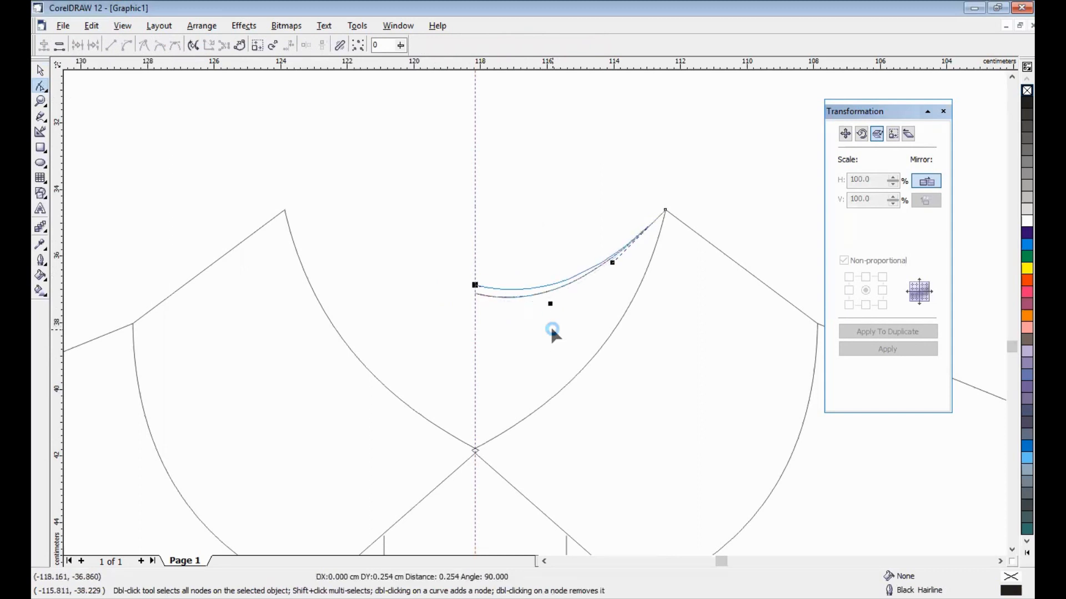
{"action": "key", "text": "Up"}
{"action": "left_click_drag", "start_coordinate": [551, 295], "coordinate": [555, 270]}
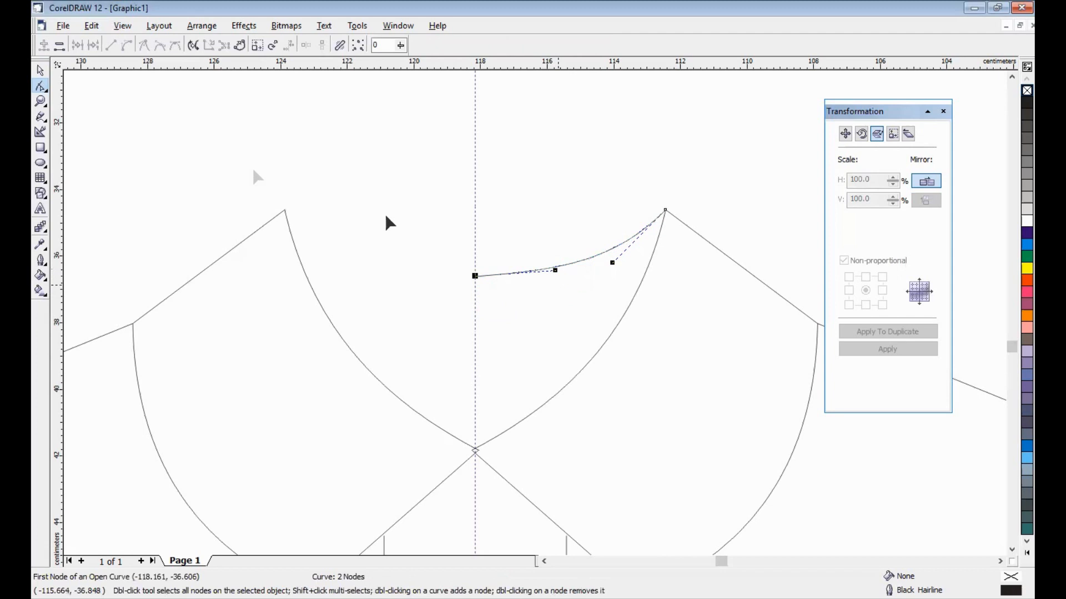
- Mirror the arc horizontally and place the copy against the left shoulder peak
{"action": "left_click", "coordinate": [41, 70]}
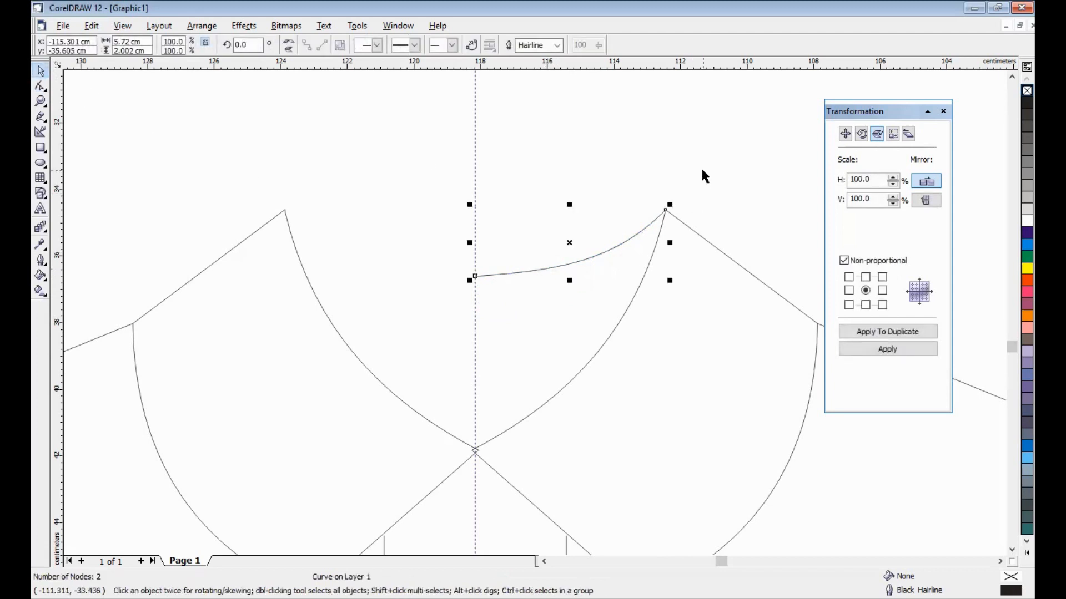
{"action": "left_click", "coordinate": [900, 349]}
{"action": "left_click_drag", "start_coordinate": [601, 275], "coordinate": [472, 277]}
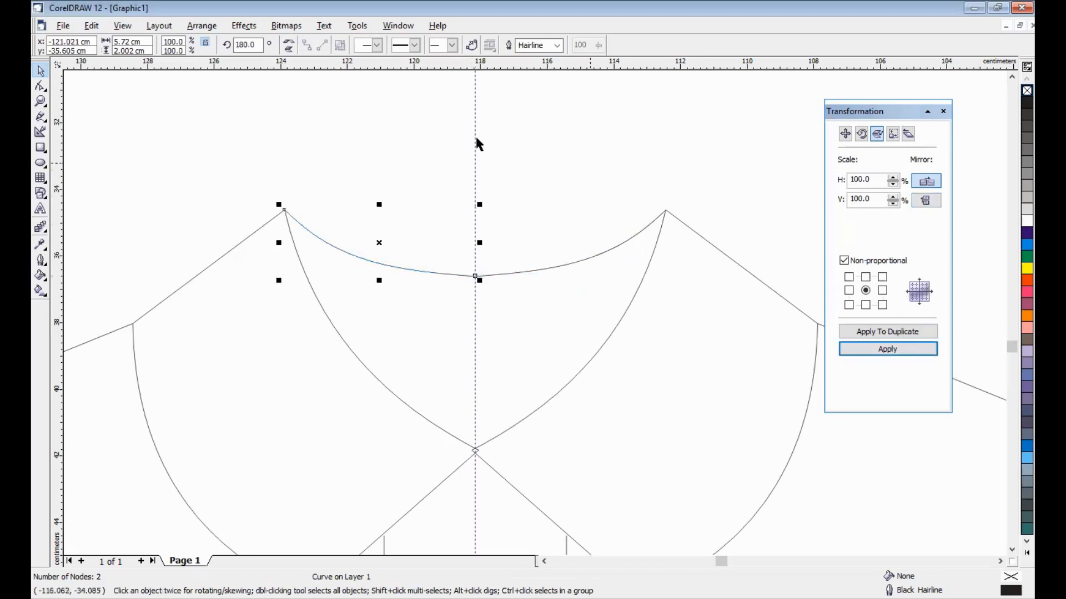
{"action": "left_click_drag", "start_coordinate": [205, 116], "coordinate": [727, 320]}
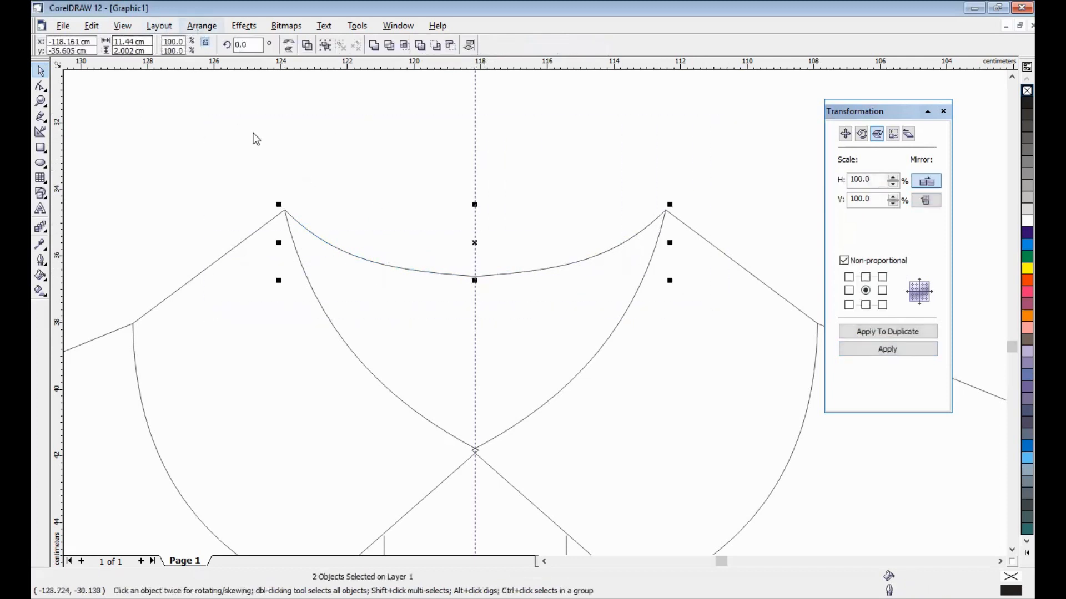
- Add a node at the neckline crossing and drag it onto the centre guide, removing the diamond
{"action": "left_click", "coordinate": [40, 86]}
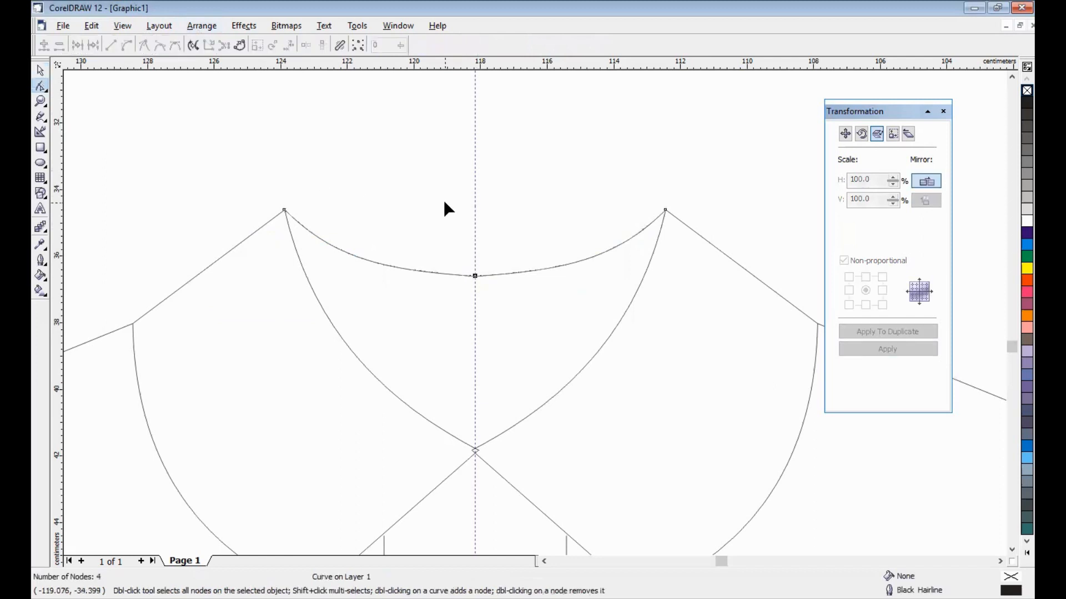
{"action": "left_click_drag", "start_coordinate": [444, 201], "coordinate": [515, 310]}
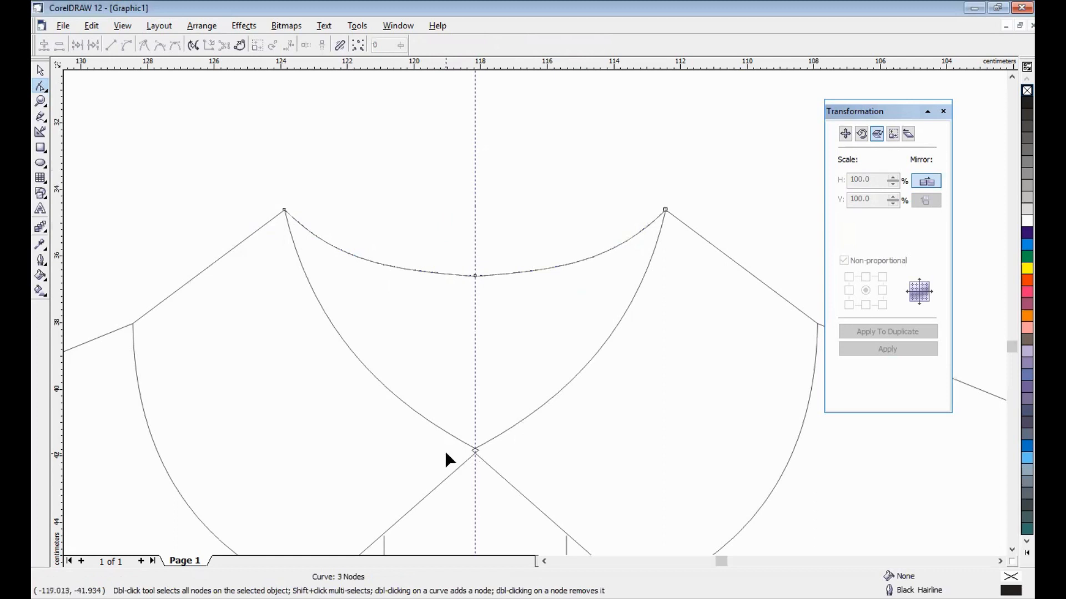
{"action": "scroll", "coordinate": [525, 422], "scroll_direction": "up", "scroll_amount": 5}
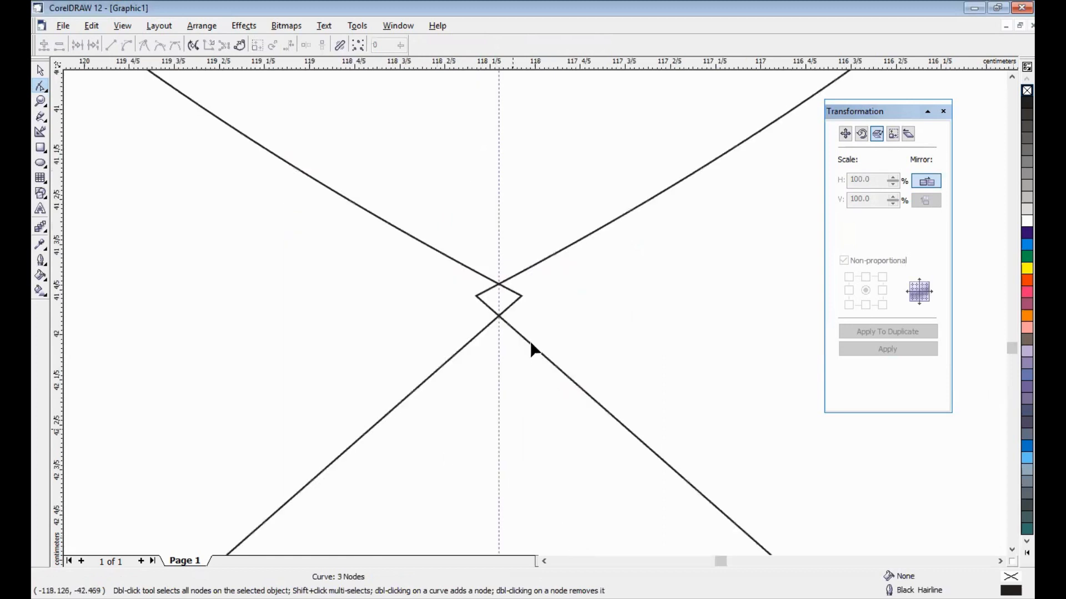
{"action": "double_click", "coordinate": [473, 298]}
{"action": "left_click_drag", "start_coordinate": [476, 297], "coordinate": [498, 284]}
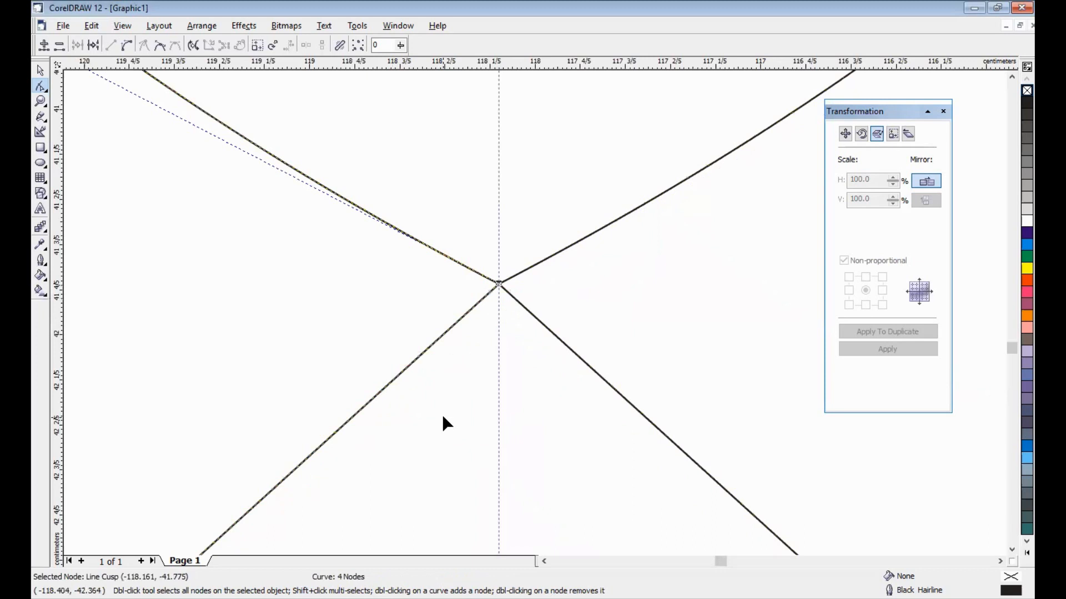
{"action": "key", "text": "F3"}
{"action": "left_click", "coordinate": [40, 71]}
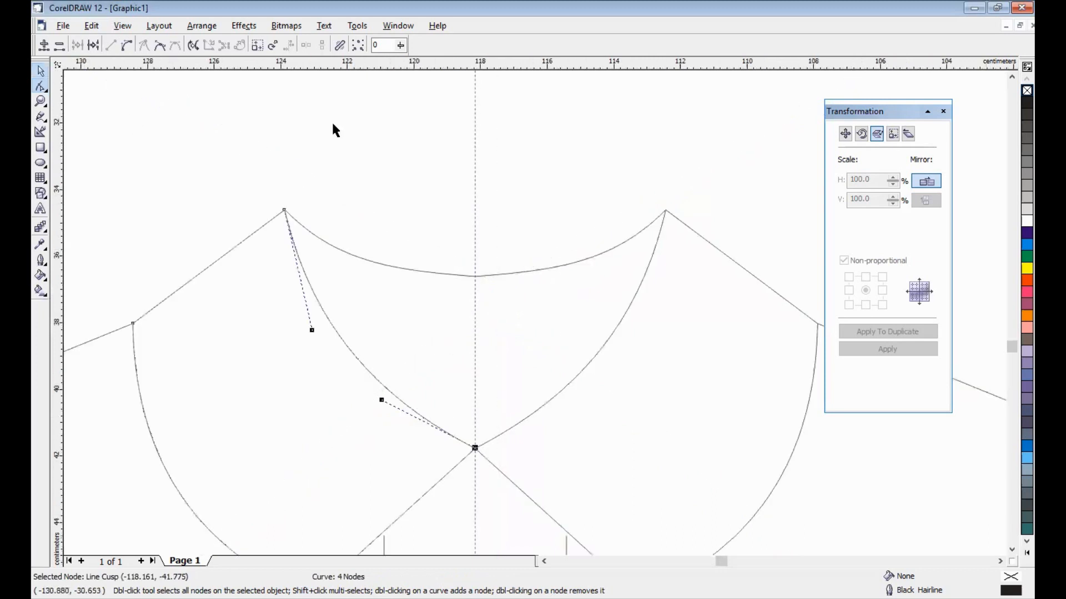
{"action": "left_click", "coordinate": [414, 169]}
- Set the nudge distance to 10 cm
{"action": "key", "text": "F4"}
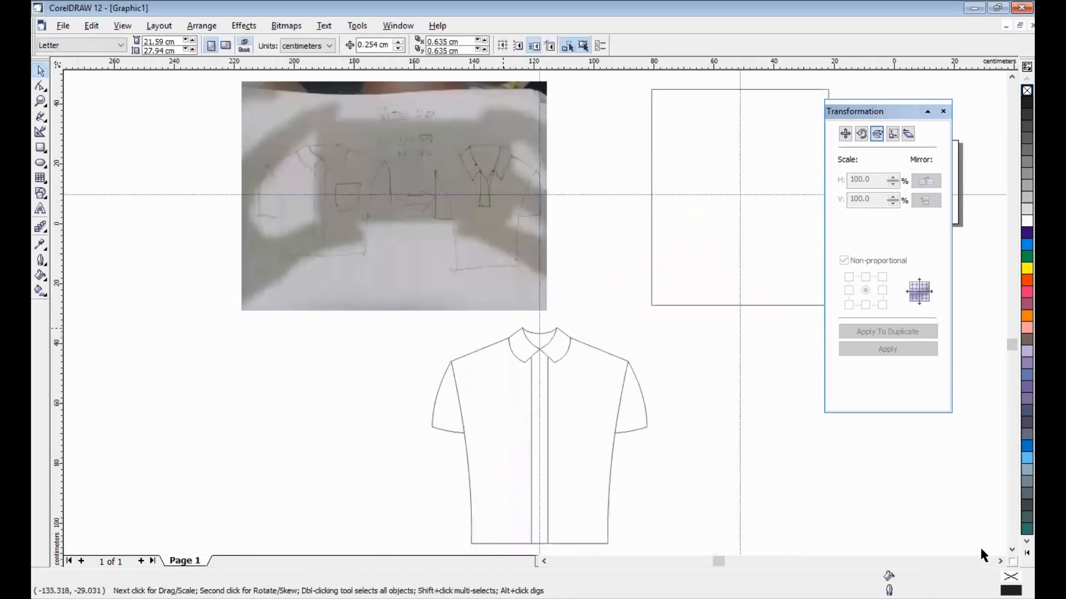
{"action": "scroll", "coordinate": [669, 345], "scroll_direction": "down", "scroll_amount": 3}
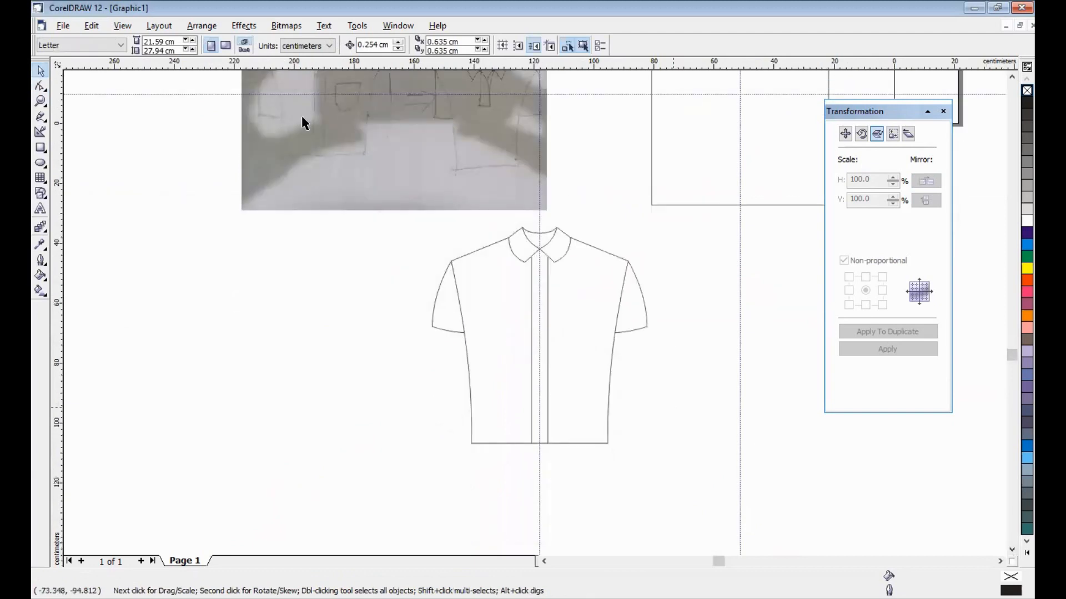
{"action": "left_click_drag", "start_coordinate": [390, 45], "coordinate": [327, 45]}
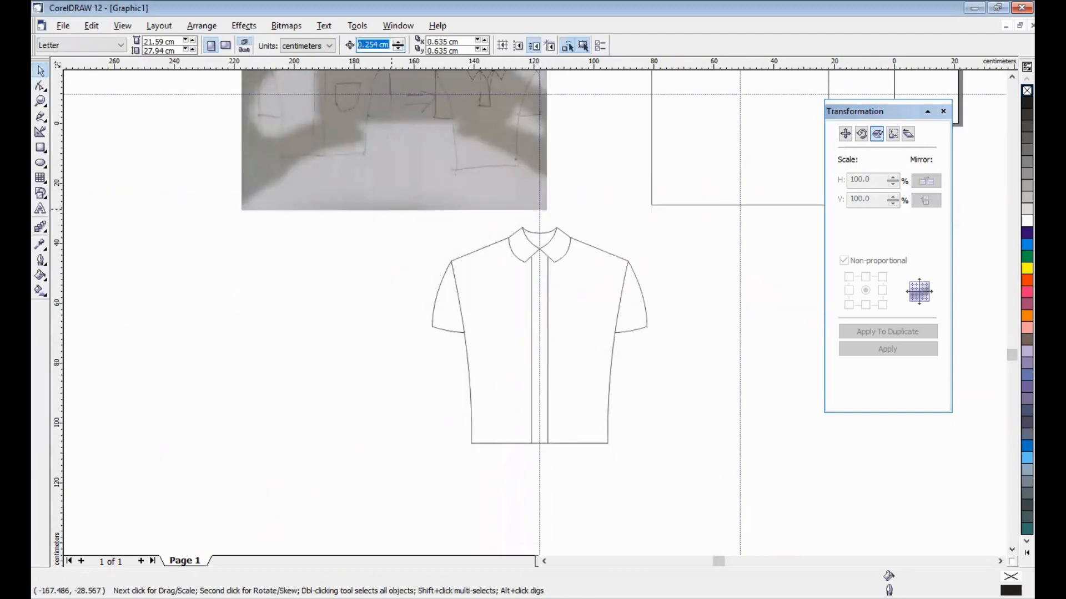
{"action": "type", "text": "10"}
{"action": "key", "text": "Return"}
- Duplicate the whole shirt and nudge the copy to the left of the original
{"action": "left_click_drag", "start_coordinate": [462, 251], "coordinate": [378, 470]}
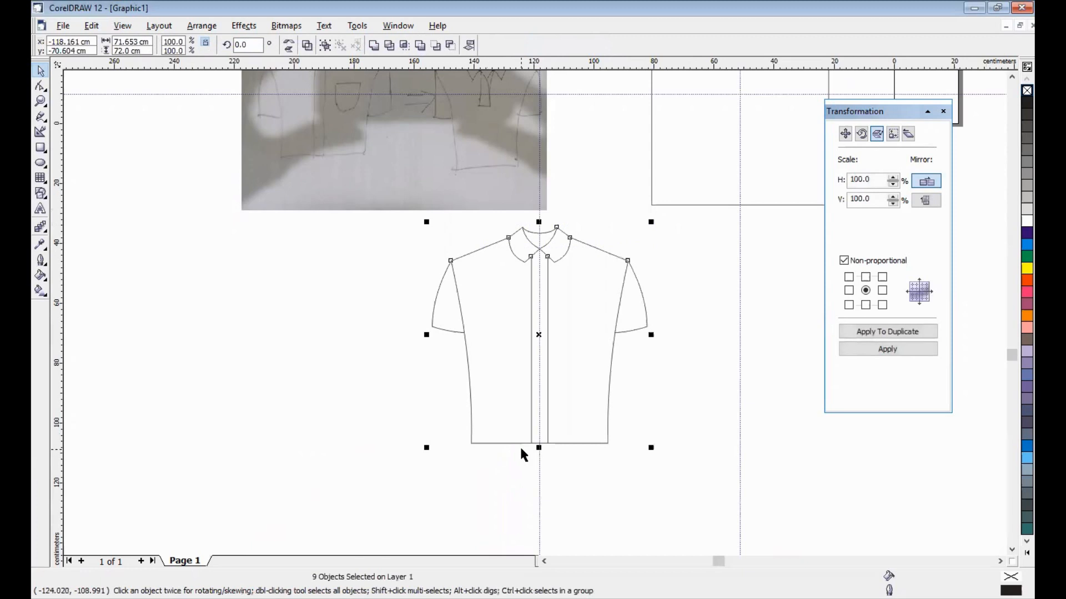
{"action": "key", "text": "KP_Add"}
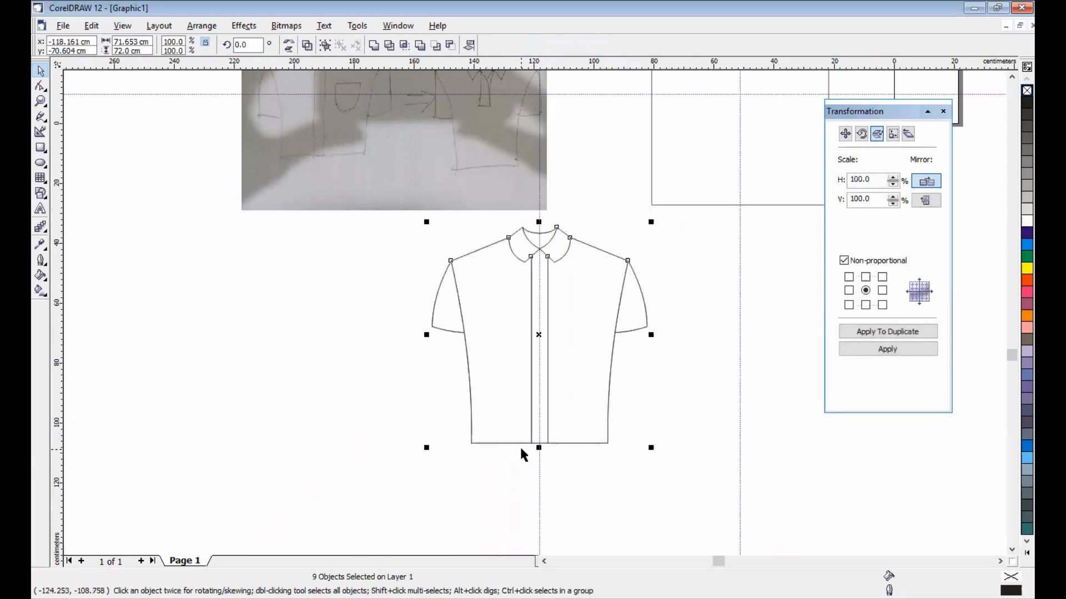
{"action": "key", "text": "Left"}
{"action": "key", "text": "Left"}
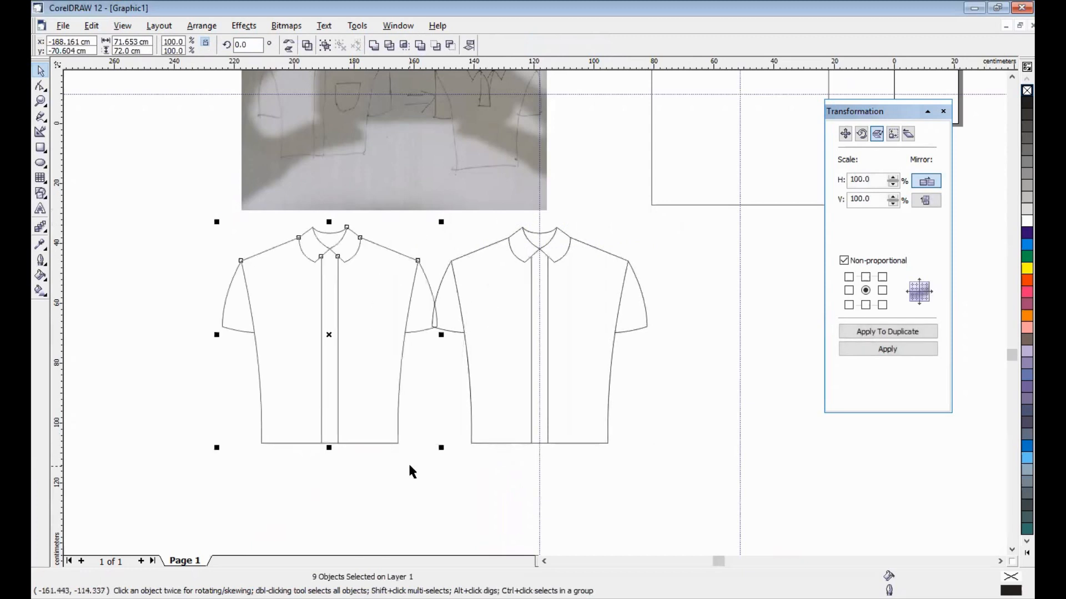
{"action": "key", "text": "Left"}
{"action": "left_click", "coordinate": [250, 305]}
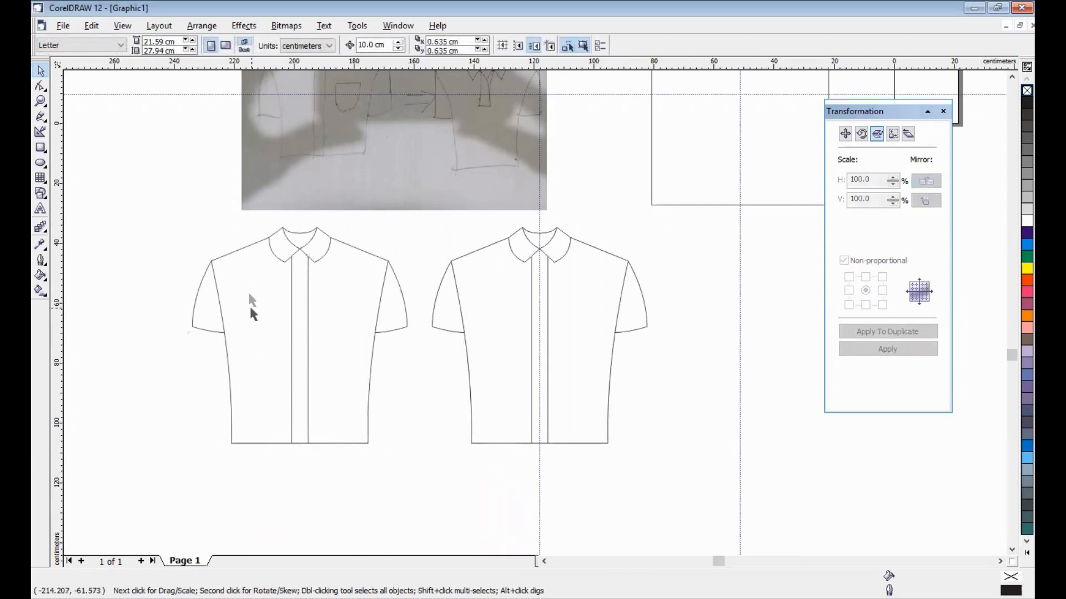
- Zoom in on the left shirt copy and delete both placket lines
{"action": "key", "text": "F2"}
{"action": "left_click_drag", "start_coordinate": [175, 215], "coordinate": [427, 475]}
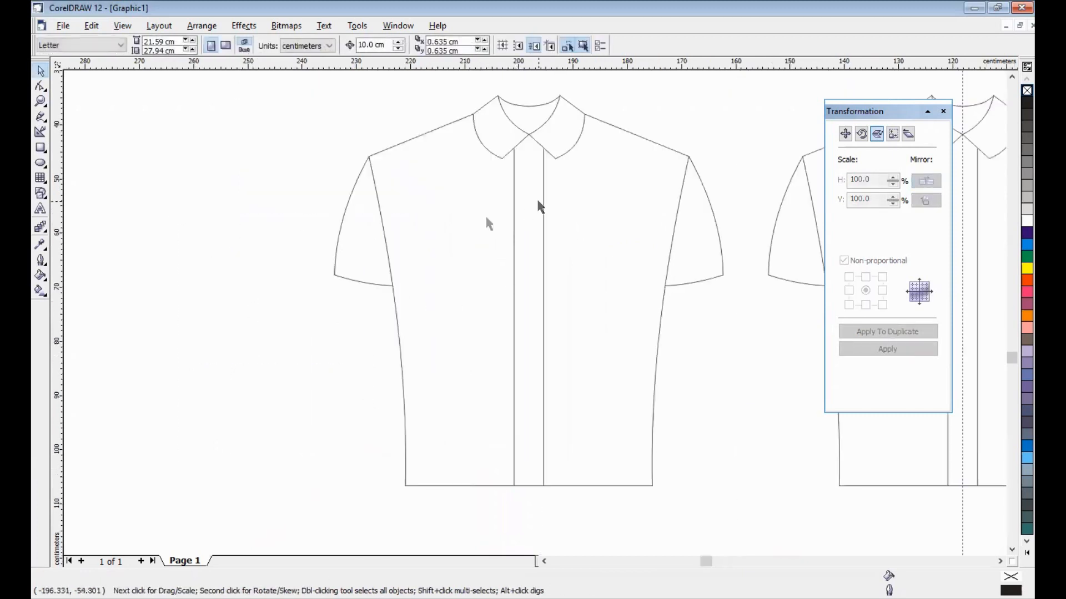
{"action": "left_click", "coordinate": [513, 222]}
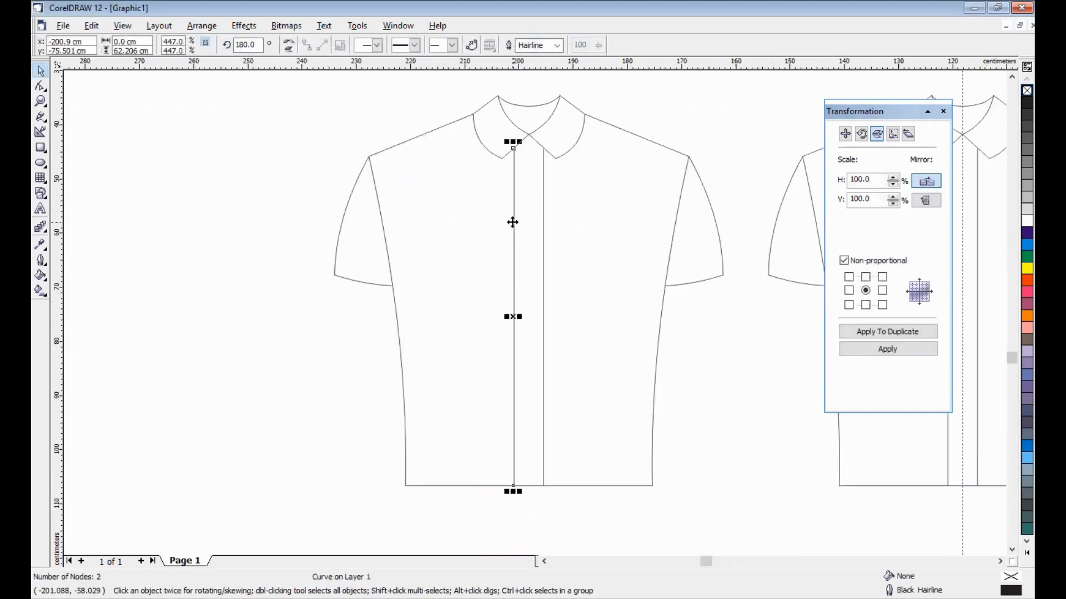
{"action": "key", "text": "Delete"}
{"action": "left_click", "coordinate": [541, 195]}
{"action": "key", "text": "Delete"}
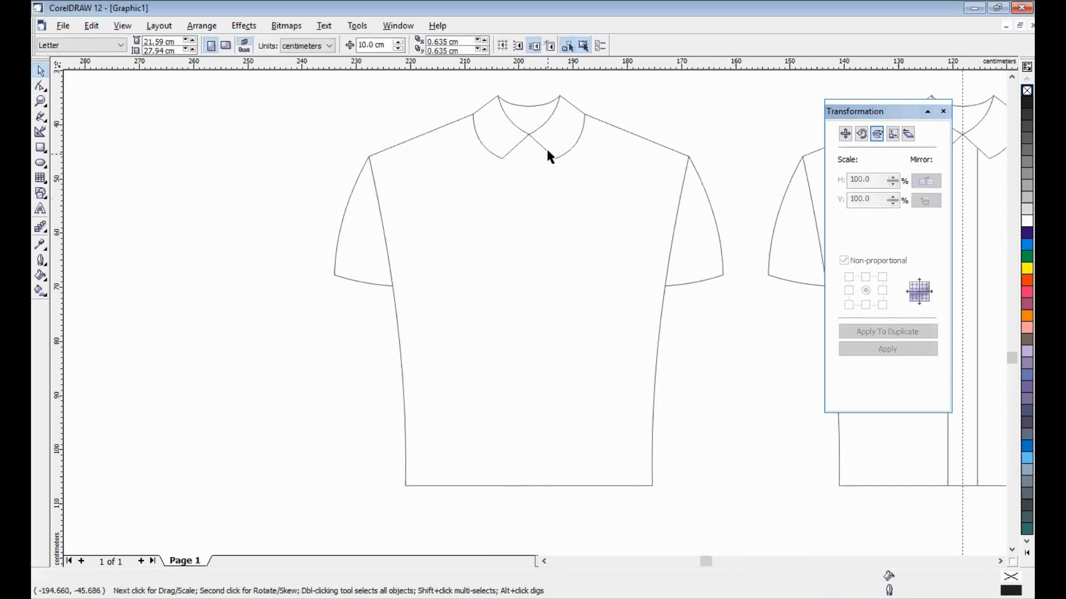
- Break the right collar half at its top and outer nodes and delete the detached piece
{"action": "left_click", "coordinate": [547, 148]}
{"action": "key", "text": "F10"}
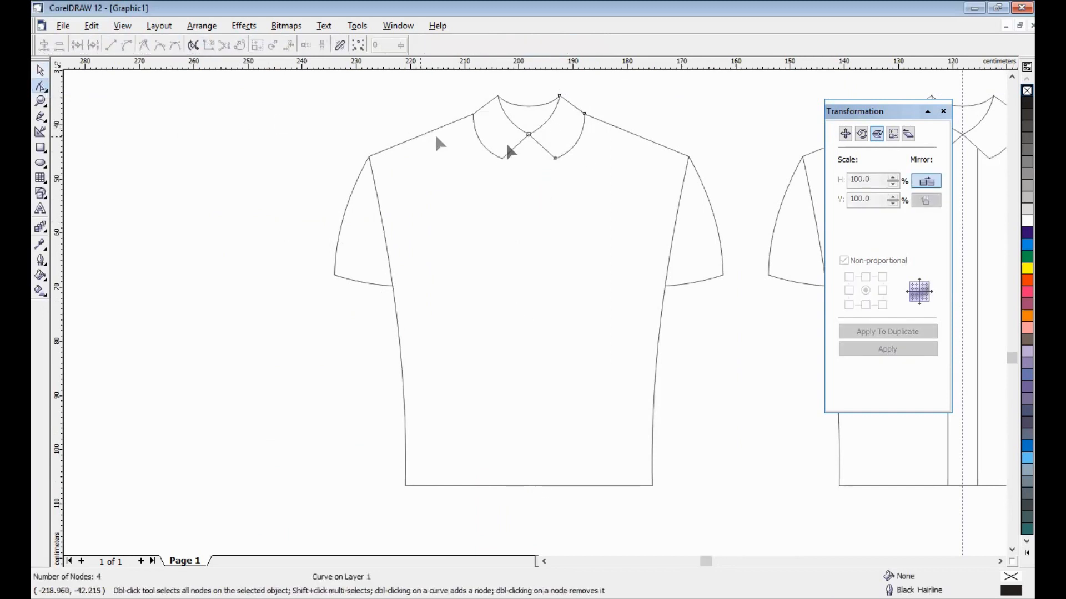
{"action": "left_click_drag", "start_coordinate": [550, 82], "coordinate": [560, 103]}
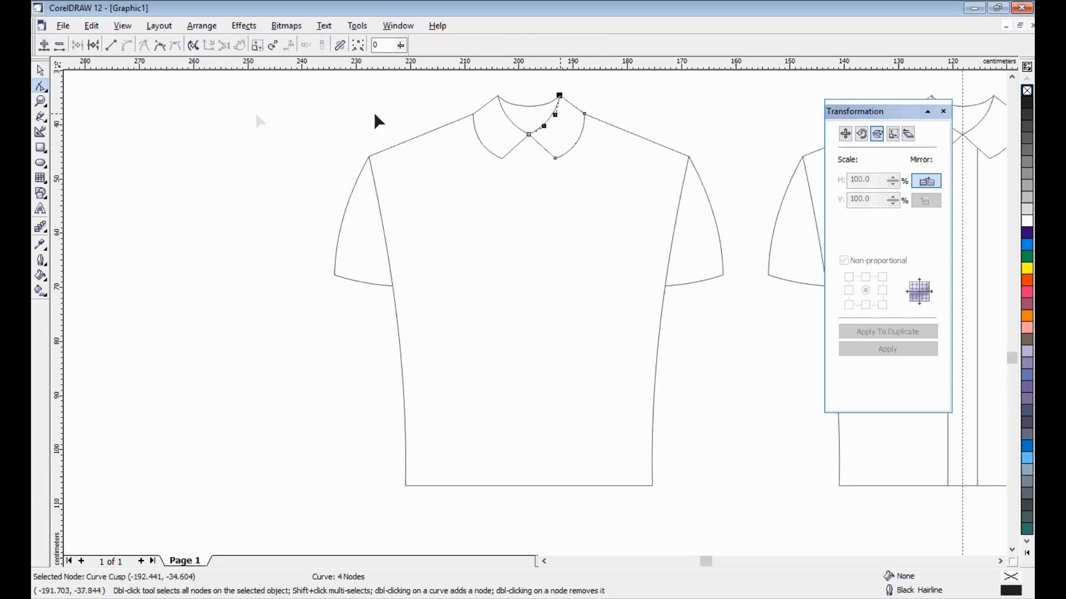
{"action": "left_click", "coordinate": [93, 45]}
{"action": "left_click_drag", "start_coordinate": [581, 97], "coordinate": [601, 135]}
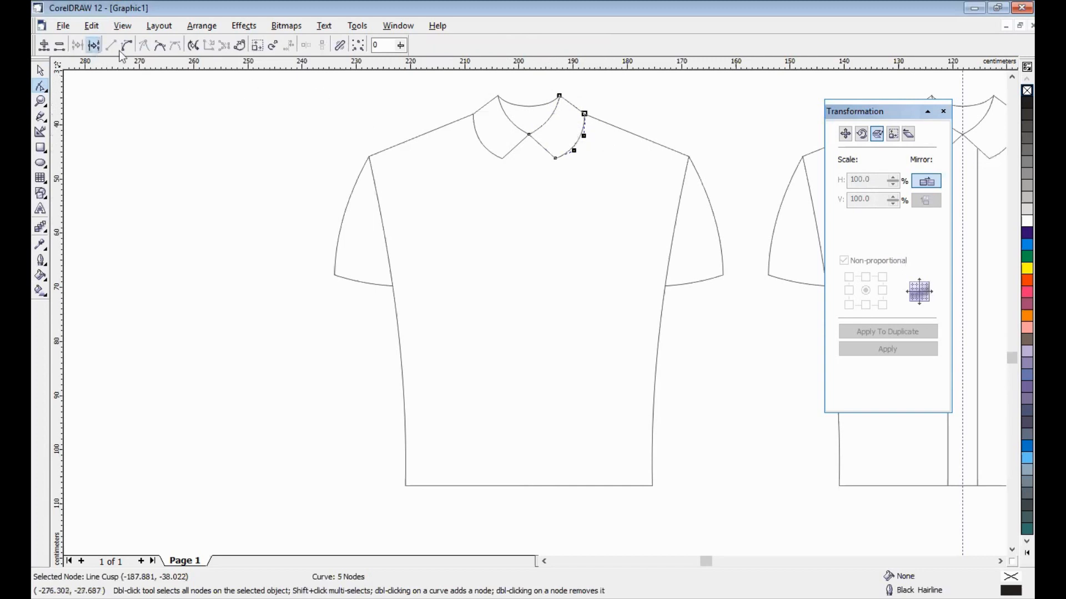
{"action": "left_click", "coordinate": [94, 46]}
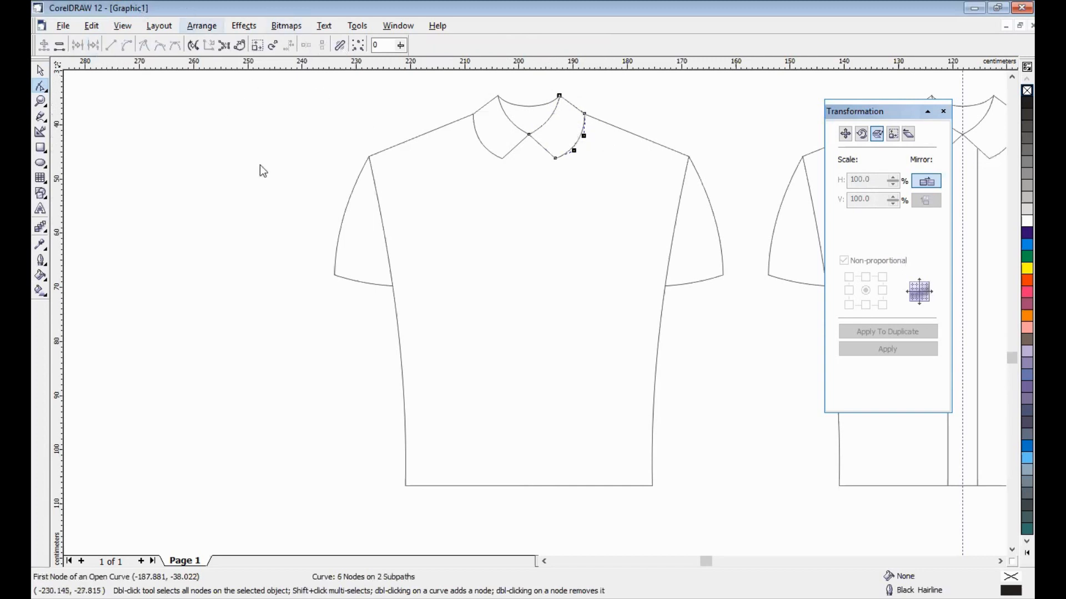
{"action": "key", "text": "space"}
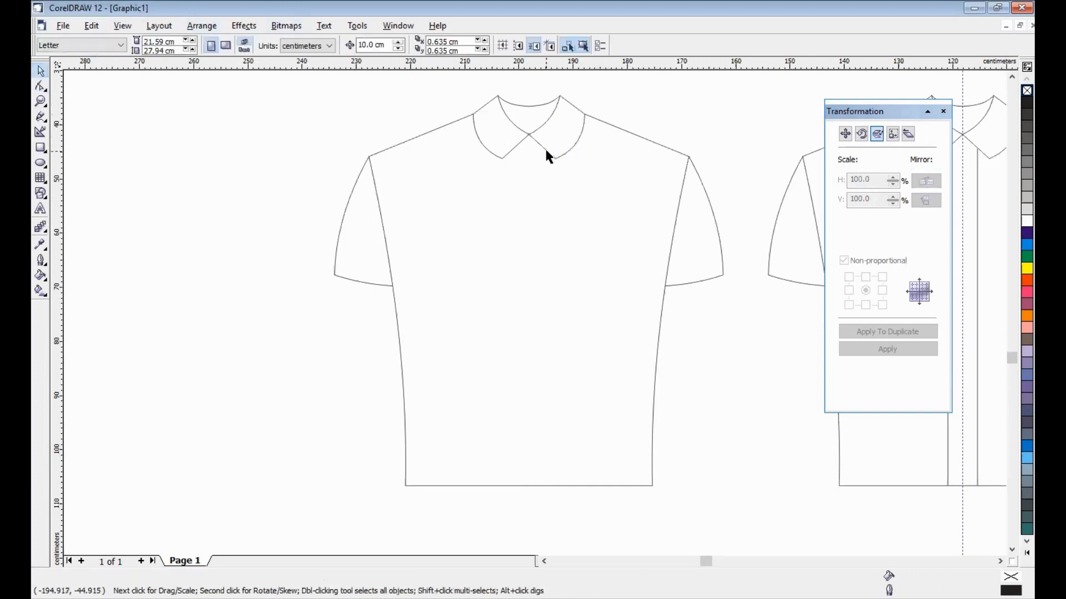
{"action": "left_click", "coordinate": [545, 150]}
{"action": "key", "text": "Delete"}
- Break the left collar half at its top and outer nodes and delete that piece
{"action": "left_click", "coordinate": [484, 105]}
{"action": "key", "text": "space"}
{"action": "left_click_drag", "start_coordinate": [480, 86], "coordinate": [534, 113]}
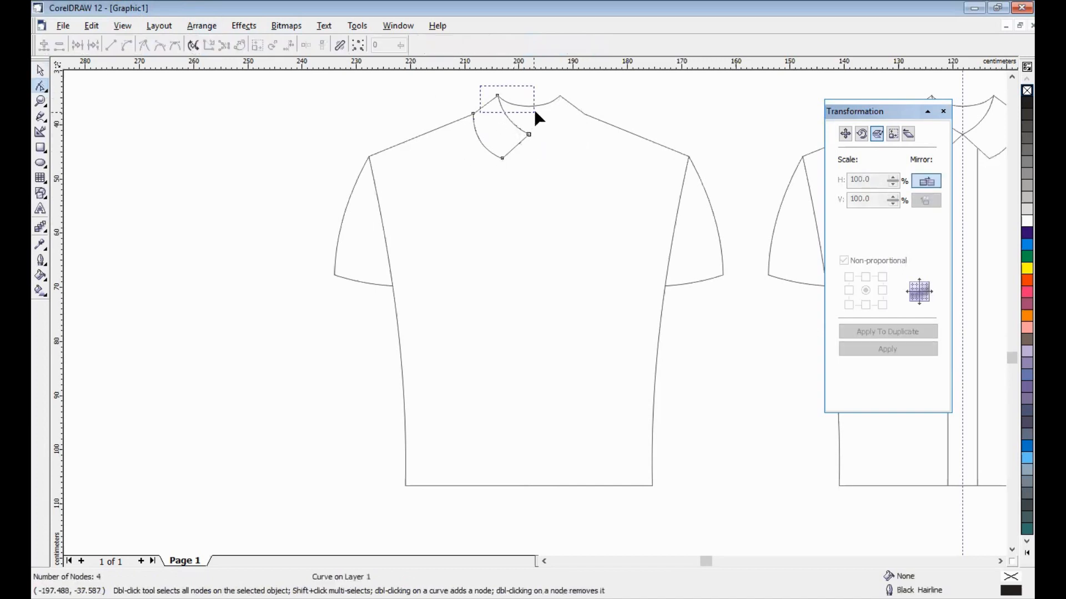
{"action": "left_click", "coordinate": [89, 45]}
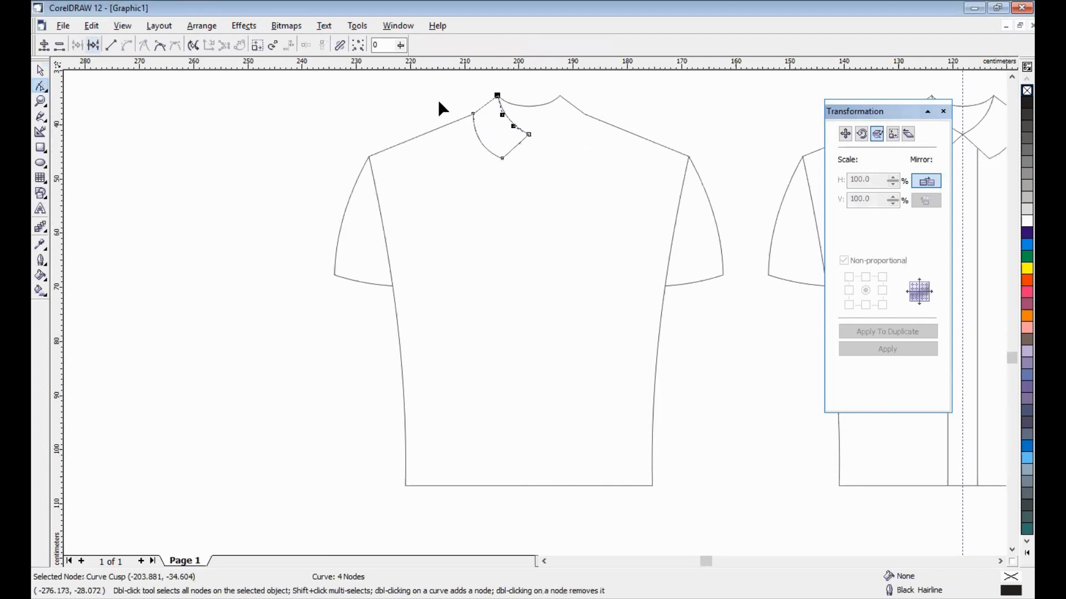
{"action": "left_click_drag", "start_coordinate": [438, 99], "coordinate": [479, 125]}
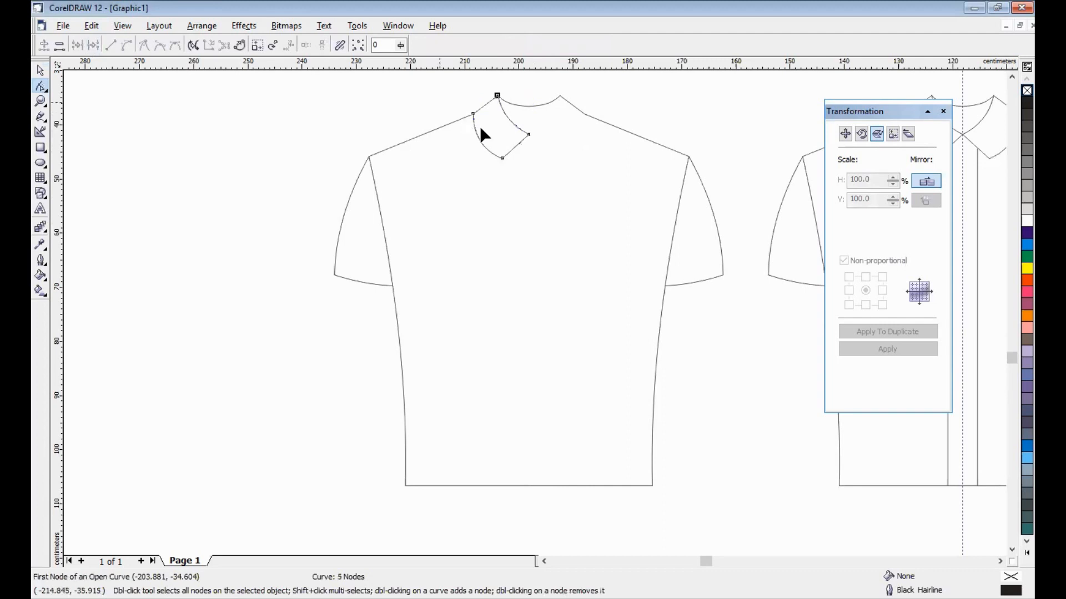
{"action": "left_click", "coordinate": [94, 46]}
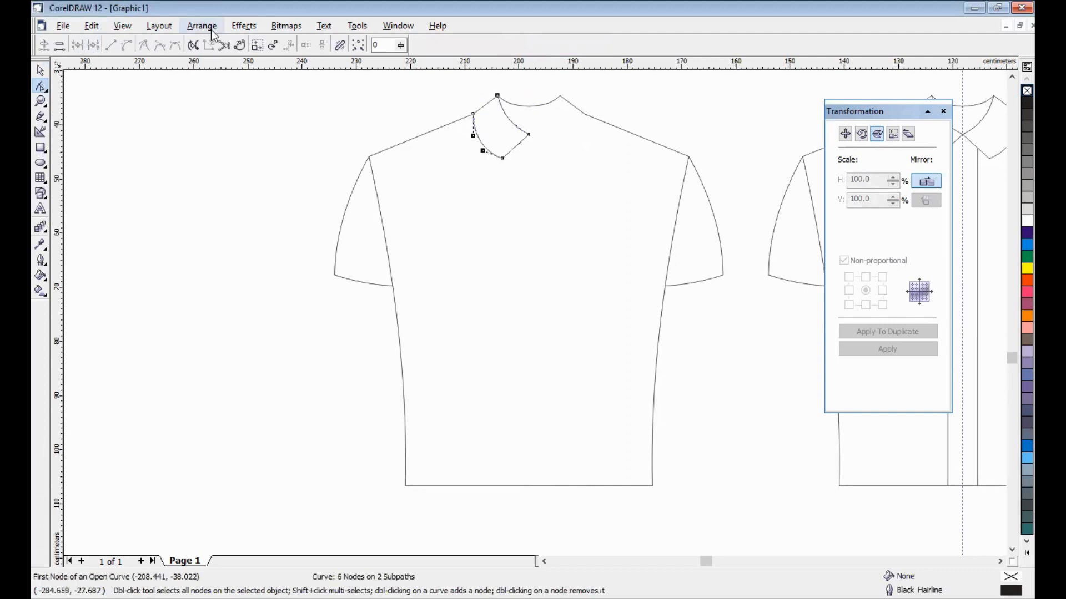
{"action": "key", "text": "ctrl+k"}
{"action": "key", "text": "space"}
{"action": "left_click", "coordinate": [506, 154]}
{"action": "key", "text": "Delete"}
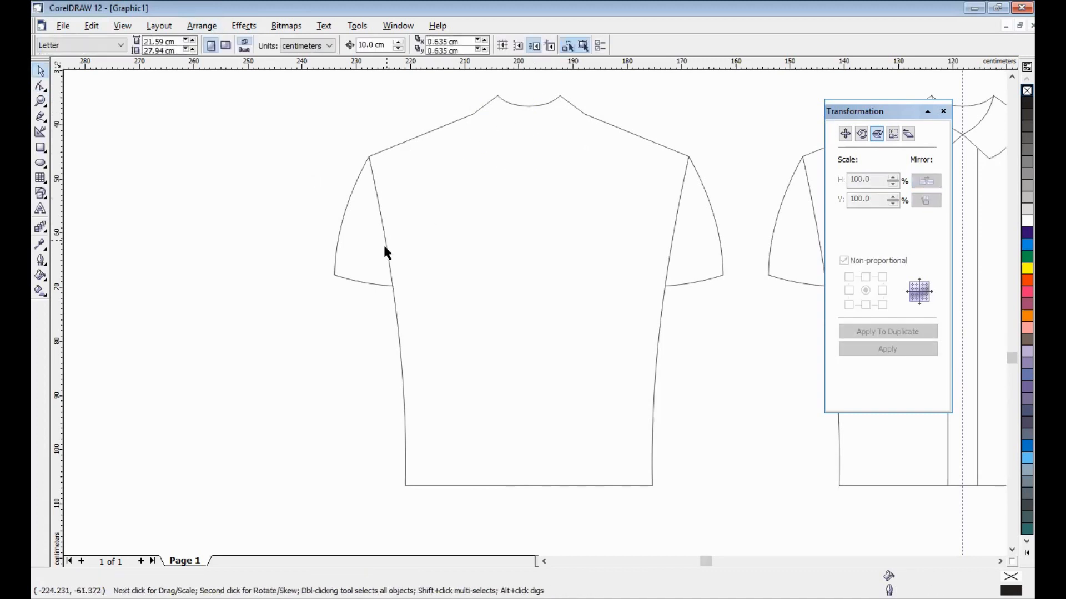
{"action": "left_click", "coordinate": [384, 243]}
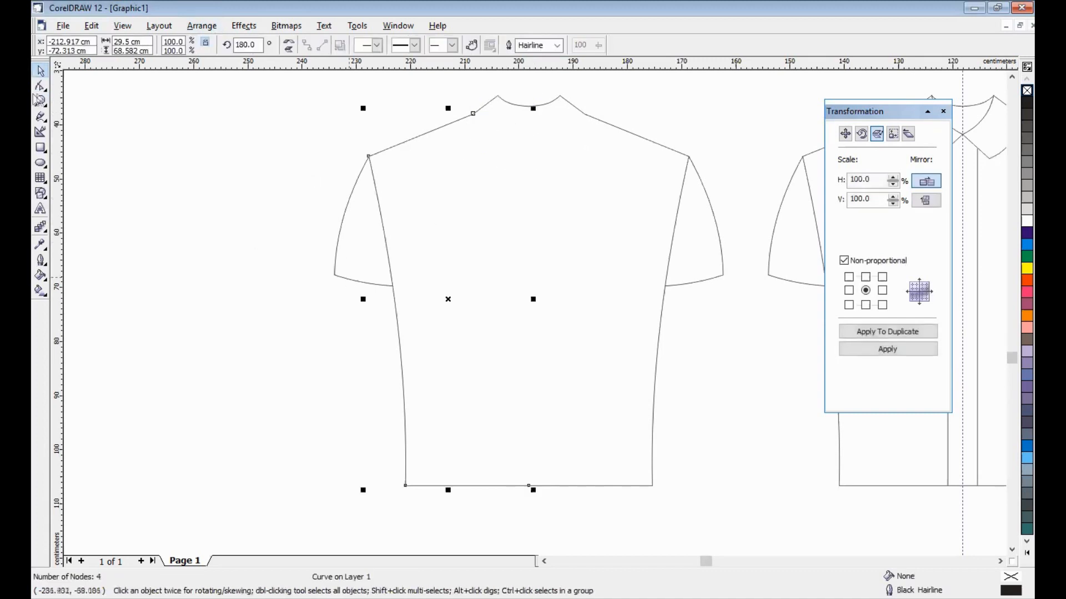
- Add a node at the left underarm and break the left seam at the shoulder node
{"action": "key", "text": "F10"}
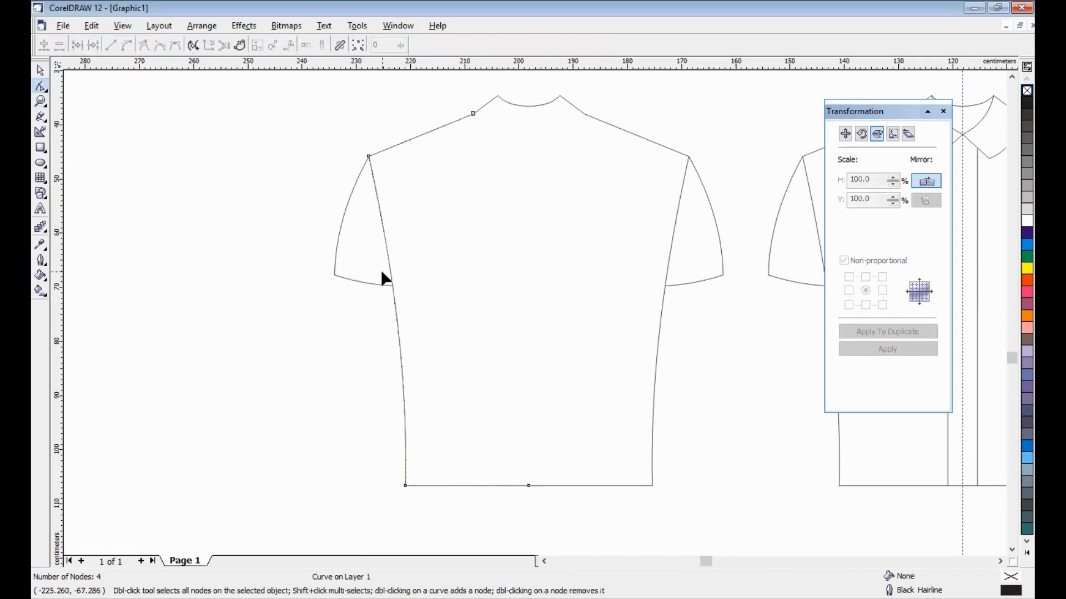
{"action": "scroll", "coordinate": [422, 301], "scroll_direction": "up", "scroll_amount": 5}
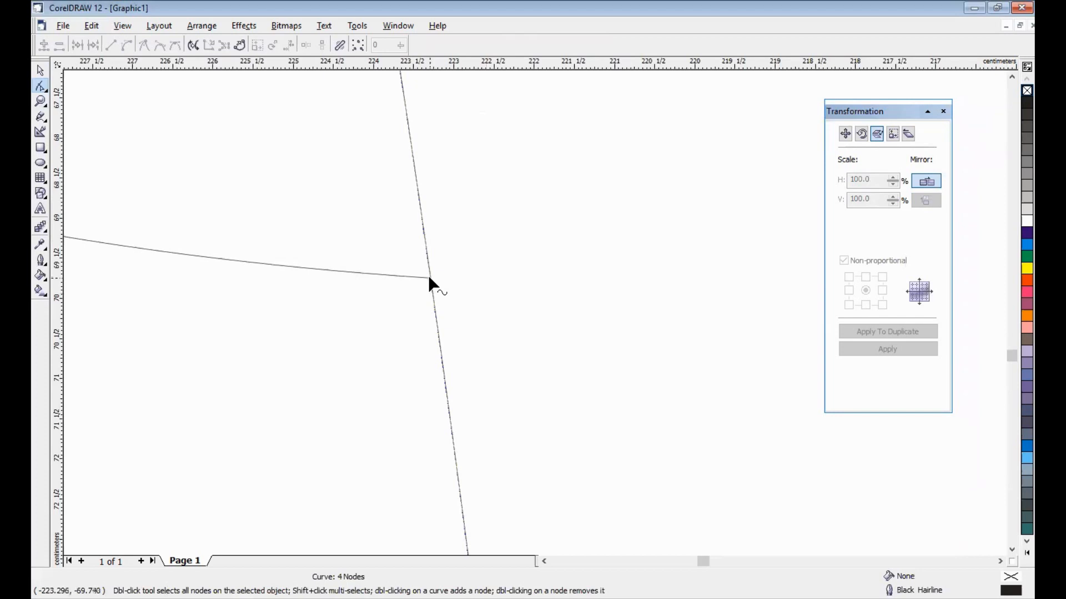
{"action": "left_click", "coordinate": [431, 278]}
{"action": "left_click", "coordinate": [42, 45]}
{"action": "key", "text": "F3"}
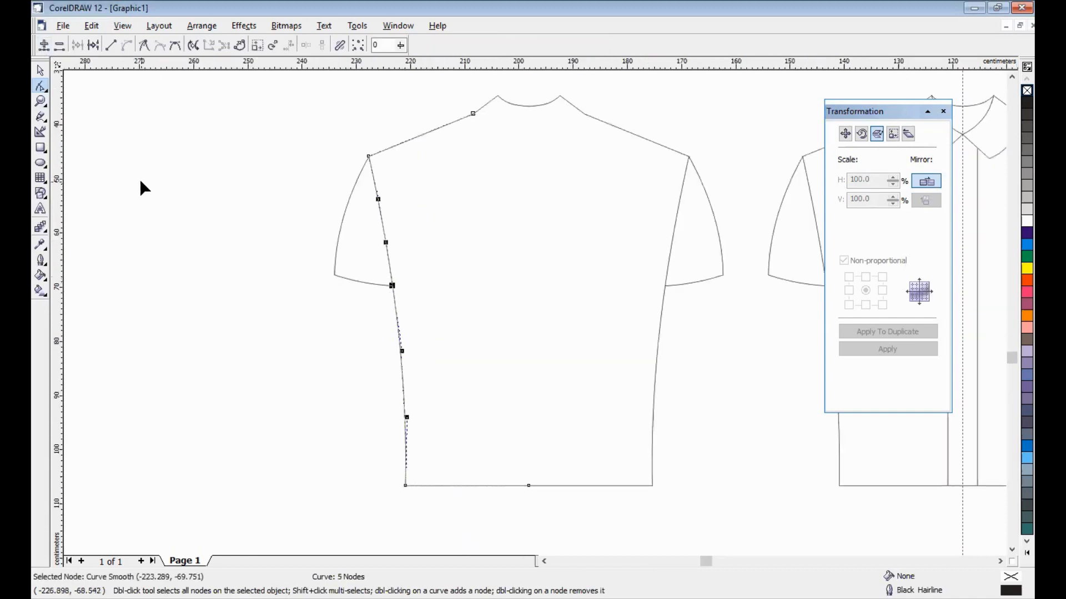
{"action": "left_click", "coordinate": [368, 156]}
{"action": "left_click", "coordinate": [94, 46]}
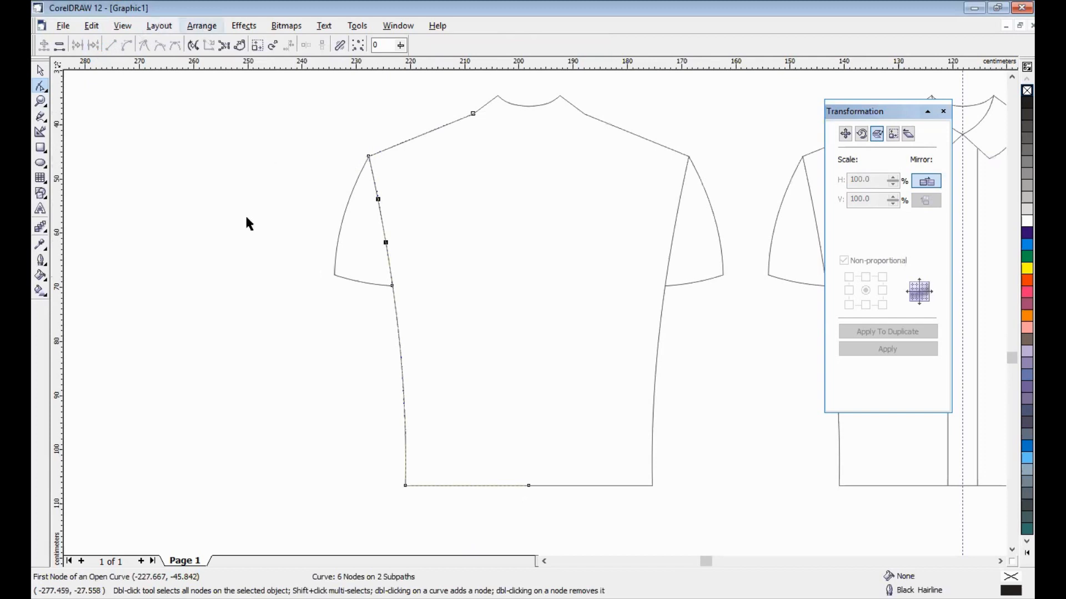
{"action": "key", "text": "space"}
{"action": "left_click", "coordinate": [384, 233]}
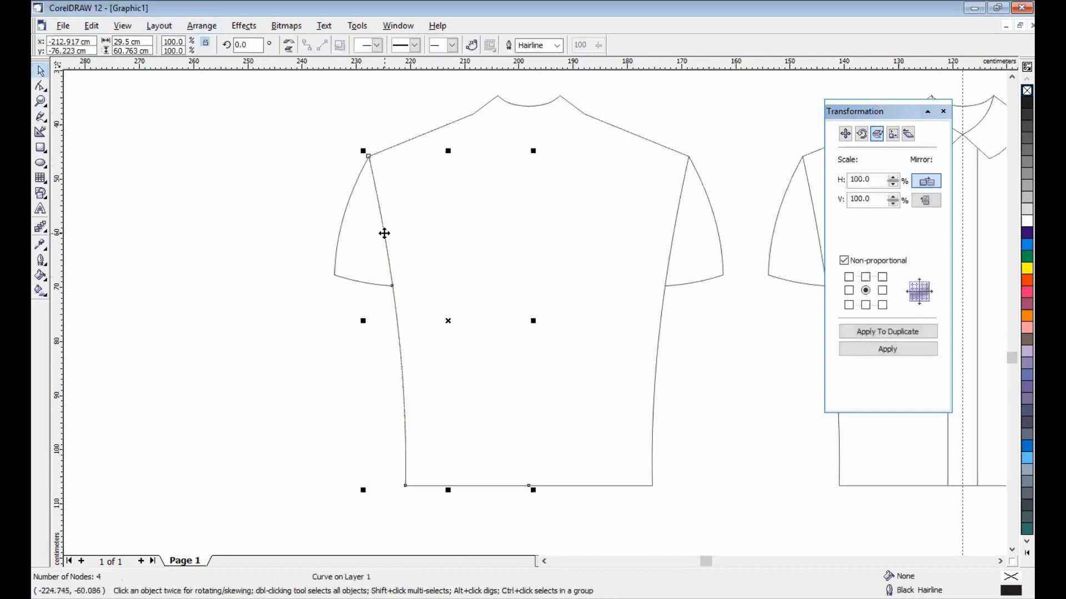
{"action": "key", "text": "Delete"}
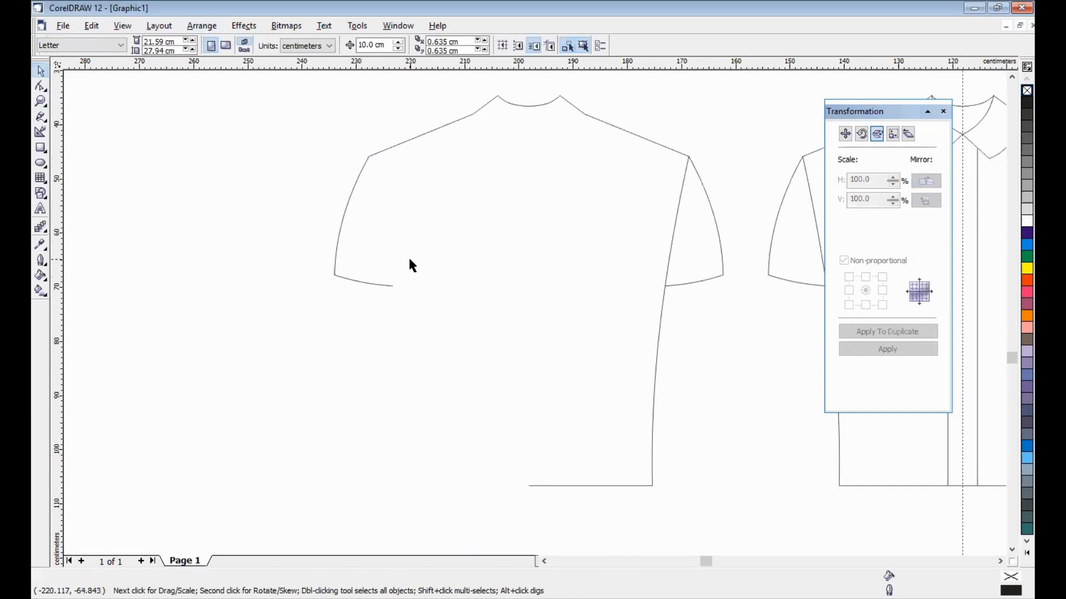
{"action": "key", "text": "ctrl+z"}
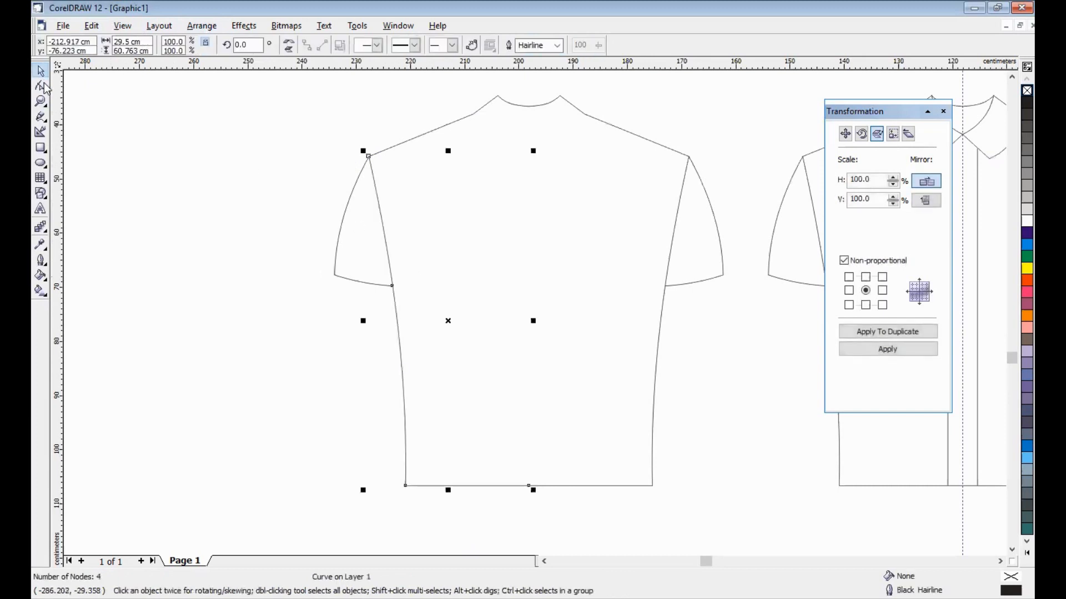
- Break the left seam at the underarm node and remove the seam piece inside the sleeve
{"action": "key", "text": "space"}
{"action": "left_click", "coordinate": [393, 287]}
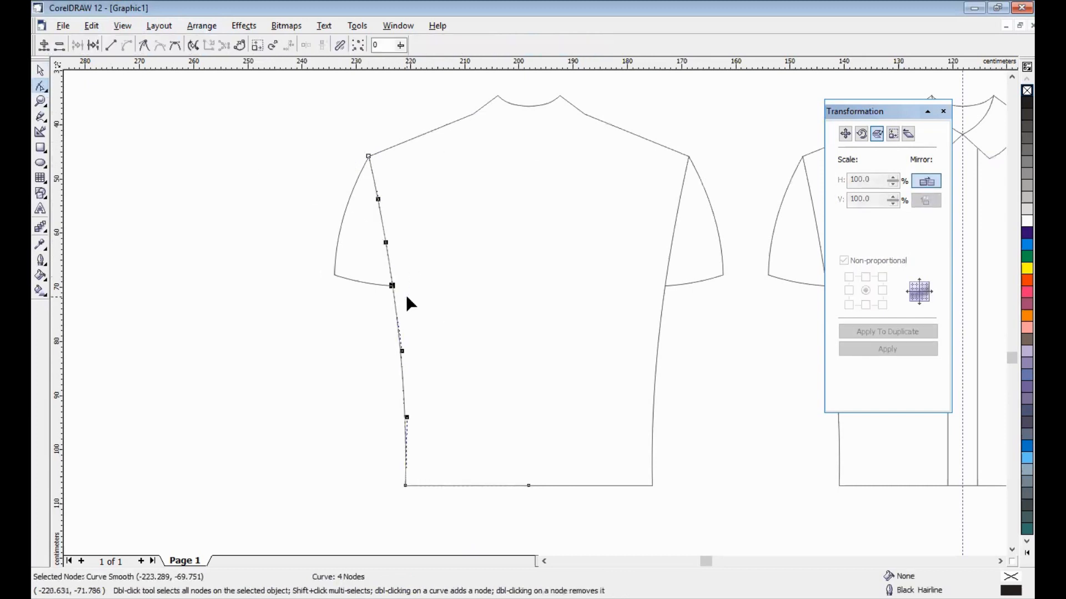
{"action": "left_click", "coordinate": [94, 45]}
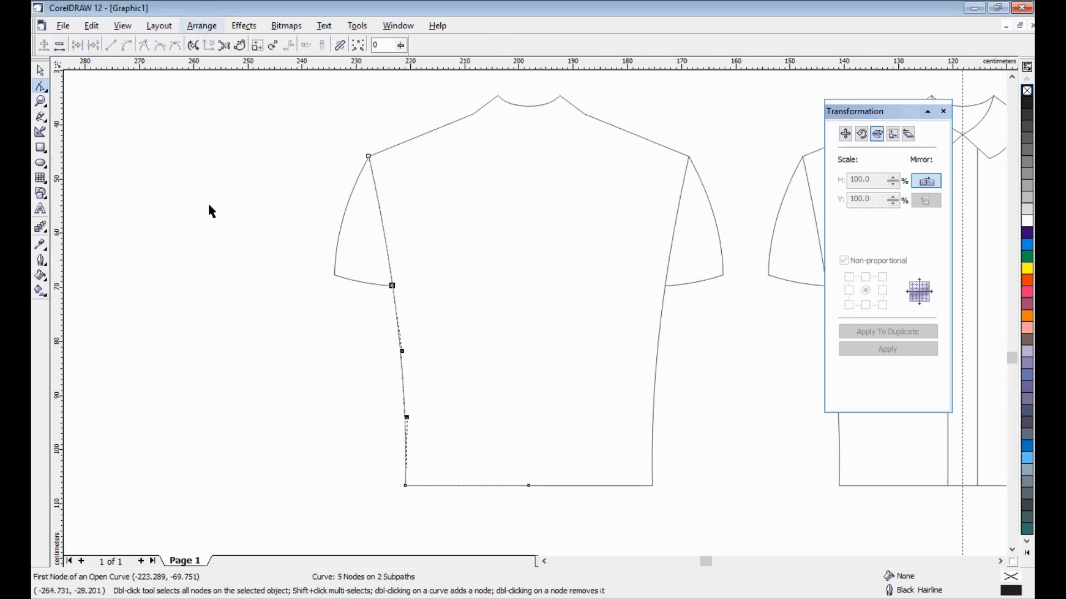
{"action": "key", "text": "space"}
{"action": "left_click", "coordinate": [383, 231]}
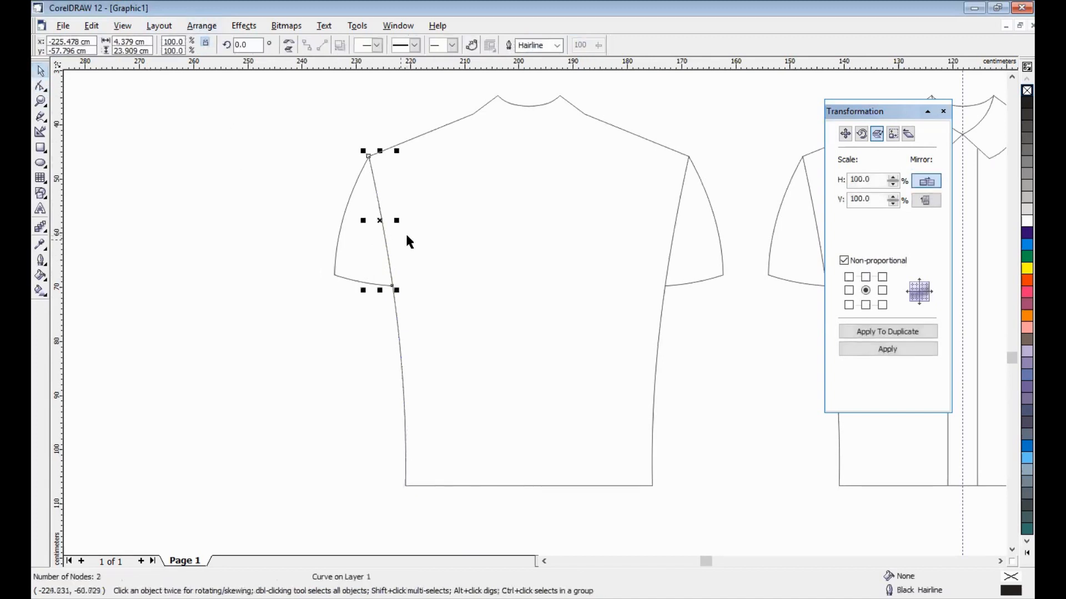
{"action": "key", "text": "Escape"}
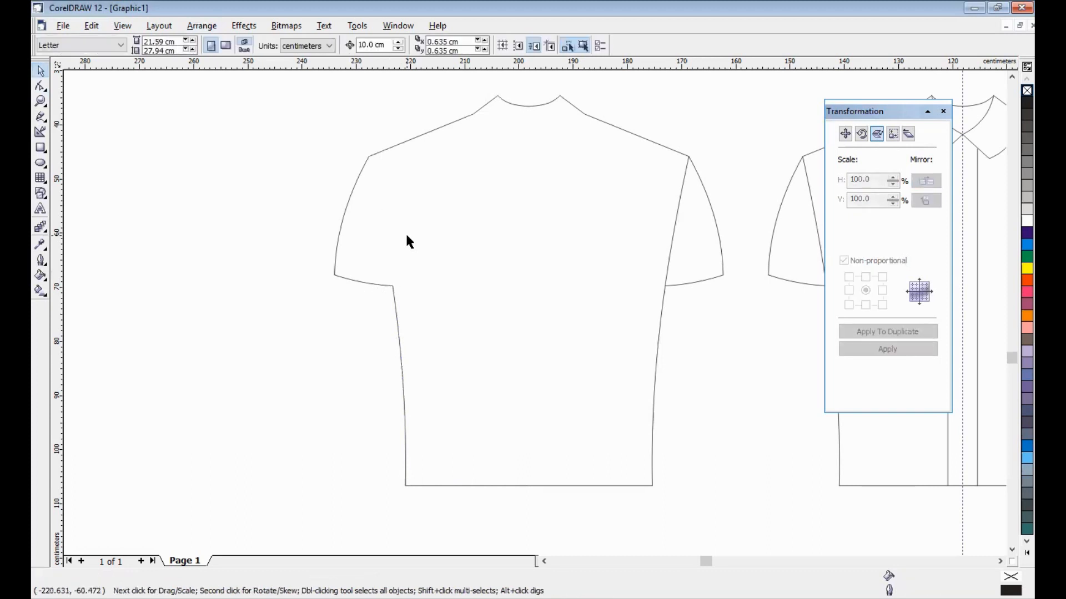
- Break the right side seam at the right shoulder node
{"action": "left_click", "coordinate": [672, 242]}
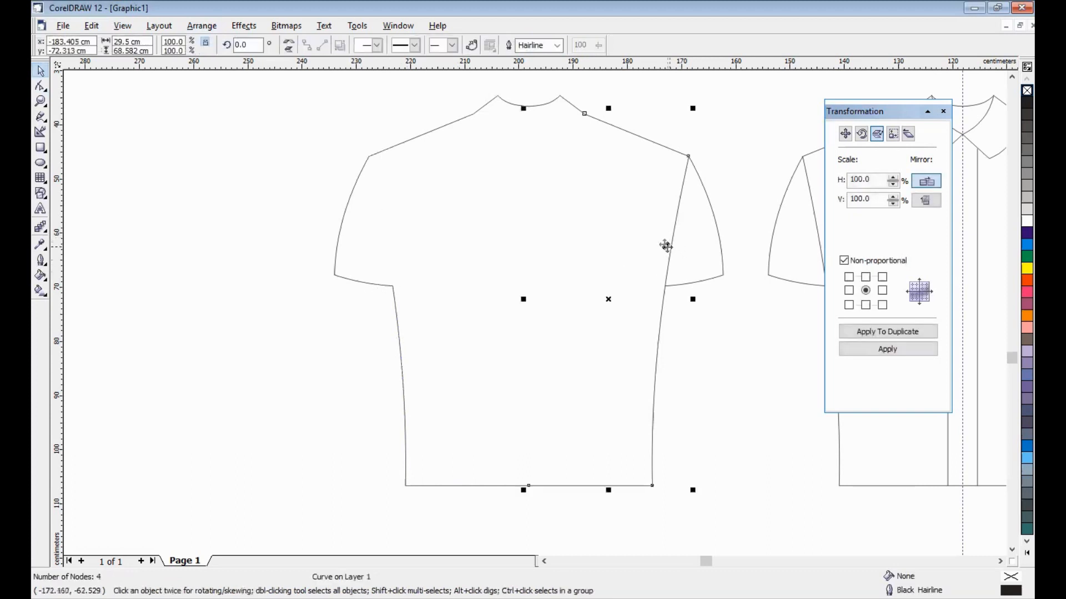
{"action": "left_click", "coordinate": [40, 85]}
{"action": "left_click_drag", "start_coordinate": [646, 130], "coordinate": [709, 181]}
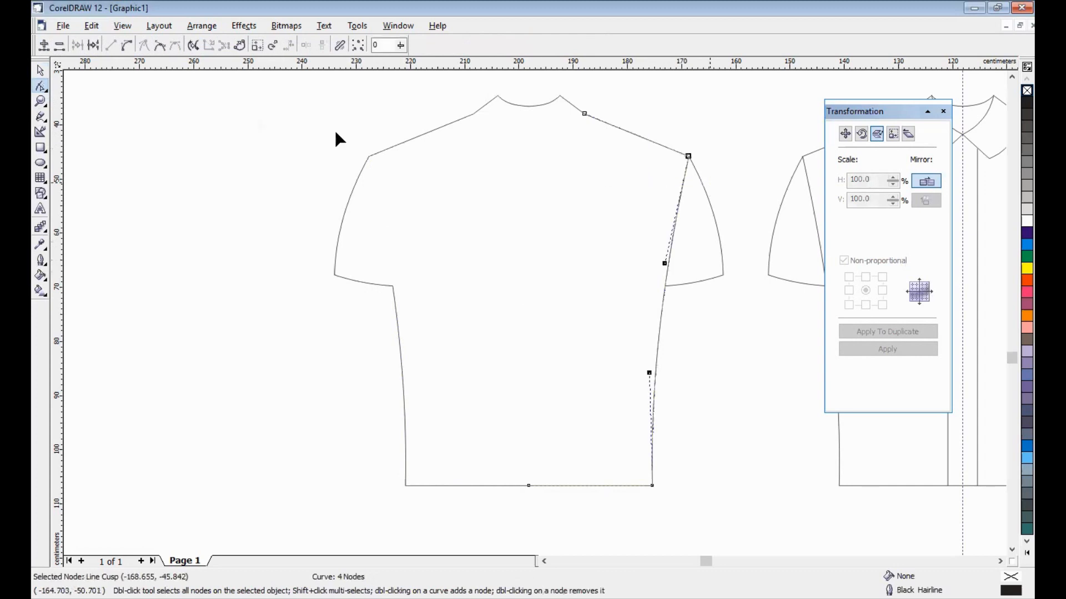
{"action": "left_click", "coordinate": [95, 49]}
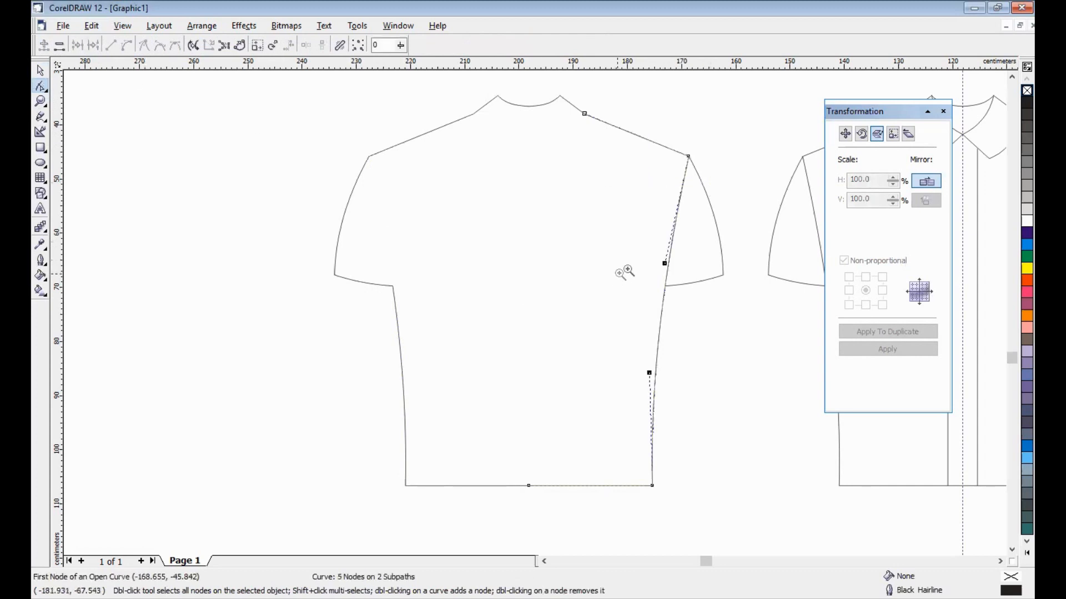
- Split the right seam at the underarm intersection and break it apart with Ctrl+K
{"action": "left_click_drag", "start_coordinate": [629, 270], "coordinate": [712, 323]}
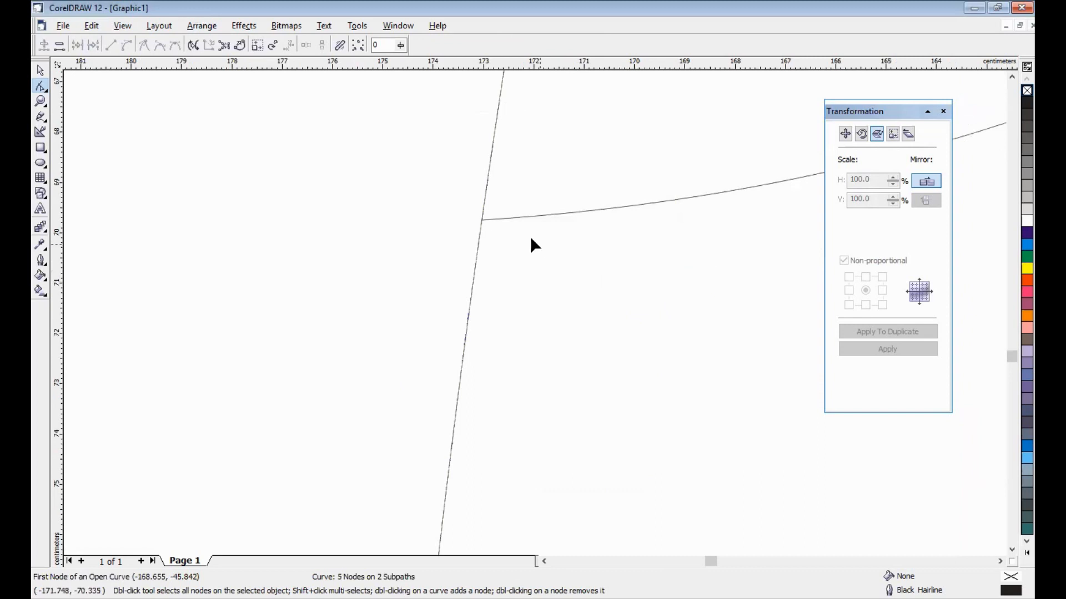
{"action": "left_click", "coordinate": [481, 220]}
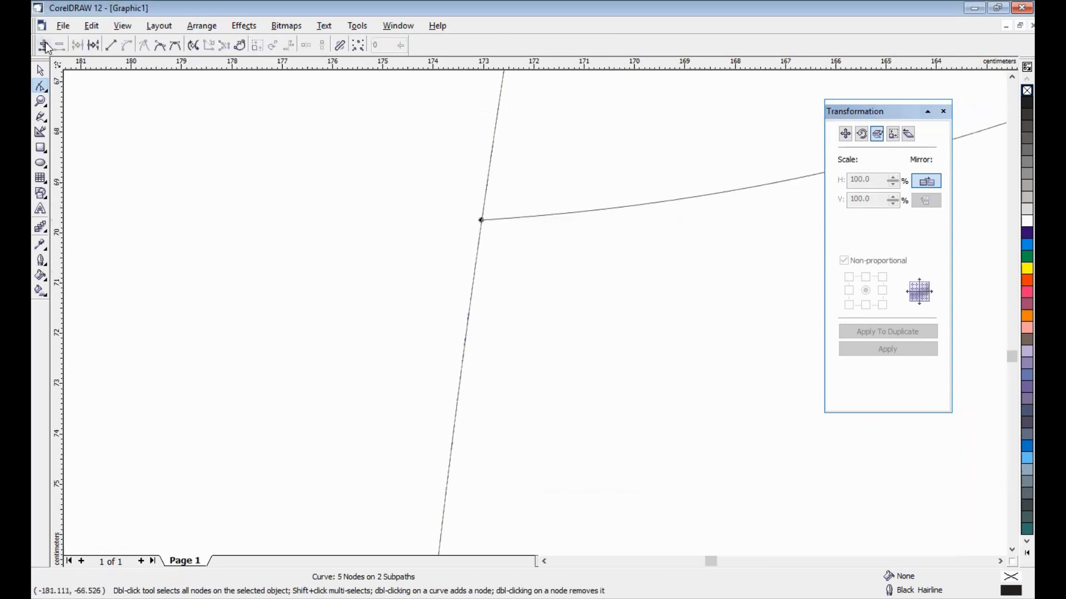
{"action": "left_click", "coordinate": [94, 45]}
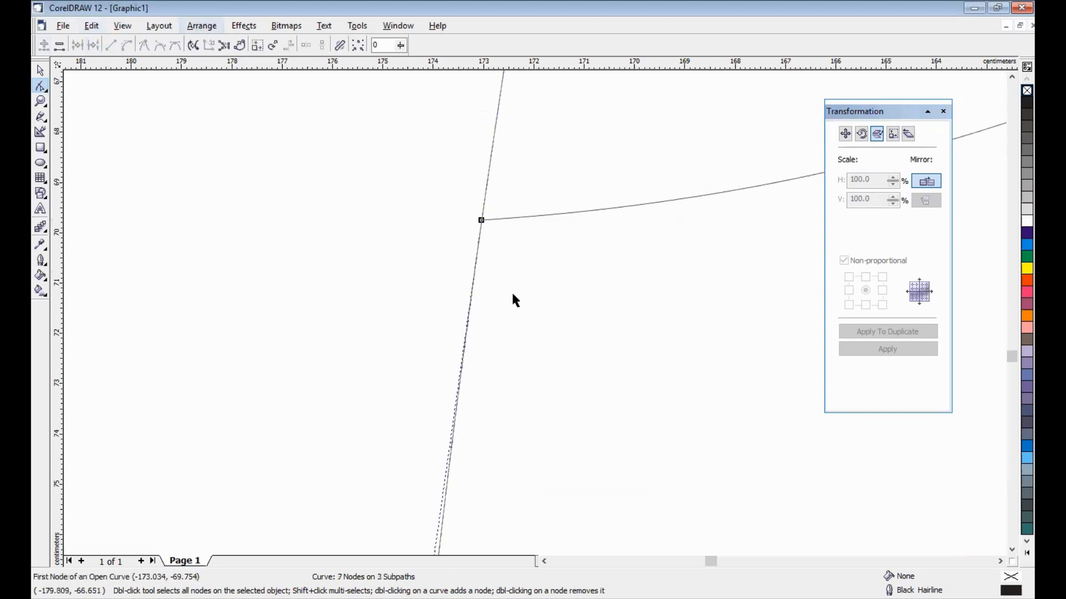
{"action": "key", "text": "ctrl+k"}
{"action": "key", "text": "F3"}
{"action": "left_click", "coordinate": [695, 361]}
{"action": "left_click", "coordinate": [675, 234]}
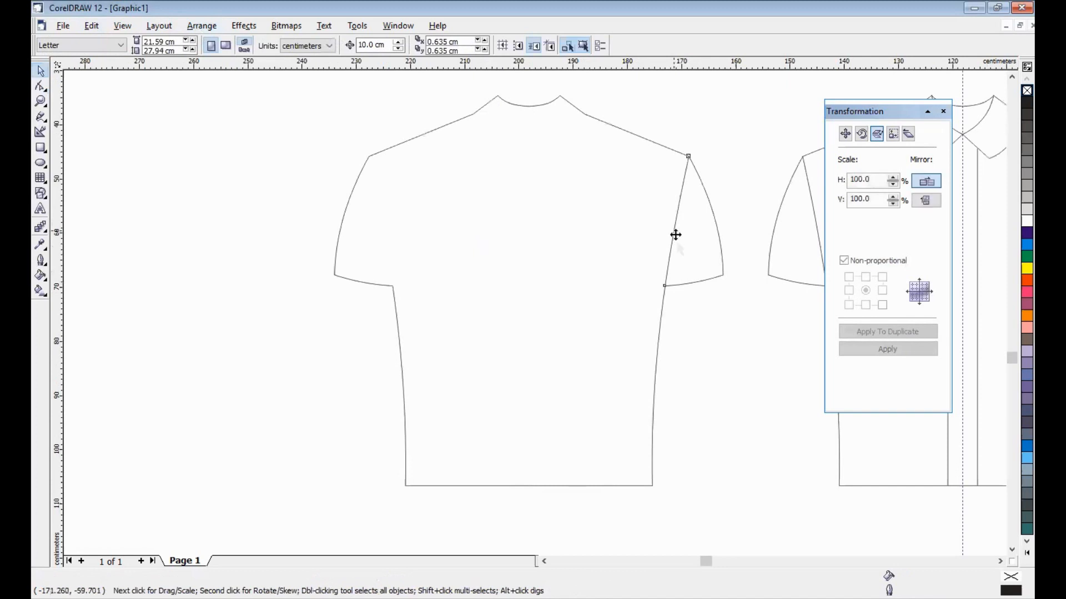
- Delete the right in-sleeve line and combine all shirt outline pieces into one curve
{"action": "key", "text": "Delete"}
{"action": "left_click_drag", "start_coordinate": [292, 86], "coordinate": [735, 511]}
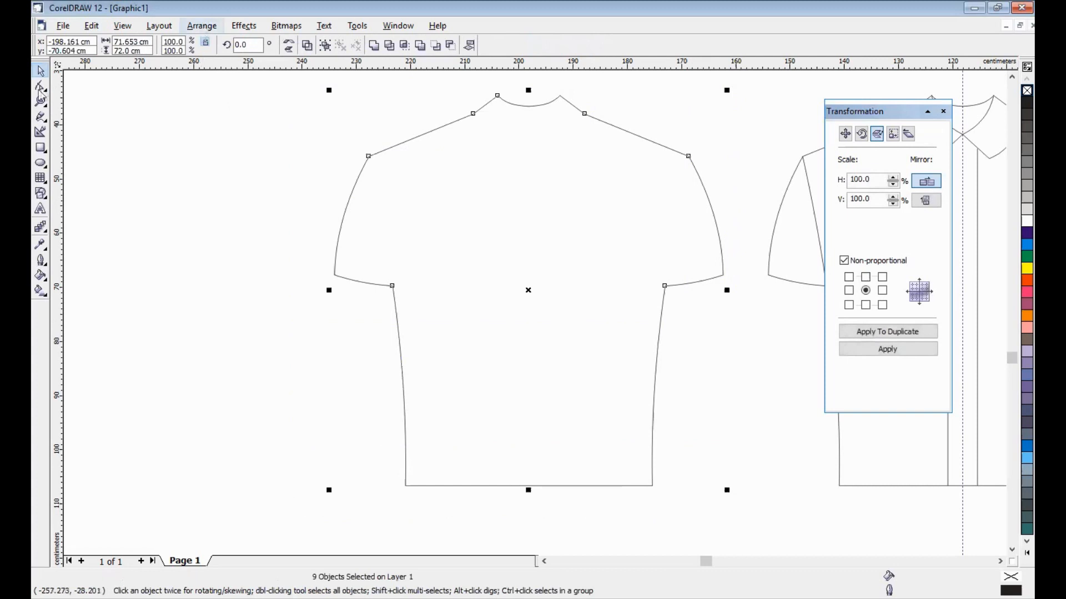
{"action": "key", "text": "ctrl+l"}
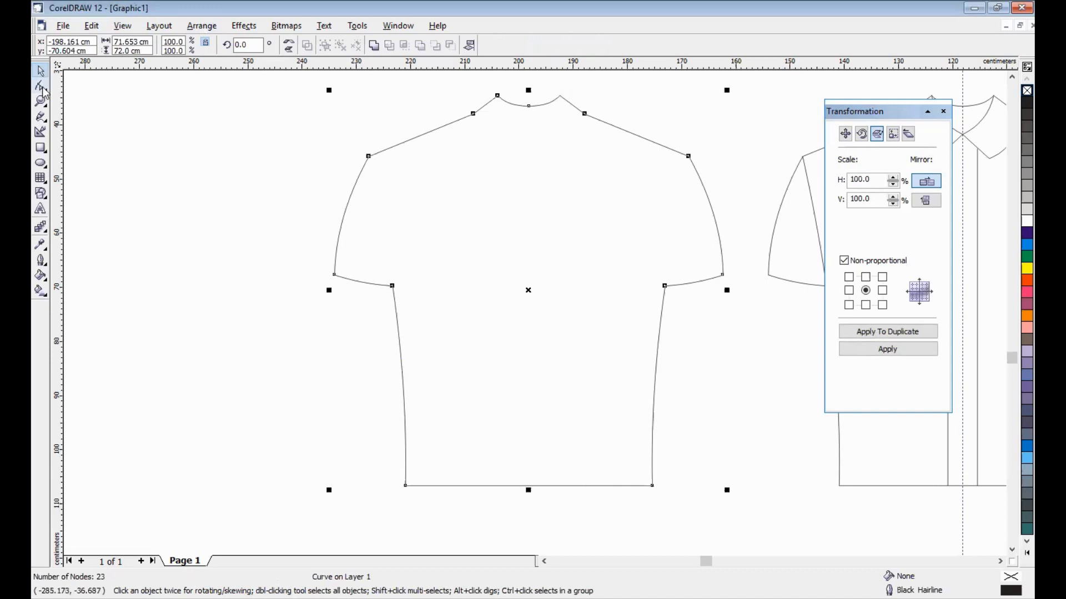
- Join the overlapping node pairs at the left collar, left shoulder and left underarm
{"action": "left_click_drag", "start_coordinate": [551, 88], "coordinate": [564, 96]}
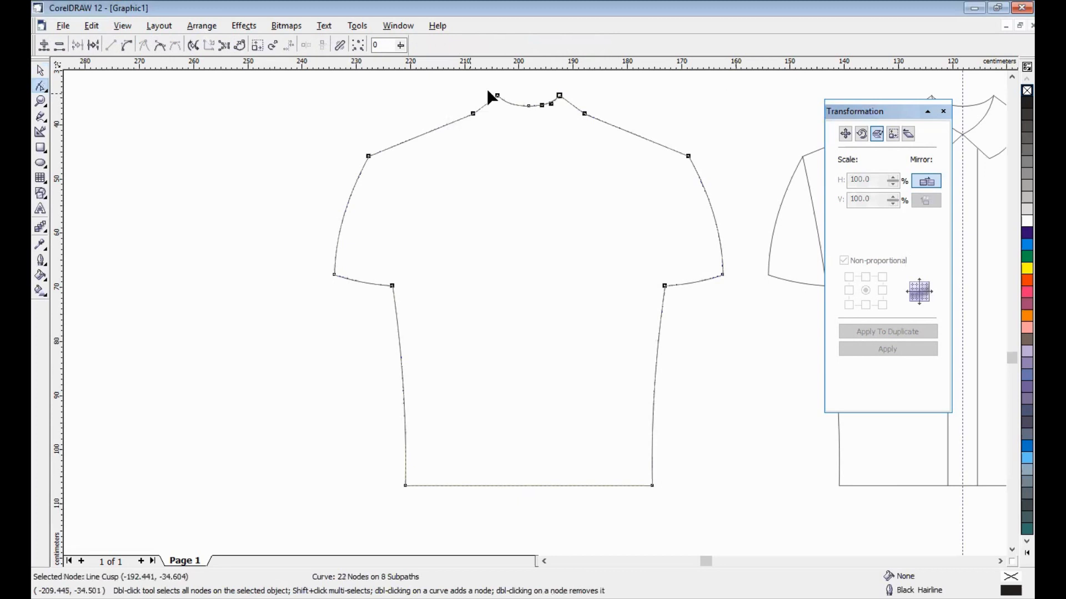
{"action": "left_click_drag", "start_coordinate": [486, 89], "coordinate": [502, 101]}
{"action": "left_click", "coordinate": [79, 47]}
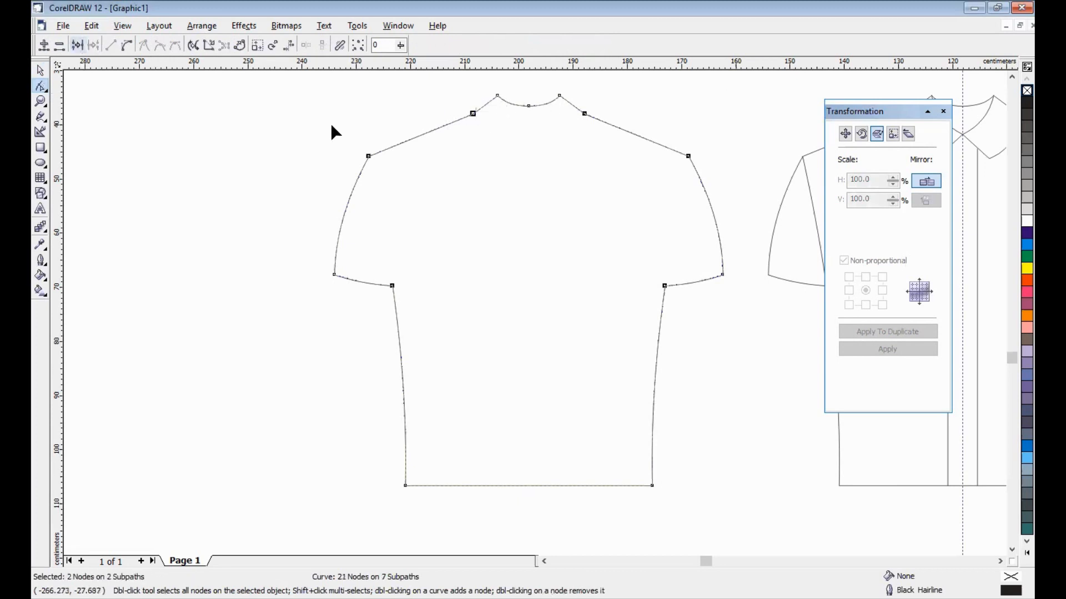
{"action": "left_click_drag", "start_coordinate": [392, 189], "coordinate": [357, 145]}
{"action": "left_click", "coordinate": [78, 46]}
{"action": "left_click_drag", "start_coordinate": [420, 302], "coordinate": [381, 261]}
{"action": "left_click", "coordinate": [78, 46]}
- Join the overlapping node pairs at the right underarm, right shoulder and right collar
{"action": "left_click_drag", "start_coordinate": [392, 471], "coordinate": [450, 516]}
{"action": "left_click_drag", "start_coordinate": [642, 469], "coordinate": [698, 508]}
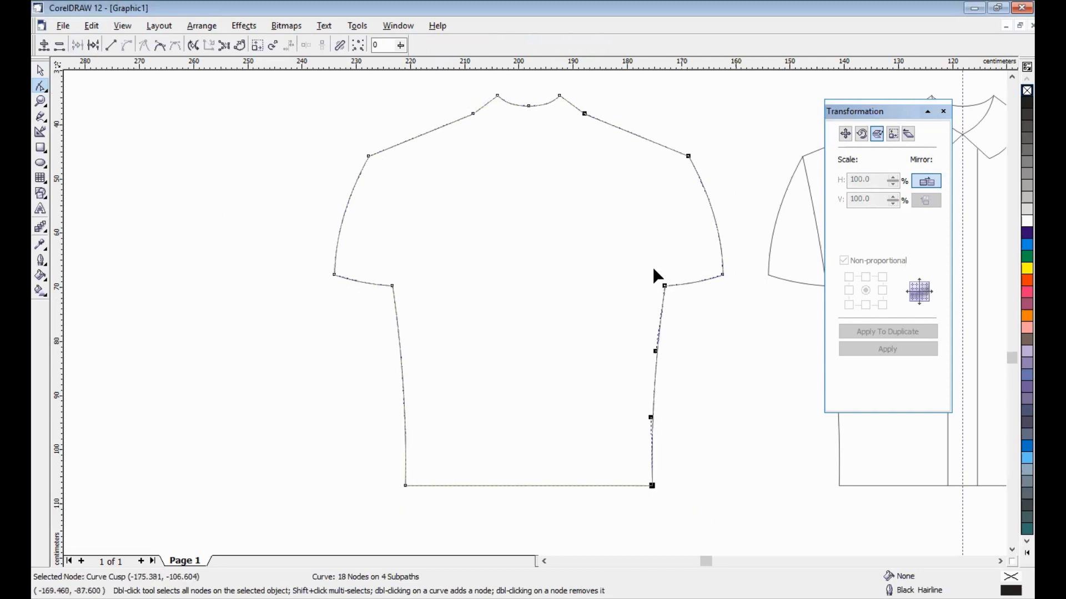
{"action": "left_click_drag", "start_coordinate": [639, 267], "coordinate": [694, 312]}
{"action": "left_click", "coordinate": [79, 45]}
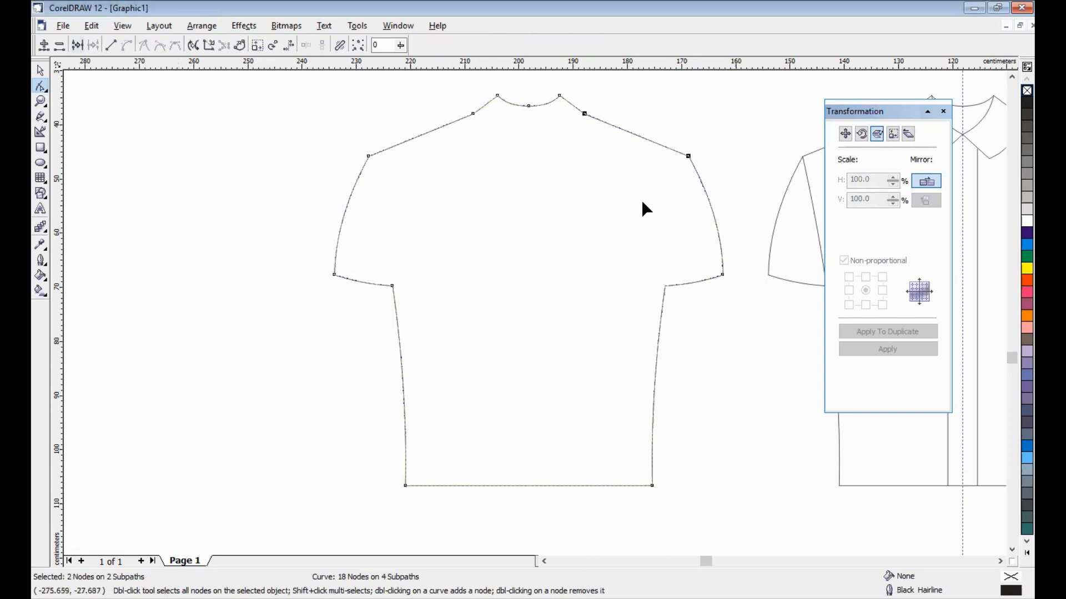
{"action": "left_click_drag", "start_coordinate": [671, 127], "coordinate": [707, 181]}
{"action": "left_click", "coordinate": [79, 45]}
{"action": "left_click_drag", "start_coordinate": [559, 125], "coordinate": [602, 102]}
{"action": "left_click", "coordinate": [79, 45]}
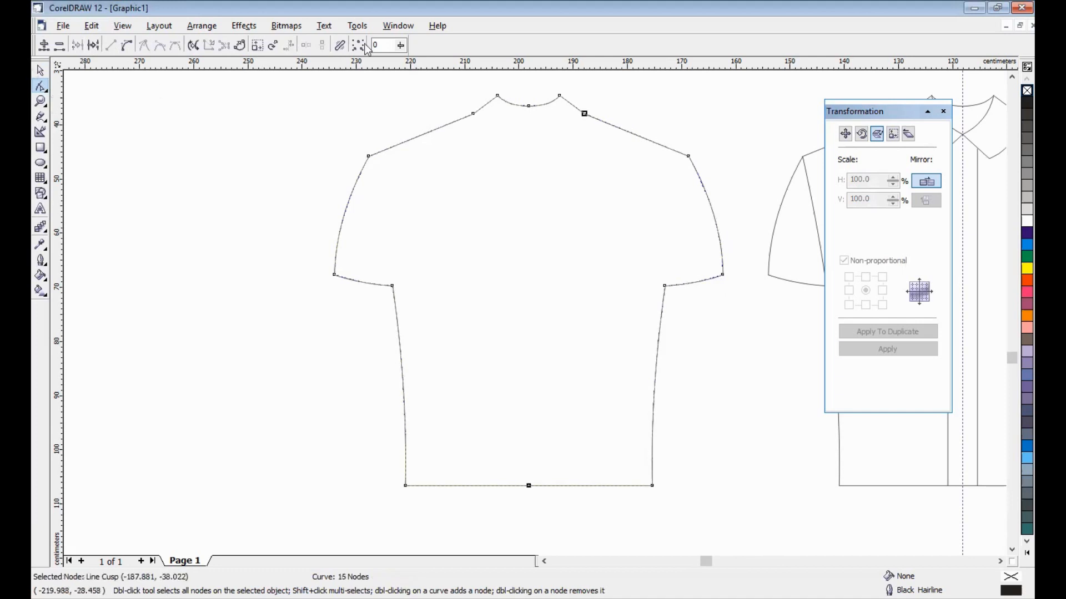
- Give the back-view shirt outline a thicker width, then scroll so both shirts are visible
{"action": "key", "text": "space"}
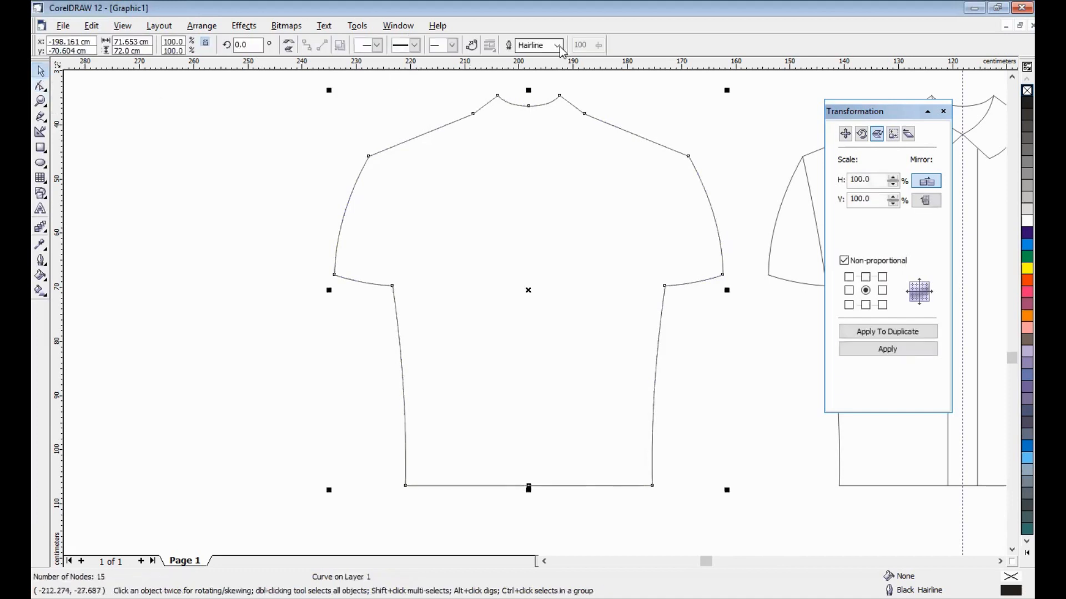
{"action": "left_click", "coordinate": [541, 45]}
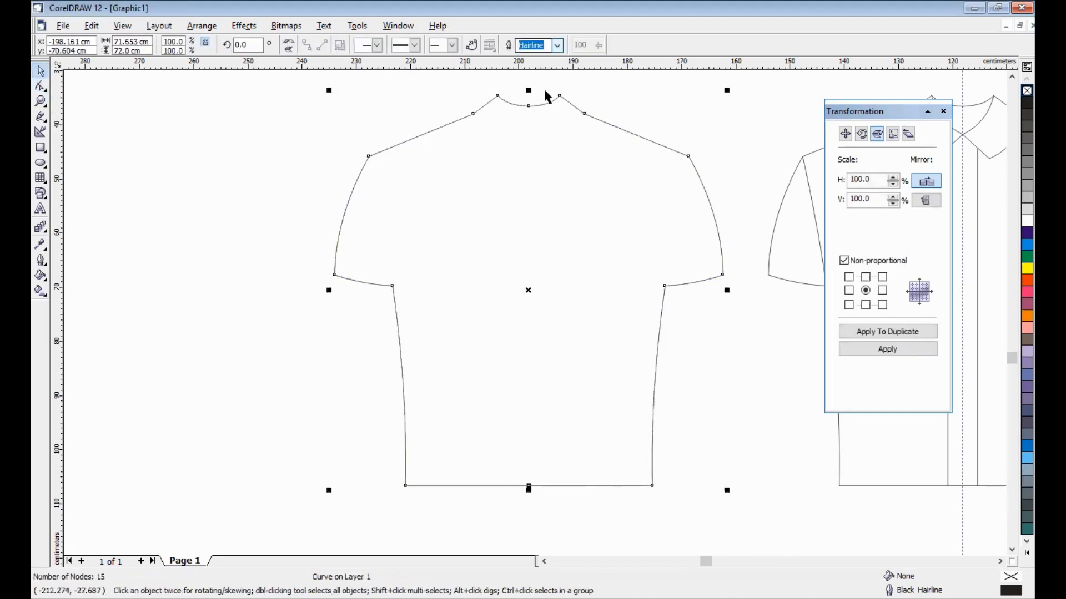
{"action": "left_click", "coordinate": [561, 48]}
{"action": "left_click", "coordinate": [543, 104]}
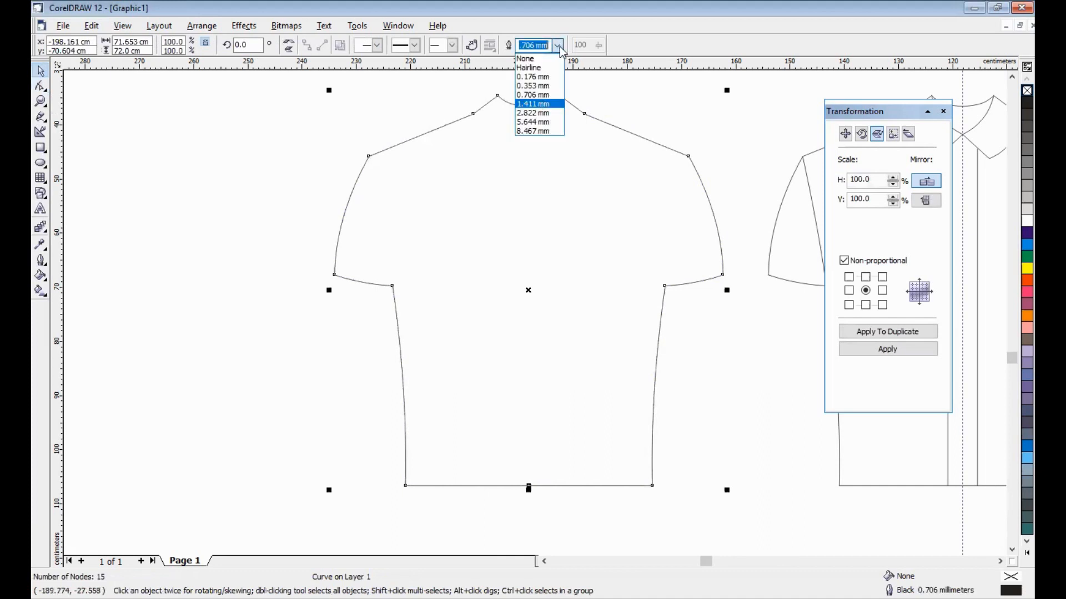
{"action": "left_click", "coordinate": [543, 111]}
{"action": "left_click", "coordinate": [278, 152]}
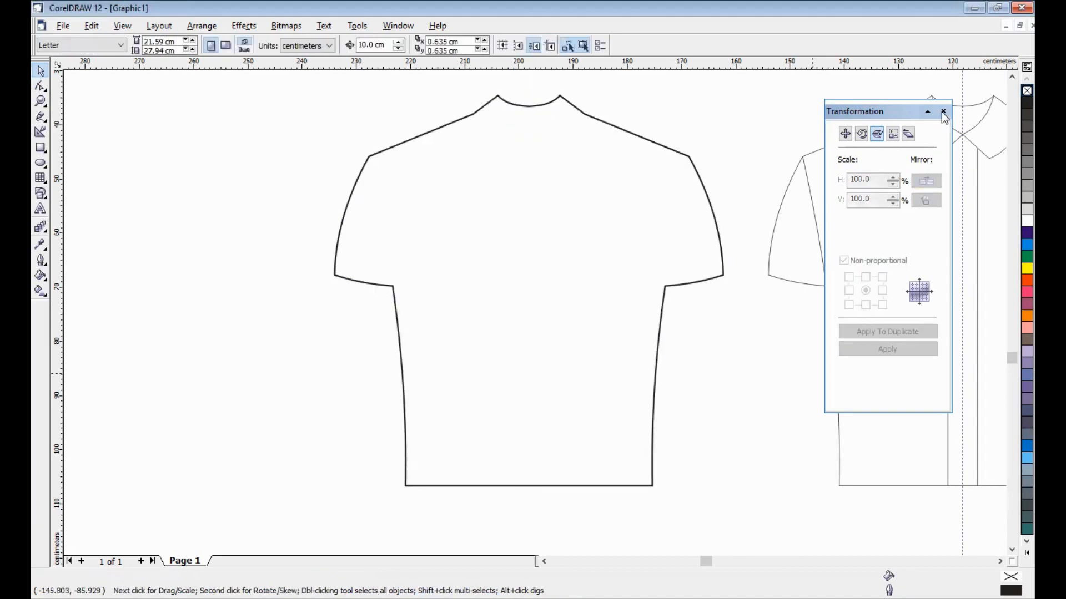
{"action": "left_click", "coordinate": [998, 560]}
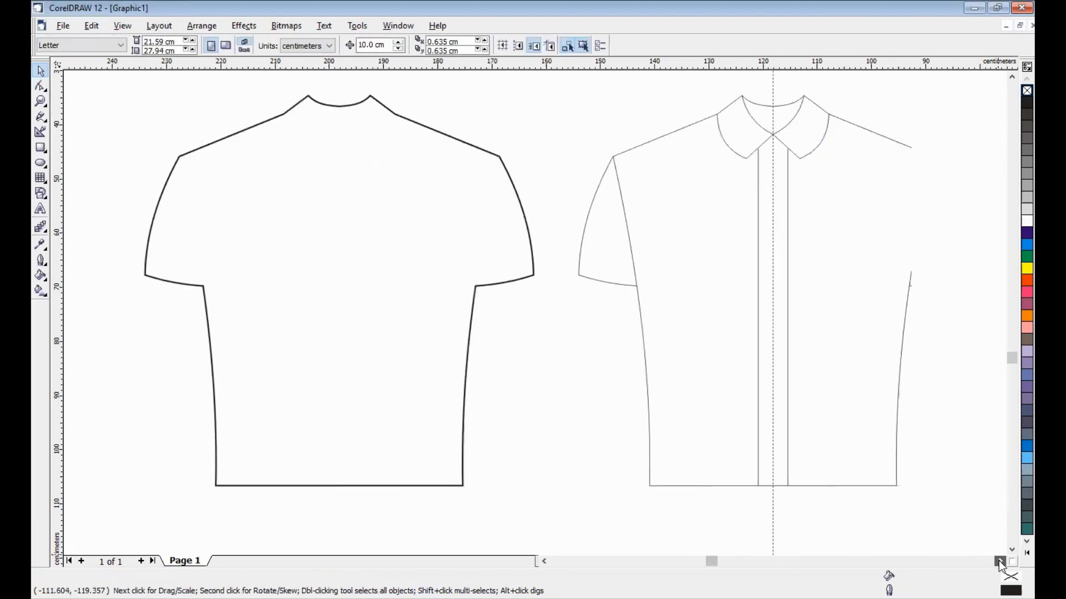
- Fill the plain shirt silhouette with Powder Blue from the colour palette
{"action": "left_click", "coordinate": [253, 258]}
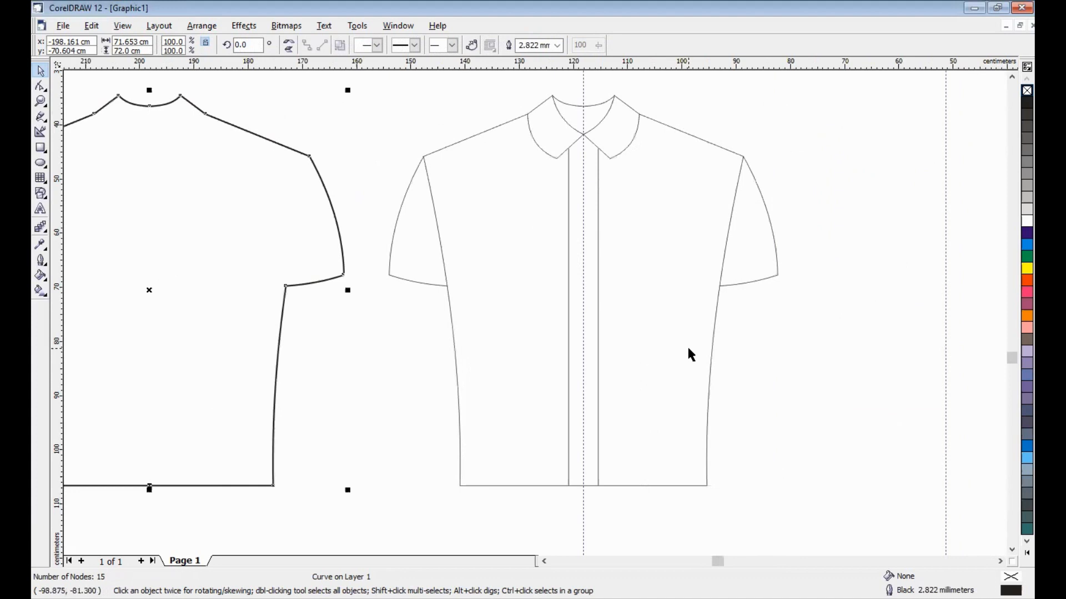
{"action": "key", "text": "Right"}
{"action": "key", "text": "Right"}
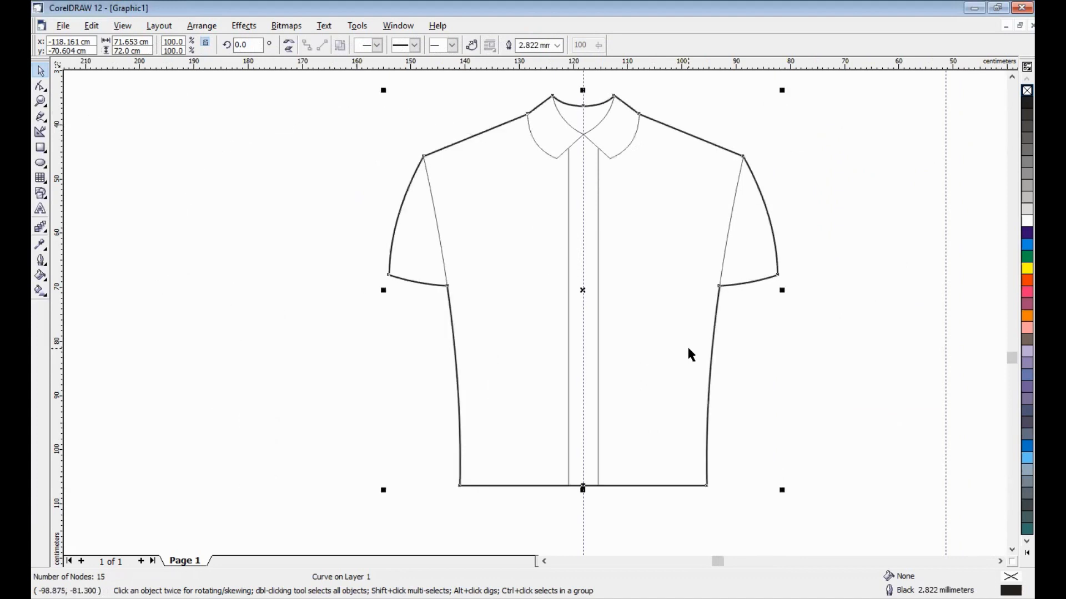
{"action": "left_click", "coordinate": [1013, 353]}
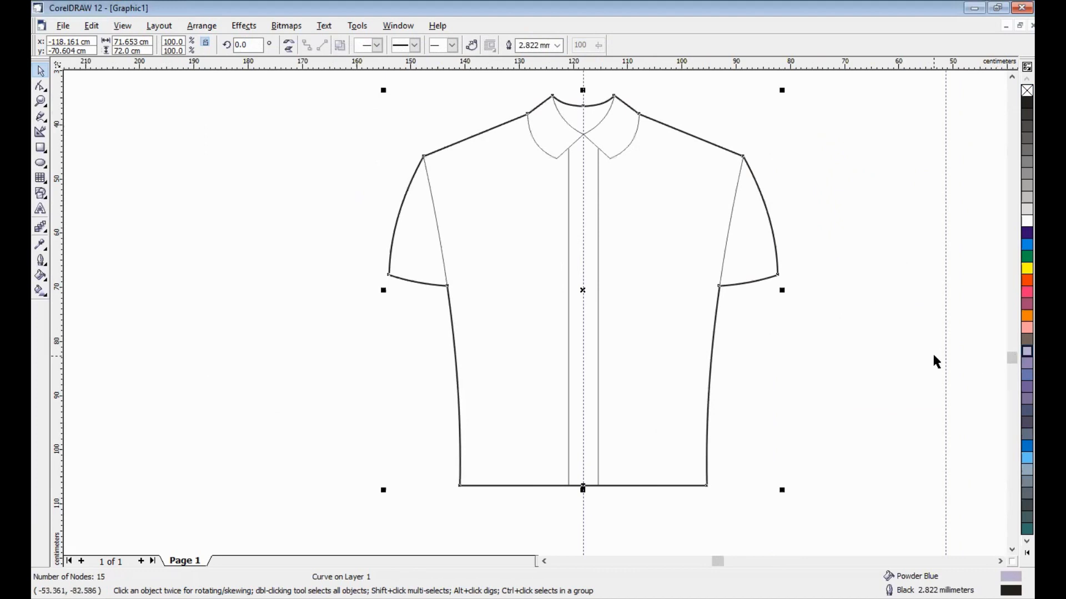
{"action": "key", "text": "Left"}
{"action": "key", "text": "Left"}
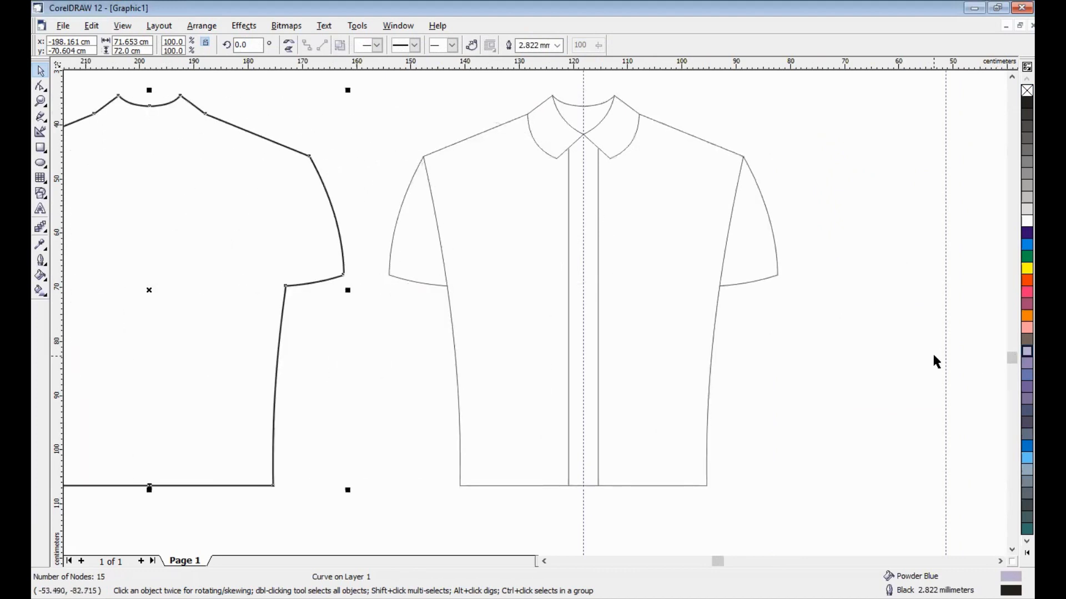
- With the Shape tool, check the silhouette's nodes along the neckline, sleeve, underarm and hem corner
{"action": "left_click", "coordinate": [40, 86]}
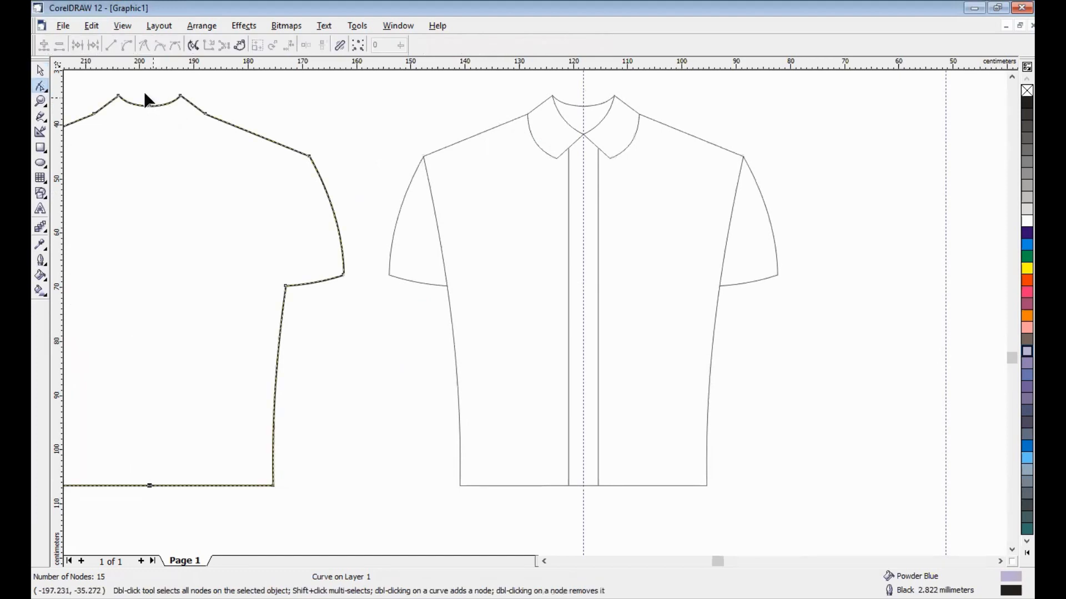
{"action": "left_click_drag", "start_coordinate": [146, 93], "coordinate": [162, 123]}
{"action": "left_click", "coordinate": [180, 96]}
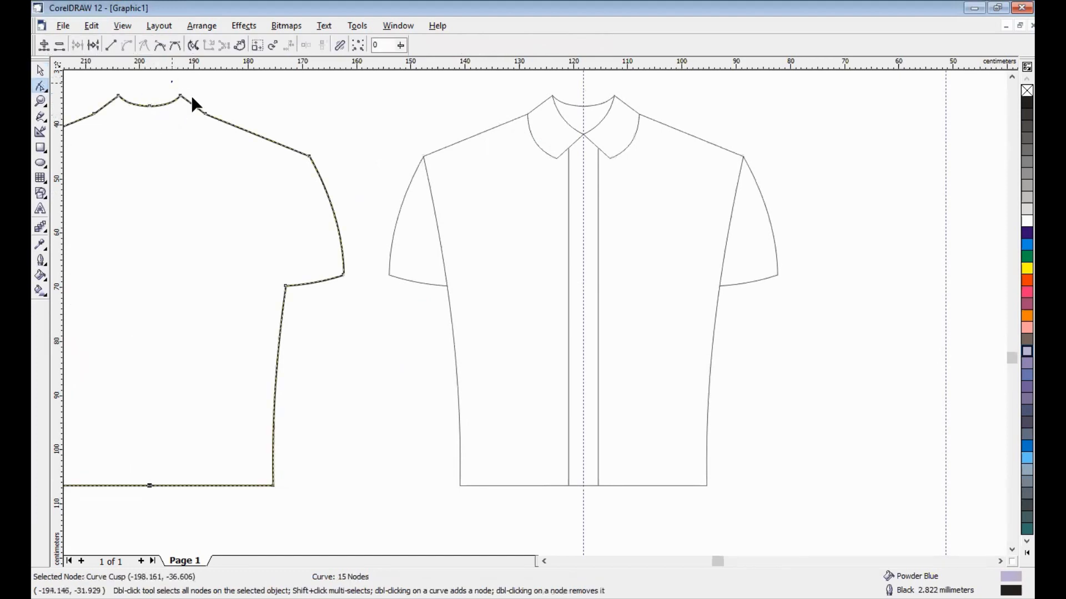
{"action": "left_click_drag", "start_coordinate": [214, 104], "coordinate": [196, 122]}
{"action": "left_click_drag", "start_coordinate": [289, 130], "coordinate": [315, 179]}
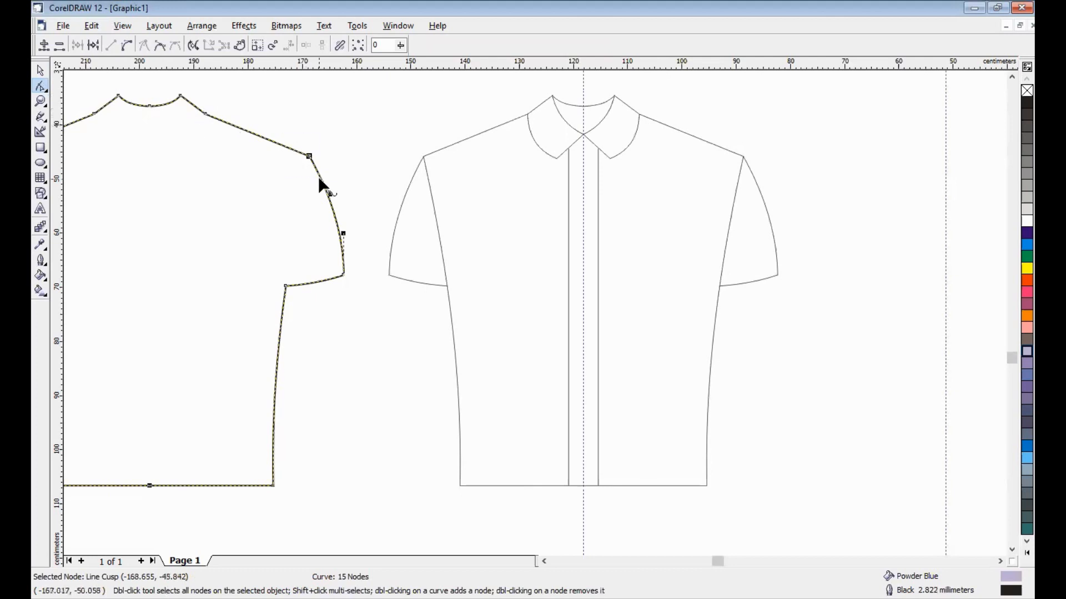
{"action": "left_click_drag", "start_coordinate": [333, 263], "coordinate": [355, 289]}
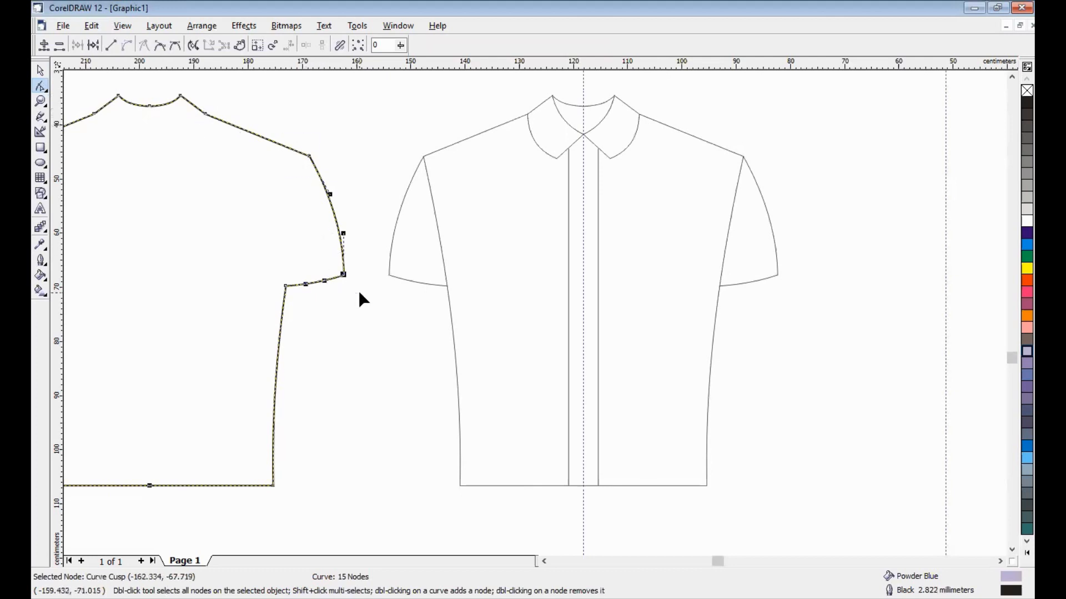
{"action": "left_click_drag", "start_coordinate": [273, 268], "coordinate": [290, 305]}
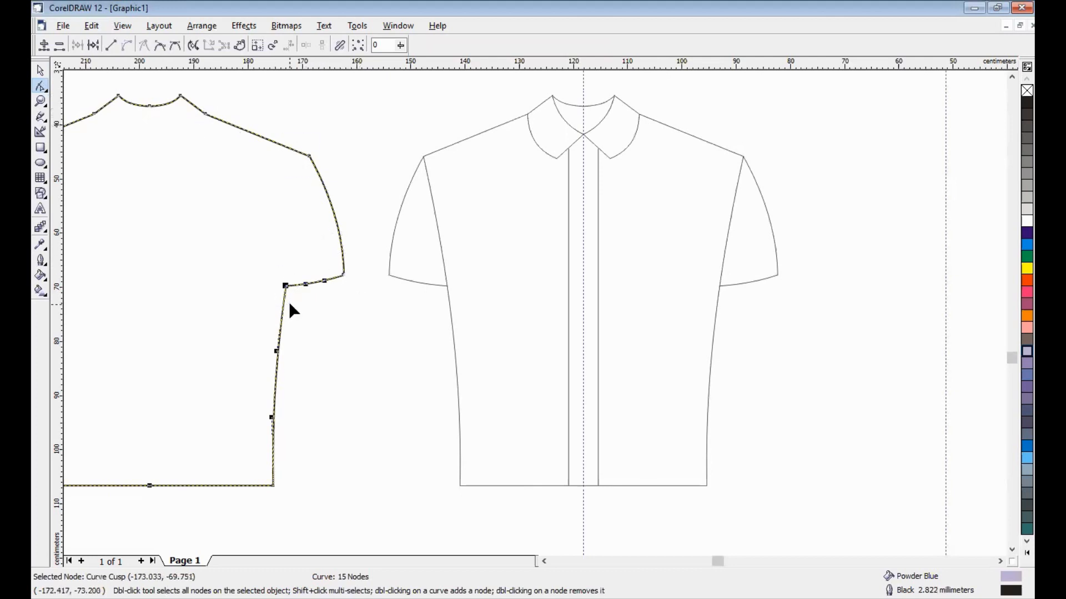
{"action": "left_click_drag", "start_coordinate": [271, 475], "coordinate": [295, 504]}
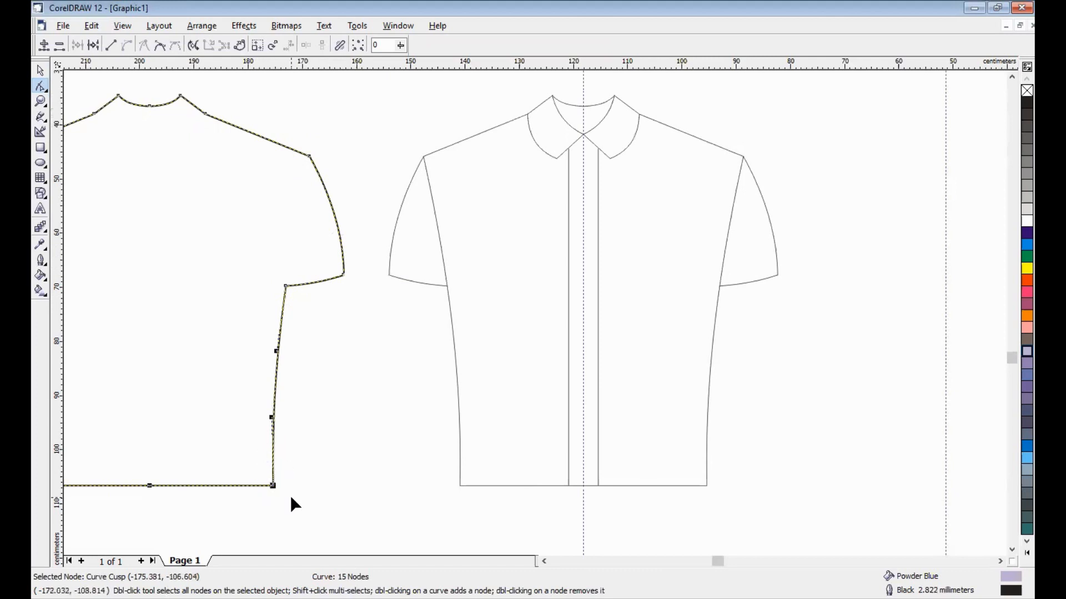
- Join the two open hem nodes so the silhouette becomes a closed 14-node curve
{"action": "left_click", "coordinate": [543, 561]}
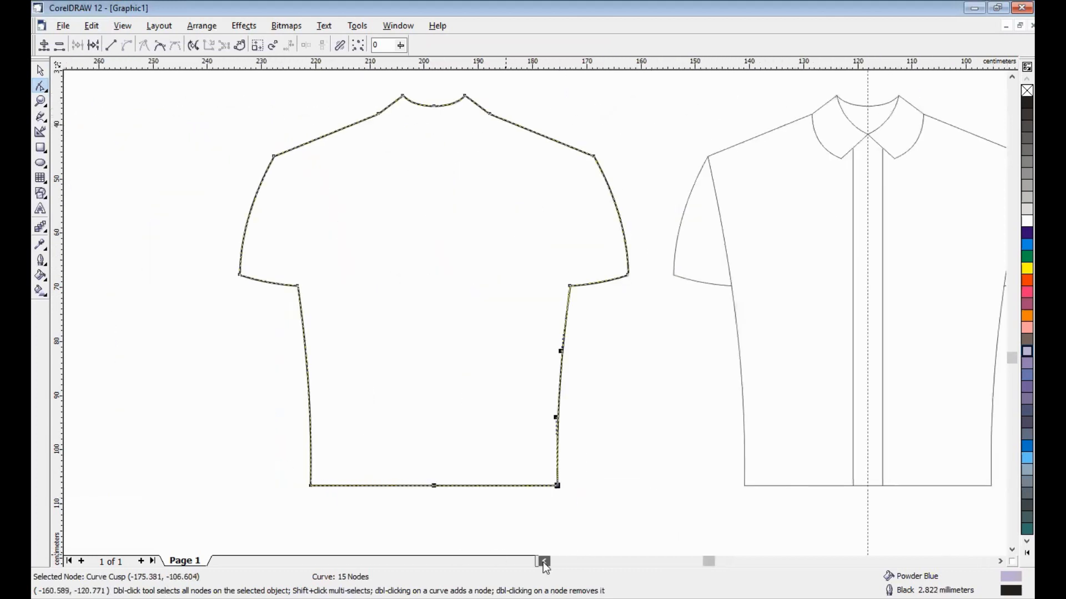
{"action": "left_click", "coordinate": [544, 562]}
{"action": "left_click_drag", "start_coordinate": [507, 462], "coordinate": [544, 494]}
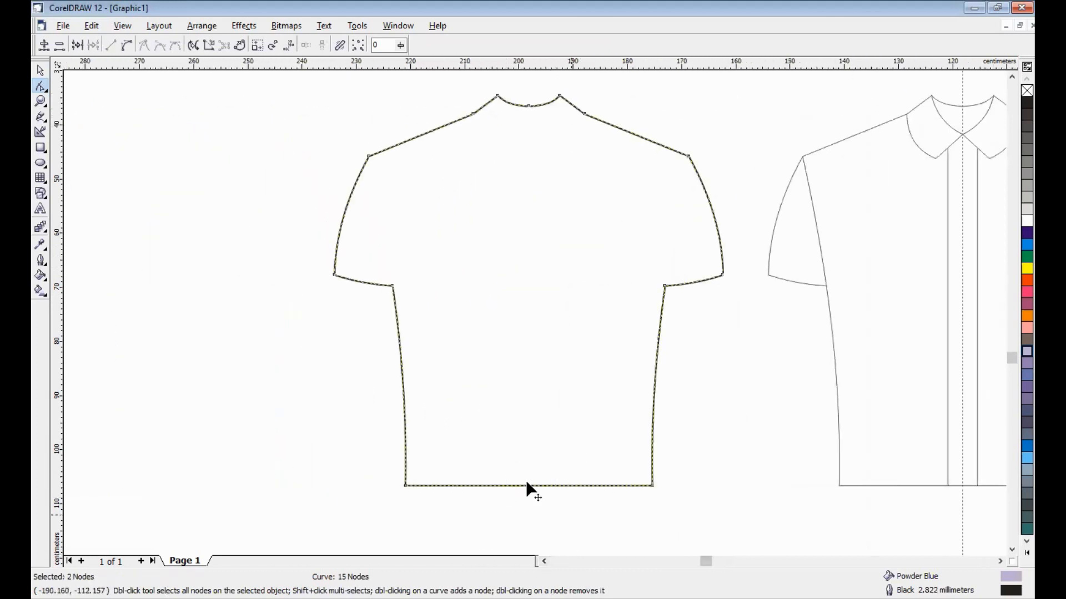
{"action": "left_click", "coordinate": [77, 45]}
{"action": "left_click", "coordinate": [40, 70]}
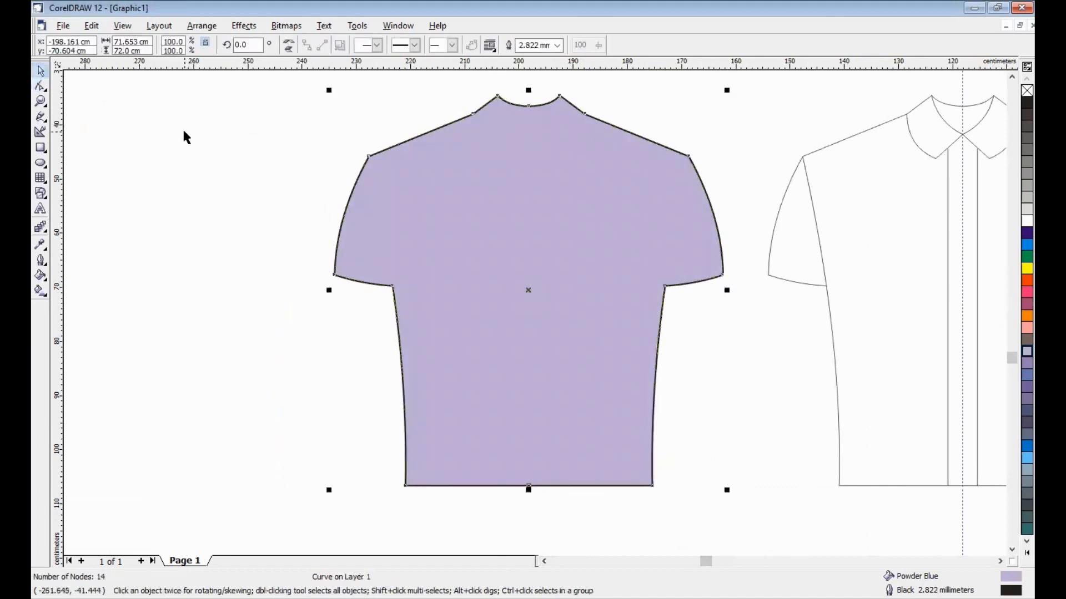
- Nudge the powder-blue silhouette right onto the front shirt and send it to back
{"action": "key", "text": "Right"}
{"action": "key", "text": "Right"}
{"action": "key", "text": "Right"}
{"action": "key", "text": "Right"}
{"action": "key", "text": "Right"}
{"action": "key", "text": "Right"}
{"action": "key", "text": "Right"}
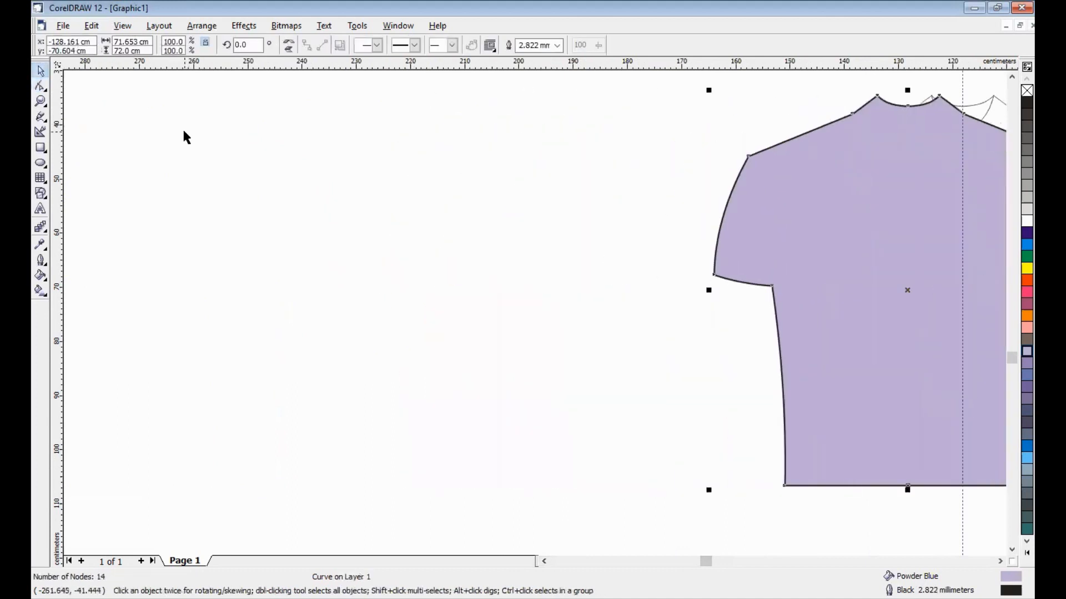
{"action": "key", "text": "Right"}
{"action": "key", "text": "shift+Page_Down"}
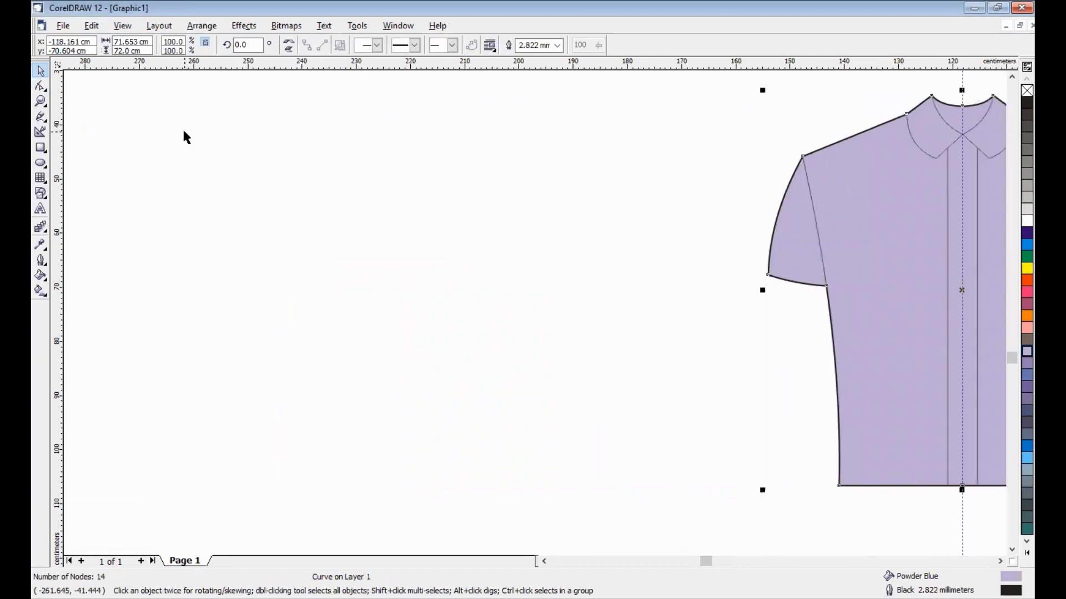
- Centre the combined shirt in view and check that all its parts line up
{"action": "left_click", "coordinate": [1004, 563]}
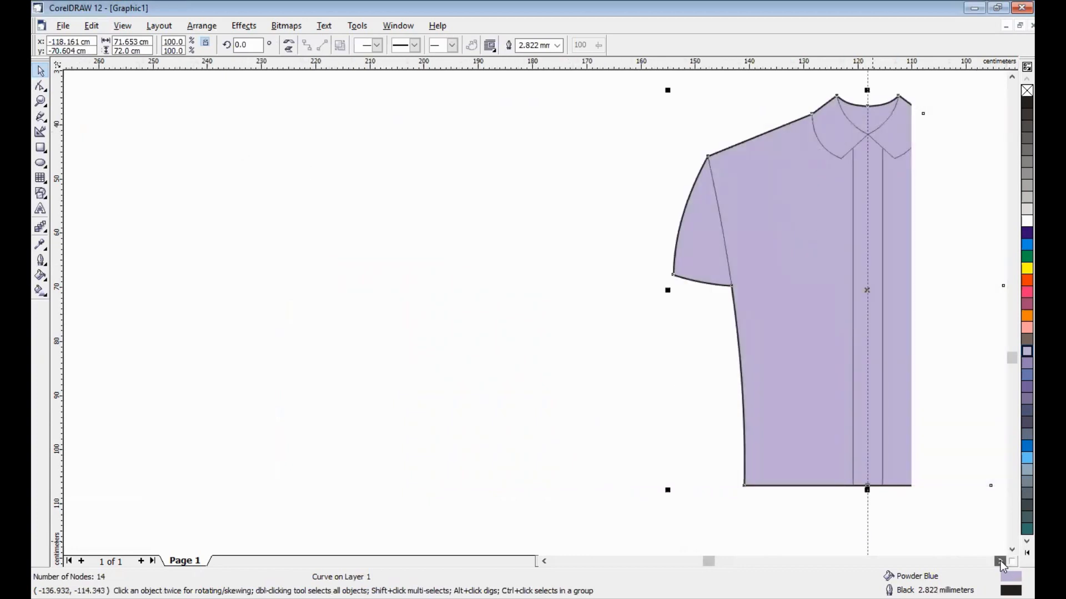
{"action": "left_click", "coordinate": [853, 408]}
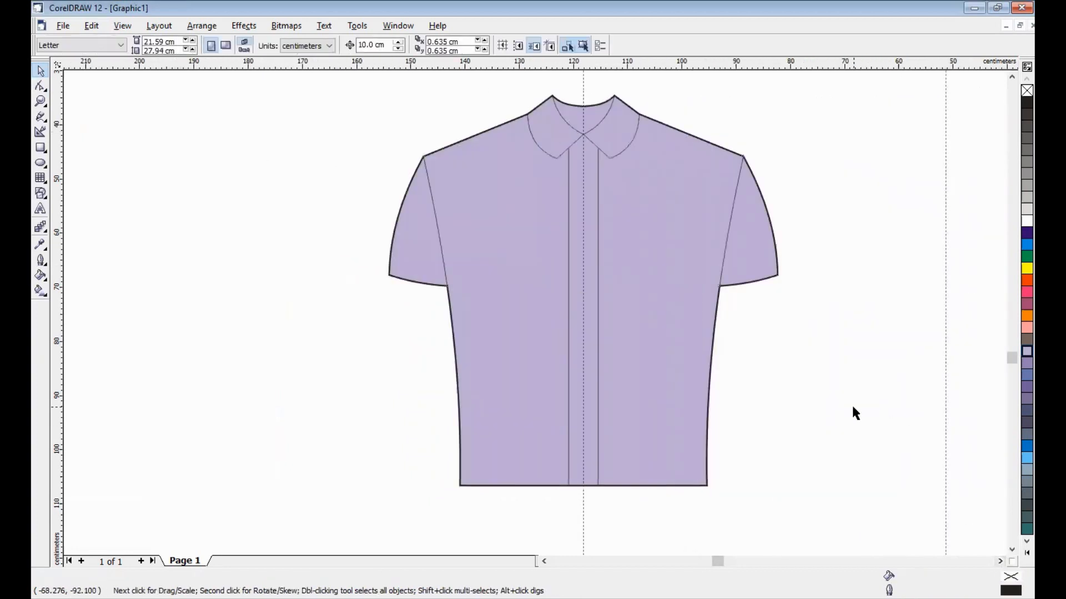
{"action": "left_click_drag", "start_coordinate": [345, 78], "coordinate": [860, 520]}
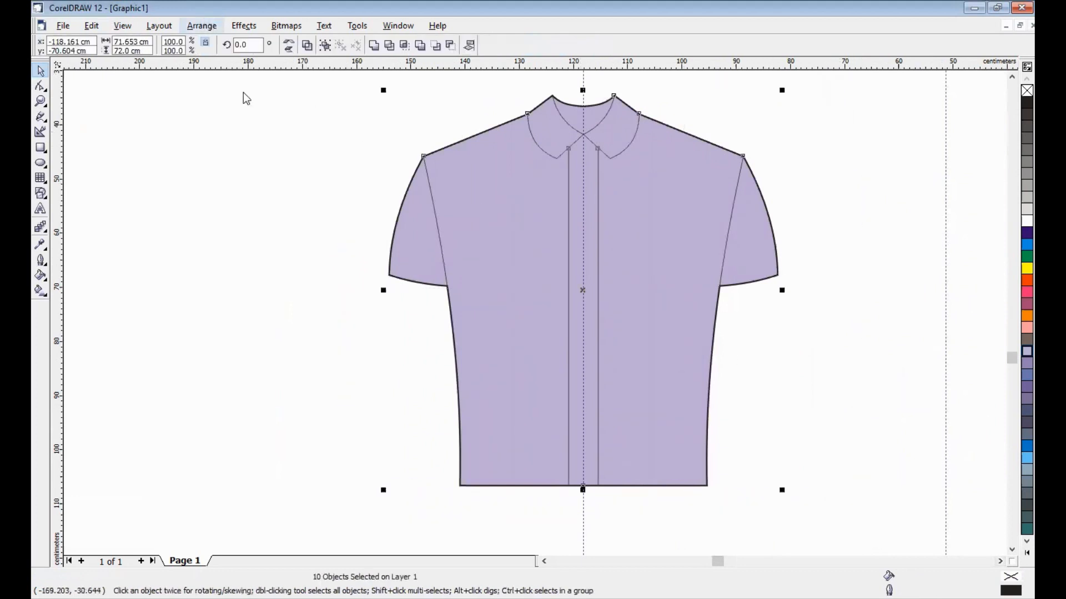
{"action": "left_click", "coordinate": [827, 428]}
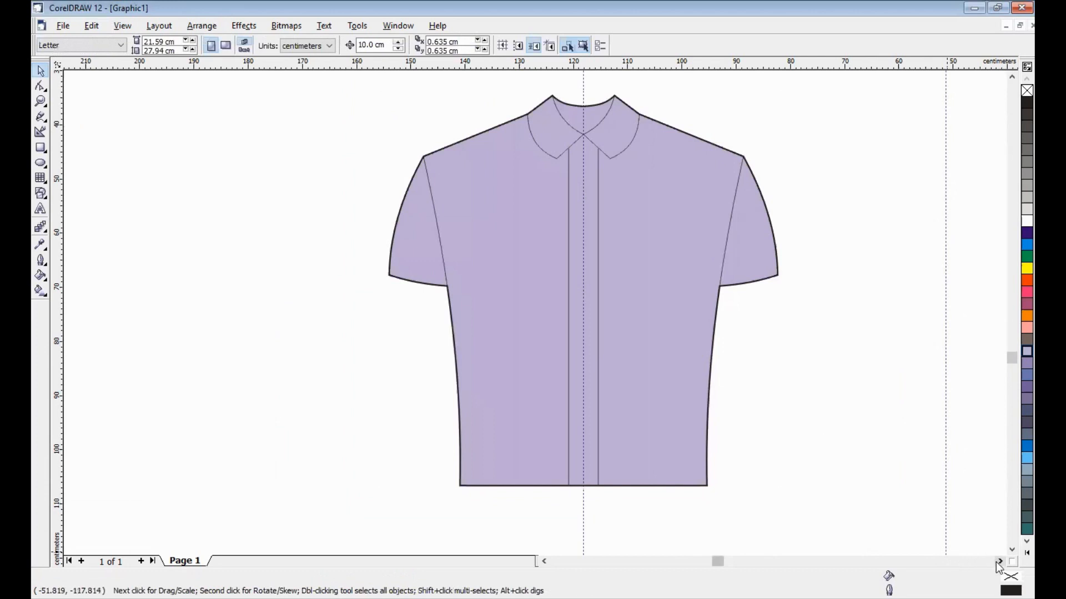
{"action": "left_click", "coordinate": [999, 561]}
{"action": "key", "text": "F4"}
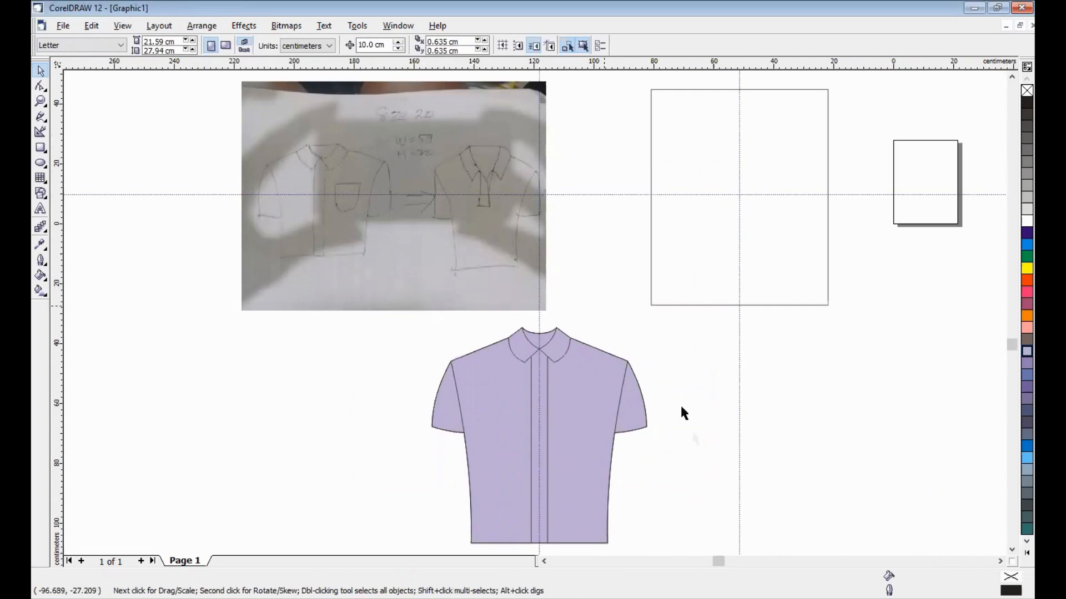
{"action": "key", "text": "z"}
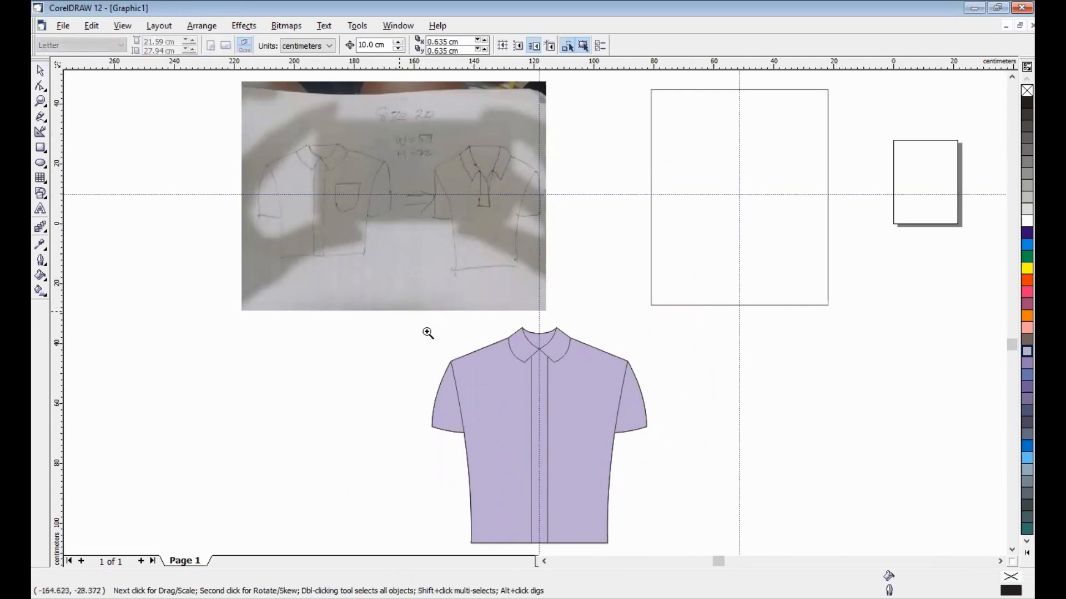
{"action": "left_click_drag", "start_coordinate": [399, 314], "coordinate": [694, 577]}
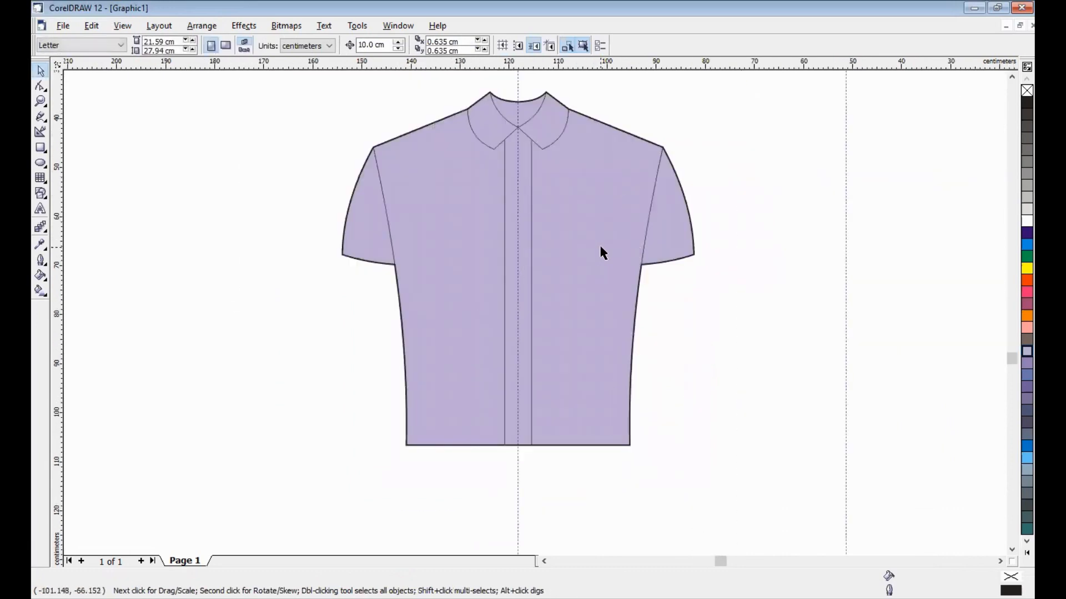